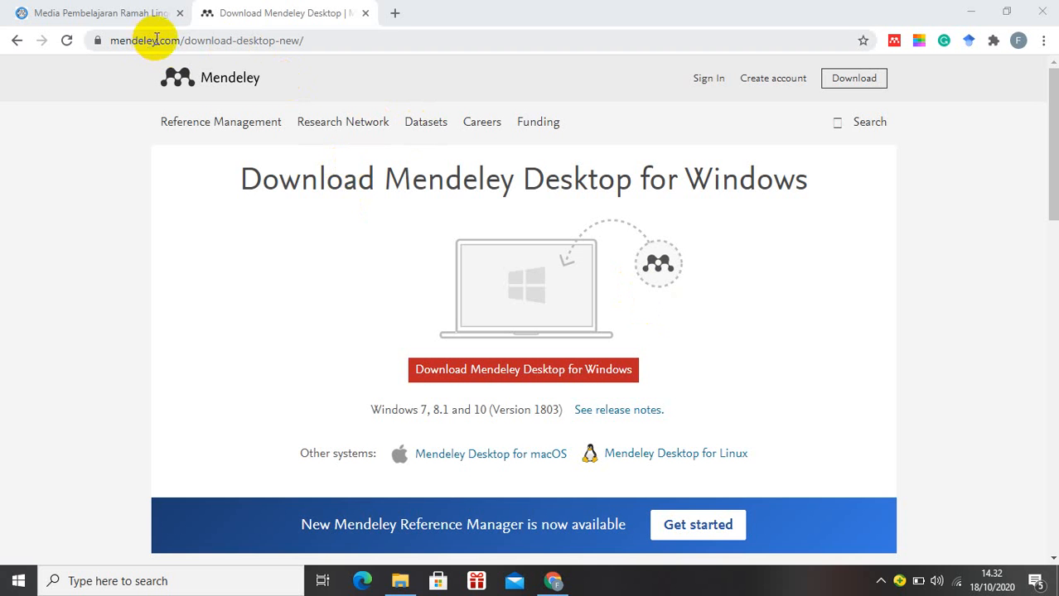
Step: Go back to the Mendeley homepage and open the download page of Mendeley Desktop for Windows
{"action": "left_click", "coordinate": [16, 40]}
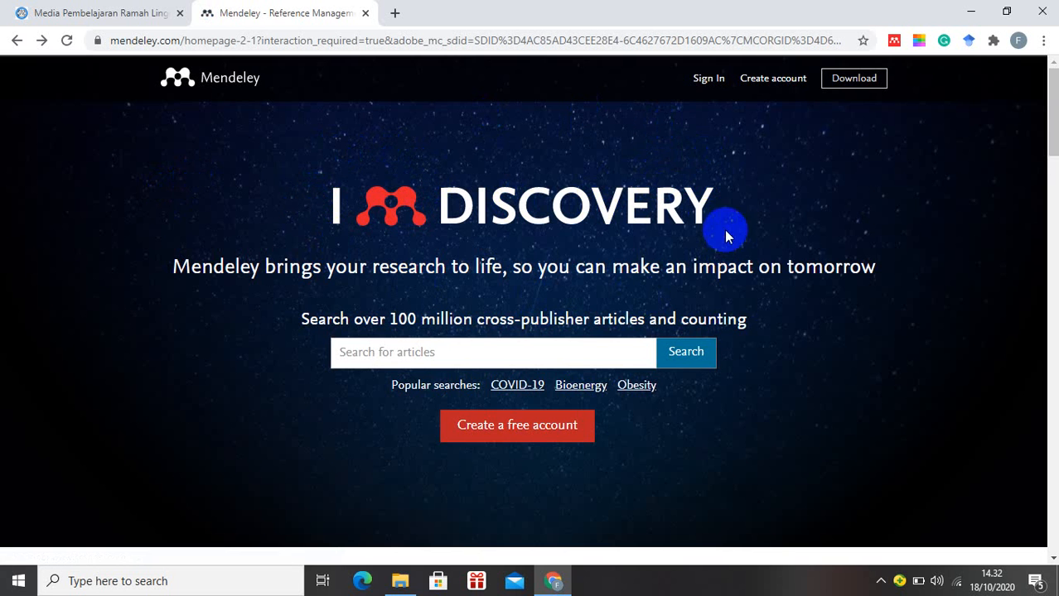
{"action": "left_click", "coordinate": [849, 87]}
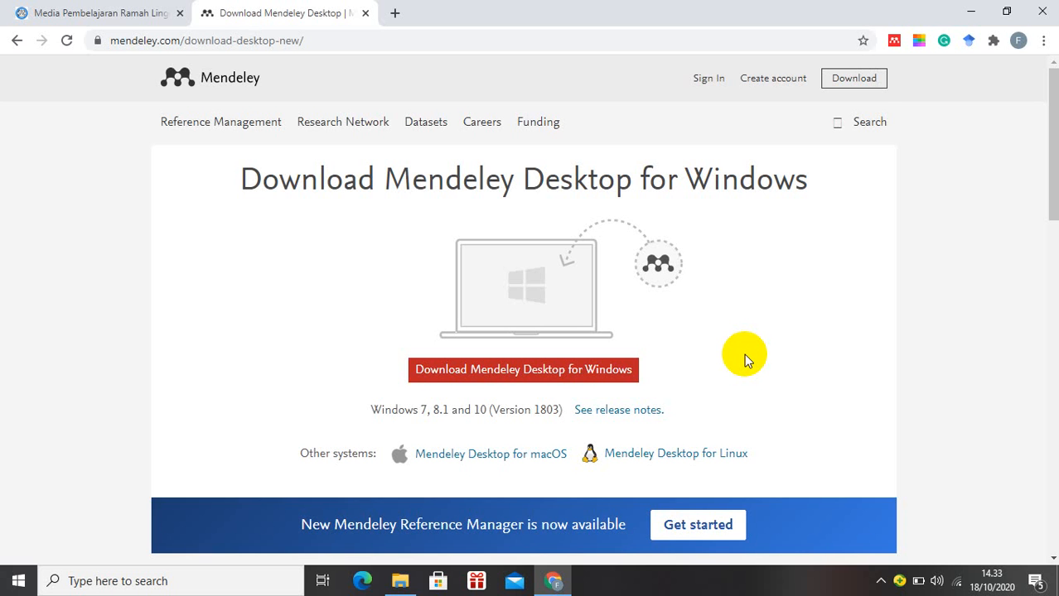
{"action": "left_click", "coordinate": [569, 365]}
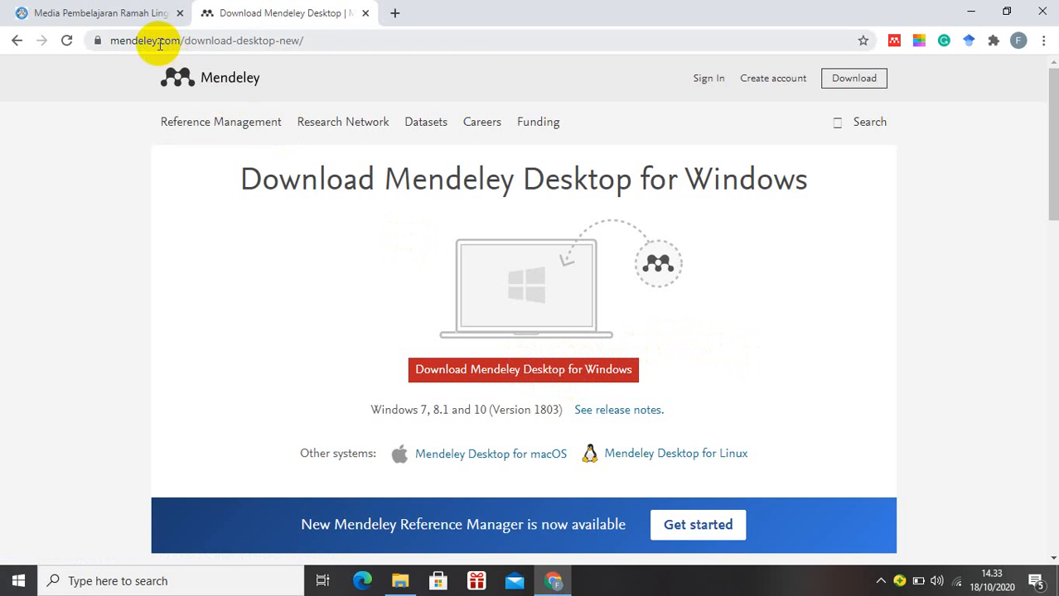
{"action": "left_click", "coordinate": [632, 370]}
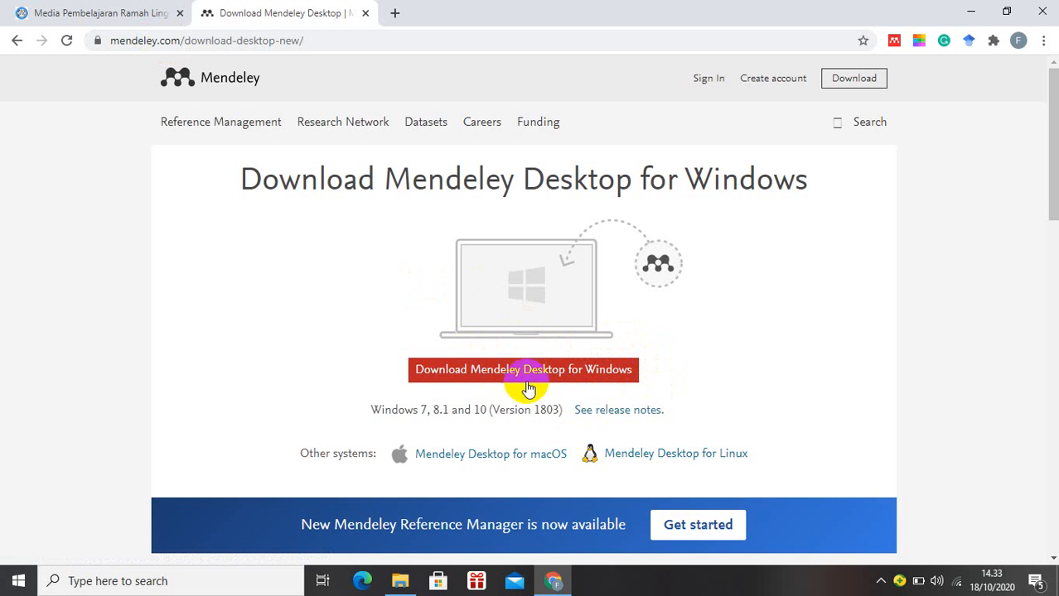
Step: Search Windows for "men", launch Mendeley Desktop and maximize its window
{"action": "left_click", "coordinate": [228, 580]}
{"action": "type", "text": "mene"}
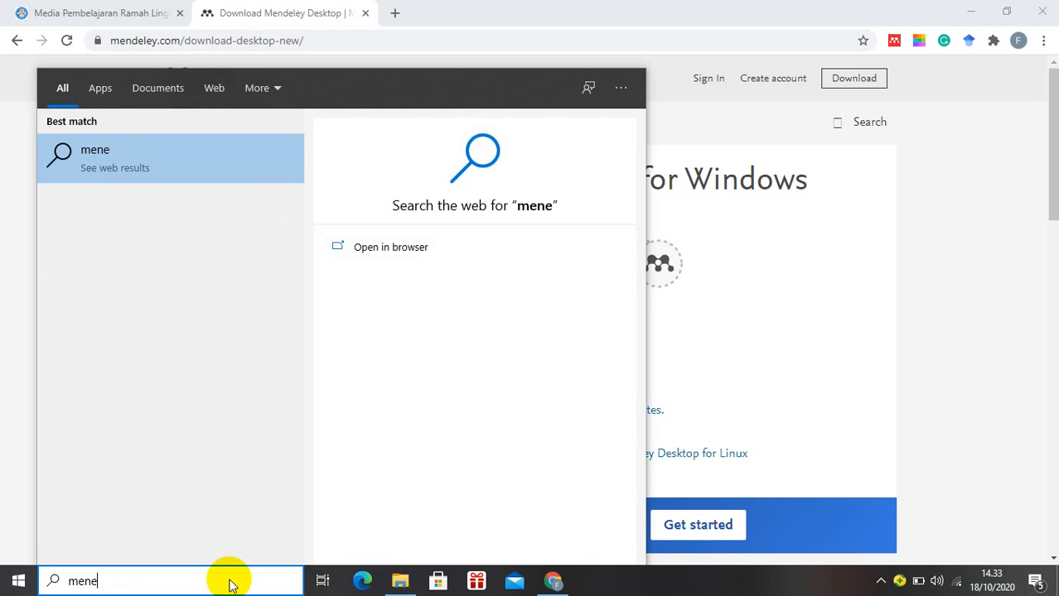
{"action": "key", "text": "BackSpace"}
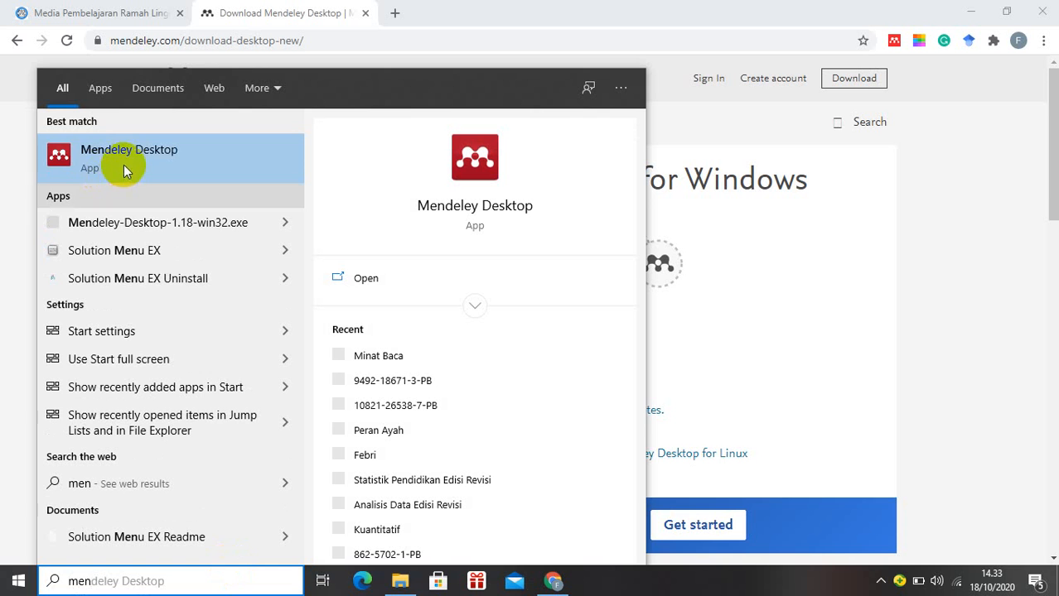
{"action": "left_click", "coordinate": [130, 168]}
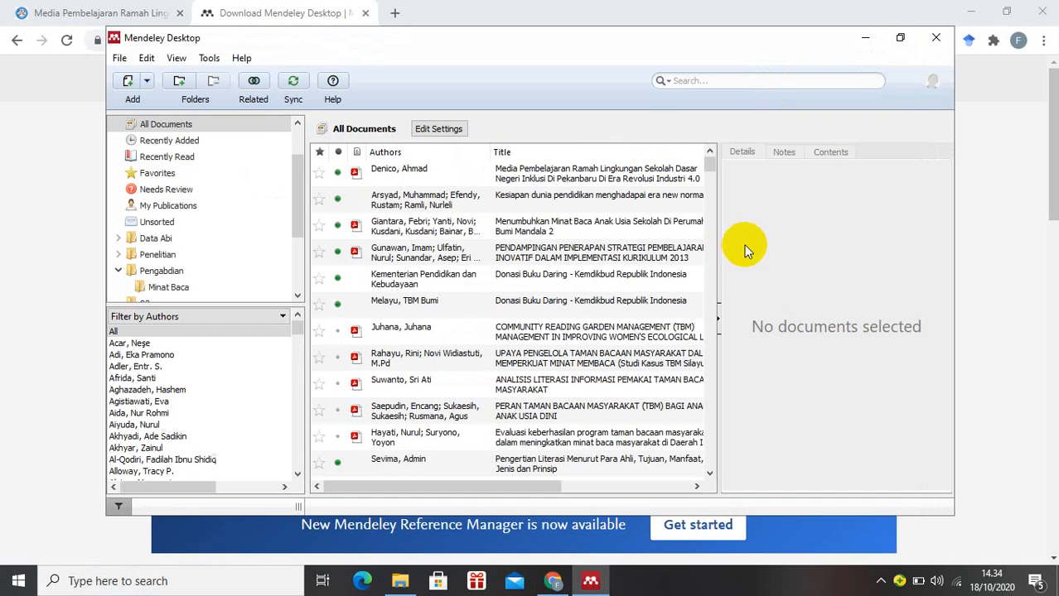
{"action": "left_click", "coordinate": [904, 39]}
{"action": "left_click", "coordinate": [553, 579]}
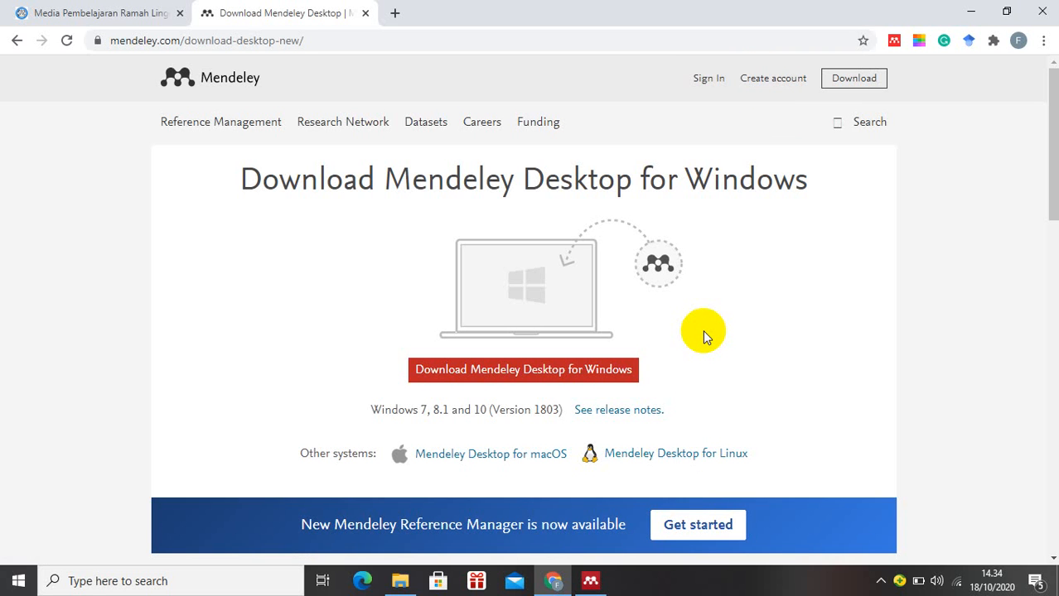
{"action": "mouse_move", "coordinate": [603, 581]}
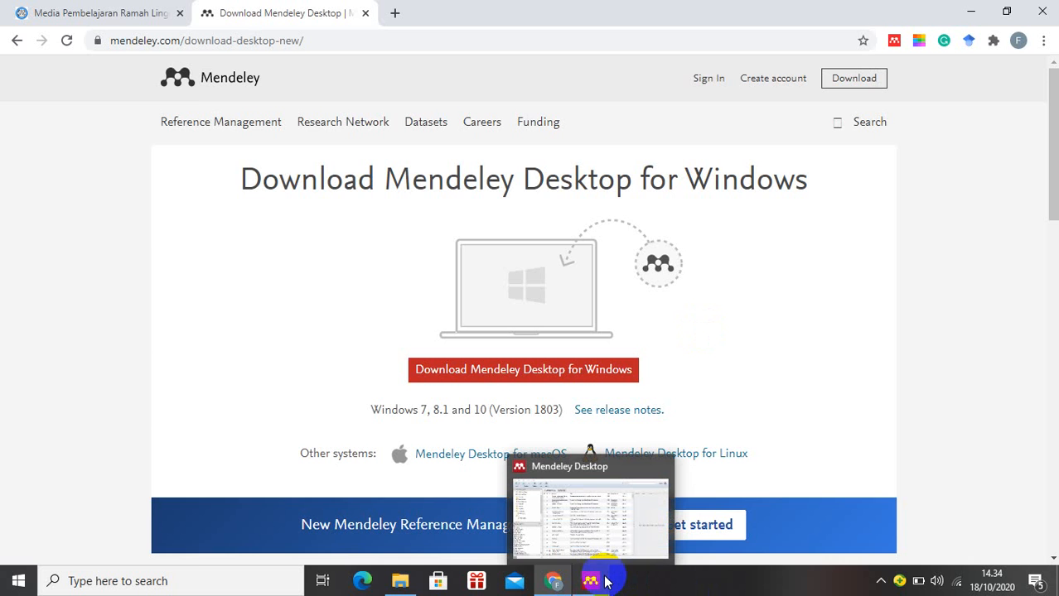
{"action": "left_click", "coordinate": [598, 580]}
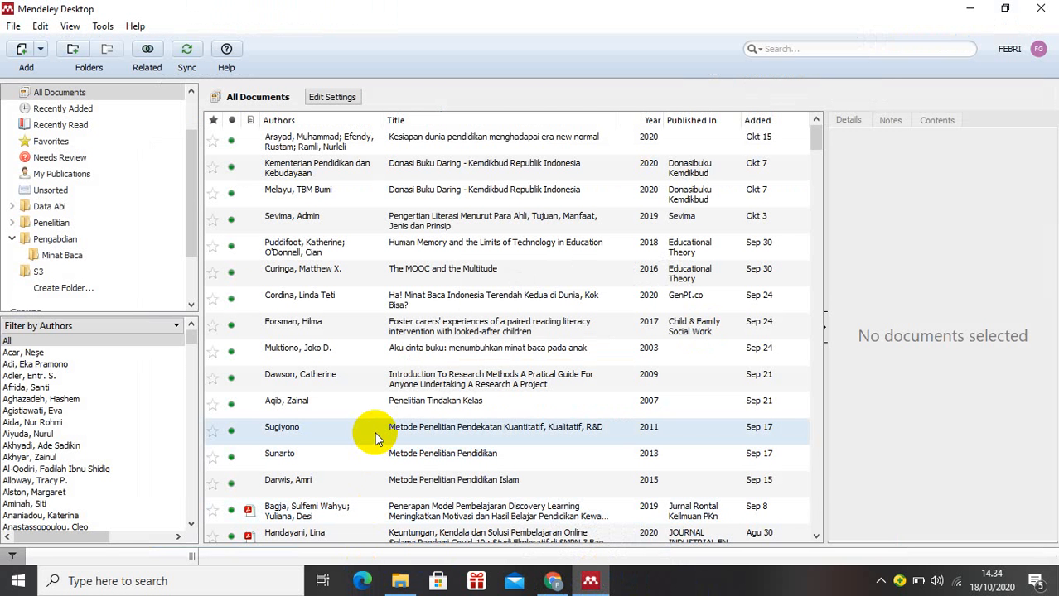
Step: Launch Word 2013 from the Windows search and create a blank document
{"action": "left_click", "coordinate": [222, 581]}
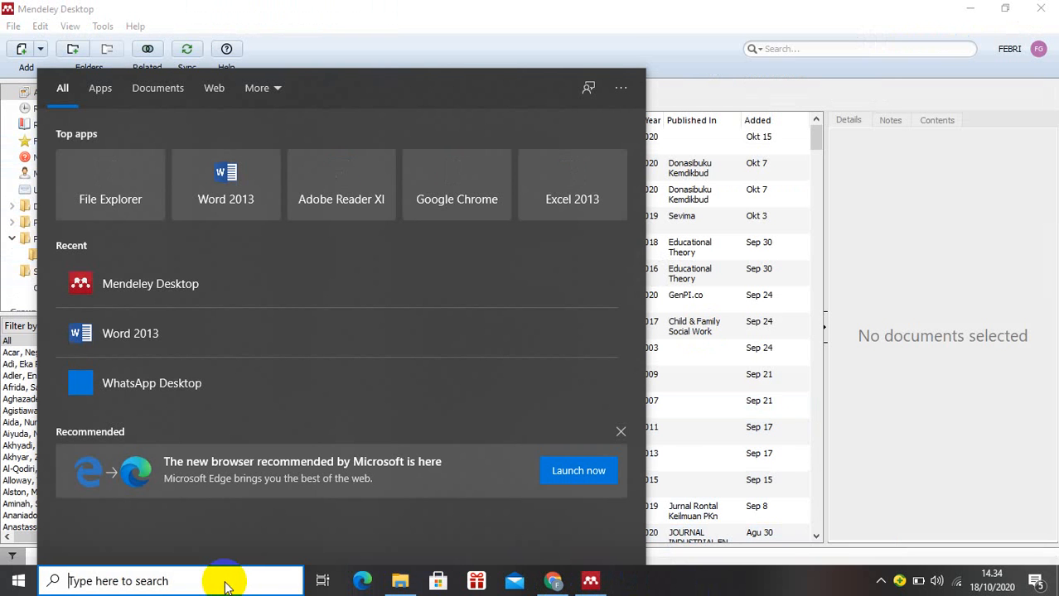
{"action": "type", "text": "w"}
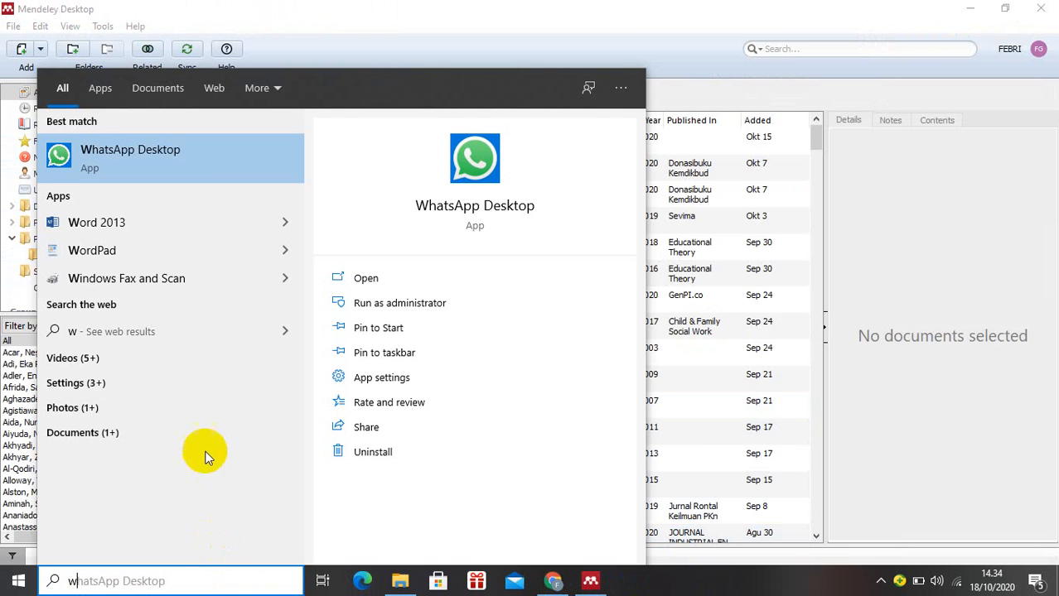
{"action": "left_click", "coordinate": [160, 222]}
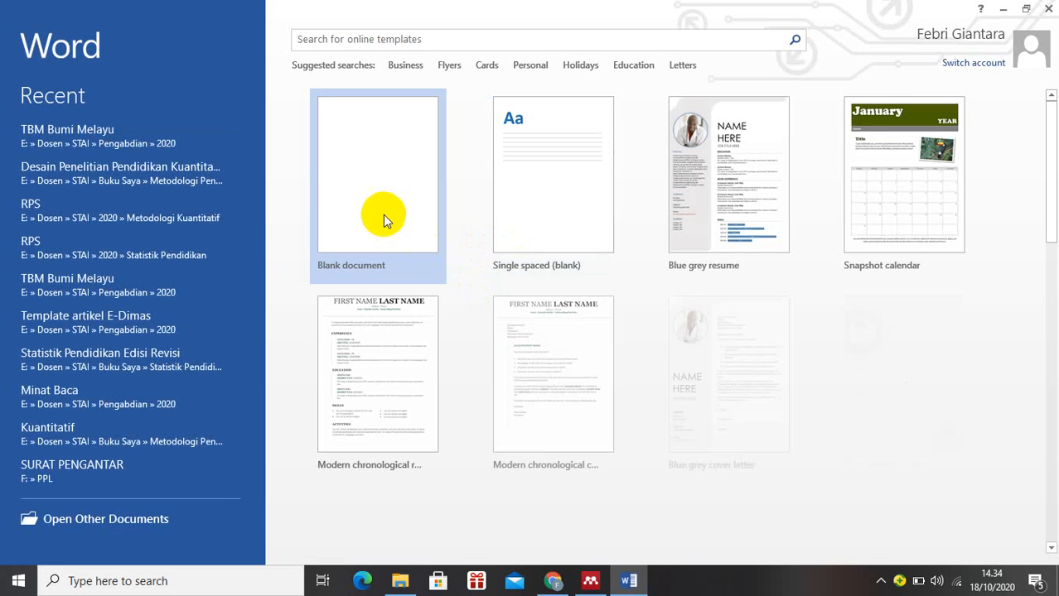
{"action": "left_click", "coordinate": [382, 215]}
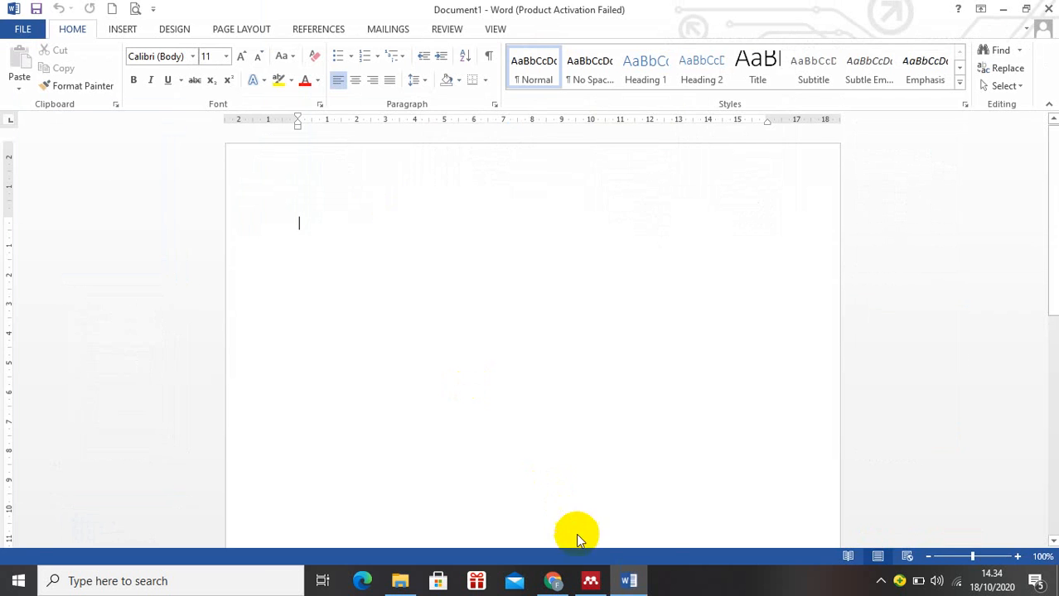
Step: Check the MS Word plugin option in Mendeley Desktop and look for the Mendeley Cite-O-Matic commands in Word, dismissing the activation wizard
{"action": "left_click", "coordinate": [598, 581]}
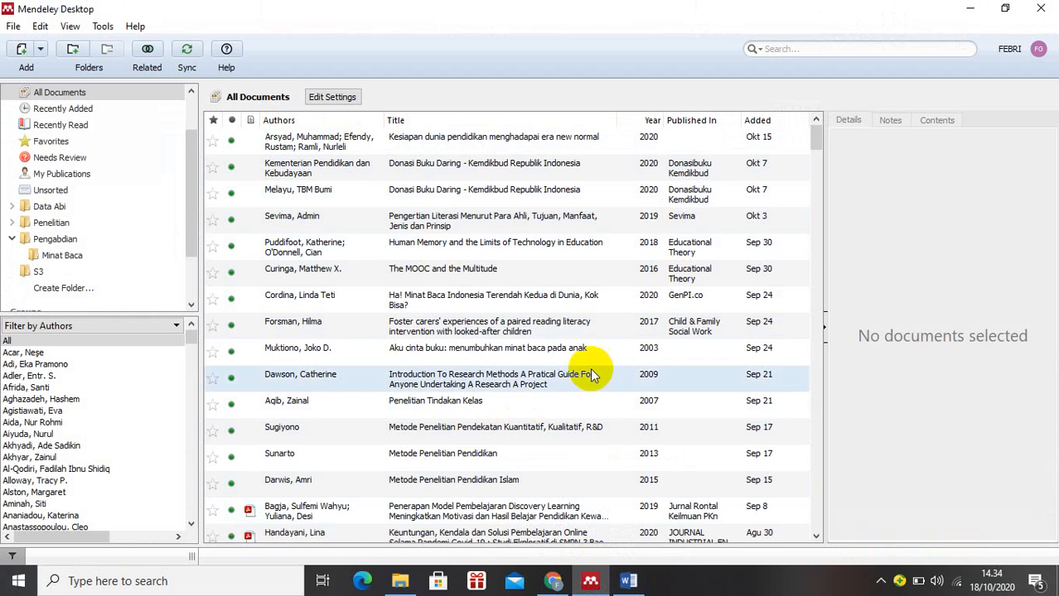
{"action": "left_click", "coordinate": [104, 27]}
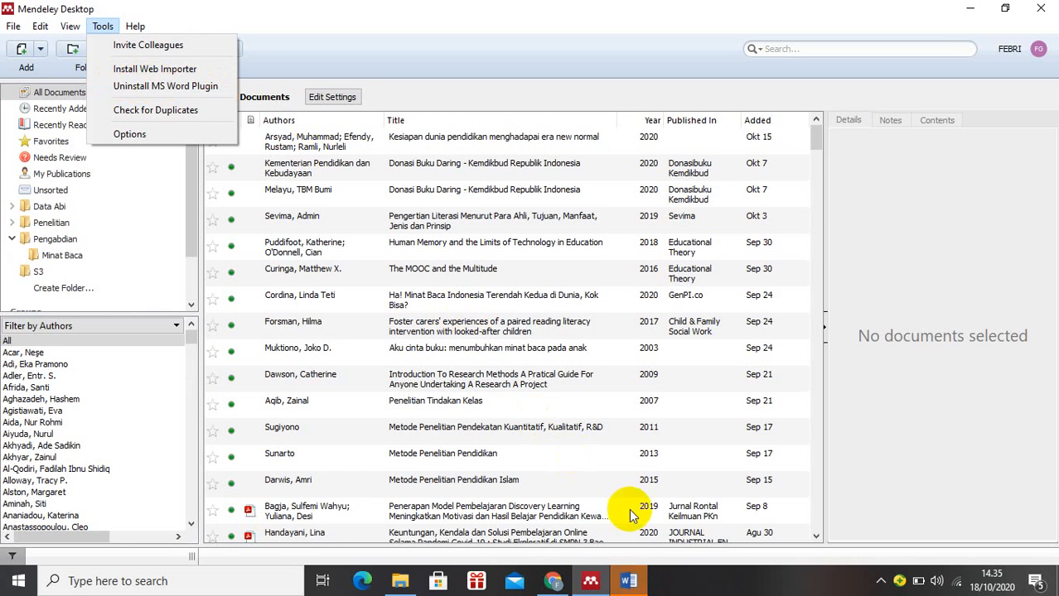
{"action": "left_click", "coordinate": [635, 587]}
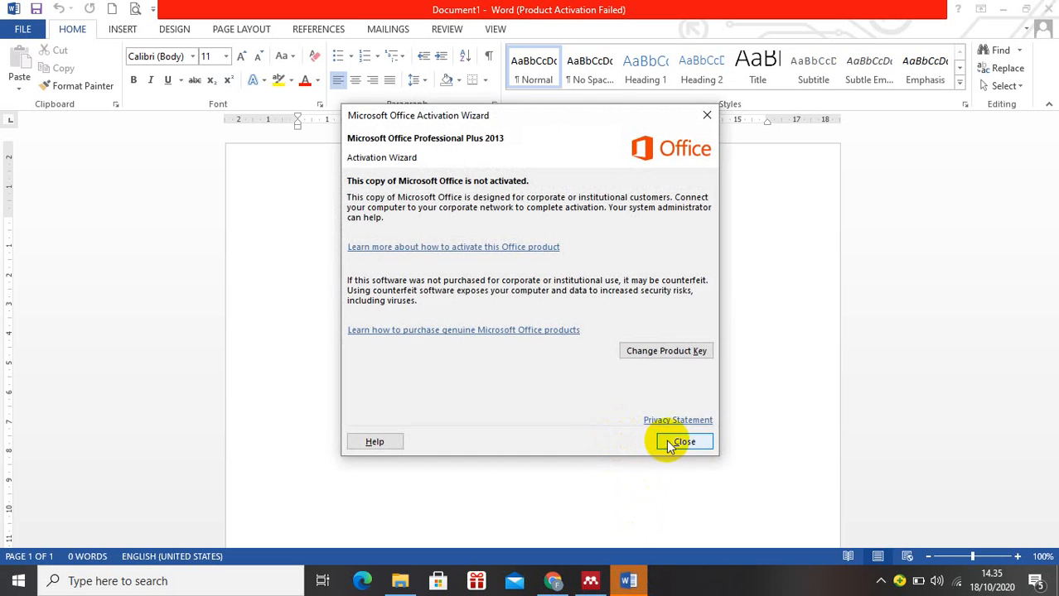
{"action": "left_click", "coordinate": [675, 439]}
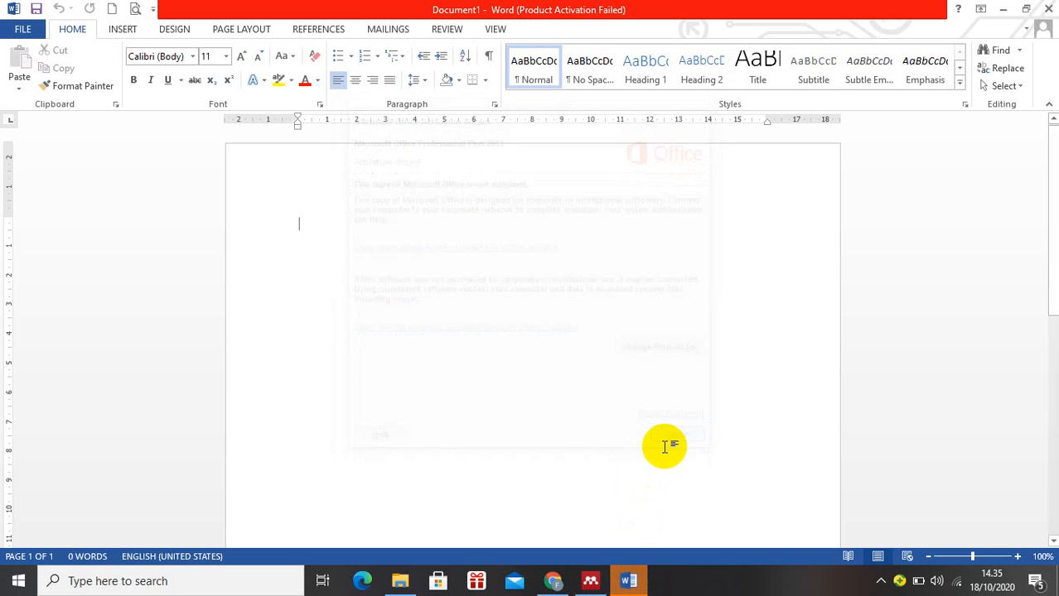
{"action": "left_click", "coordinate": [321, 31]}
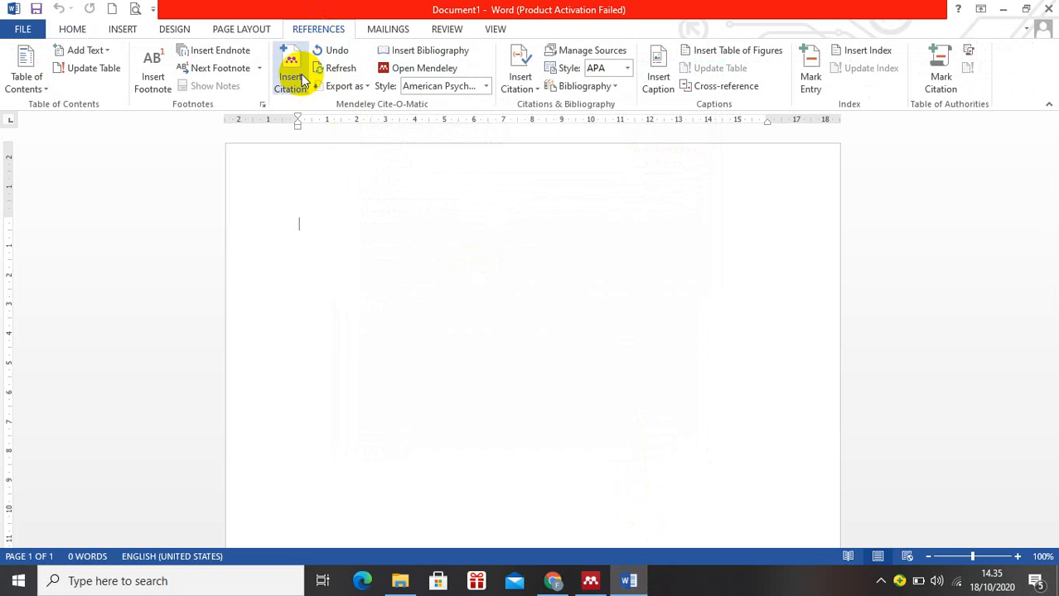
Step: Switch to Mendeley Desktop, start adding a new entry manually and set its document type to Book
{"action": "left_click", "coordinate": [588, 579]}
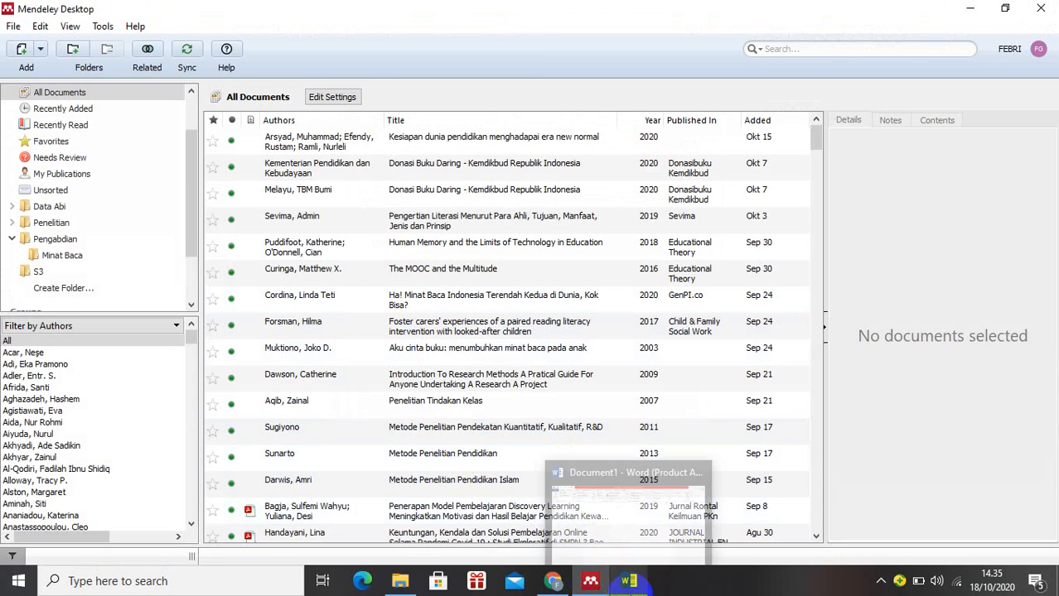
{"action": "left_click", "coordinate": [628, 582]}
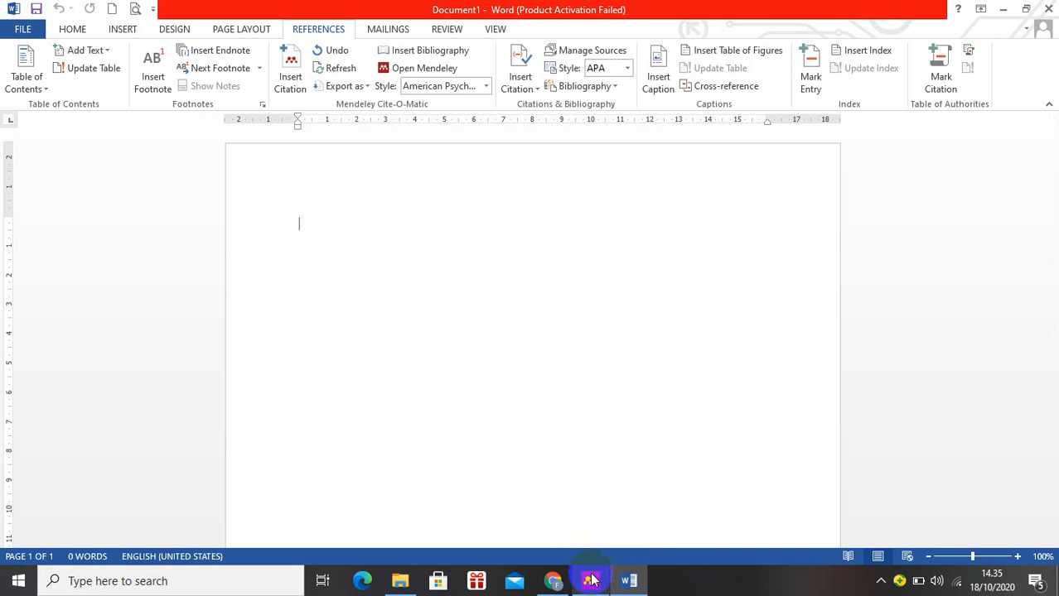
{"action": "mouse_move", "coordinate": [591, 580]}
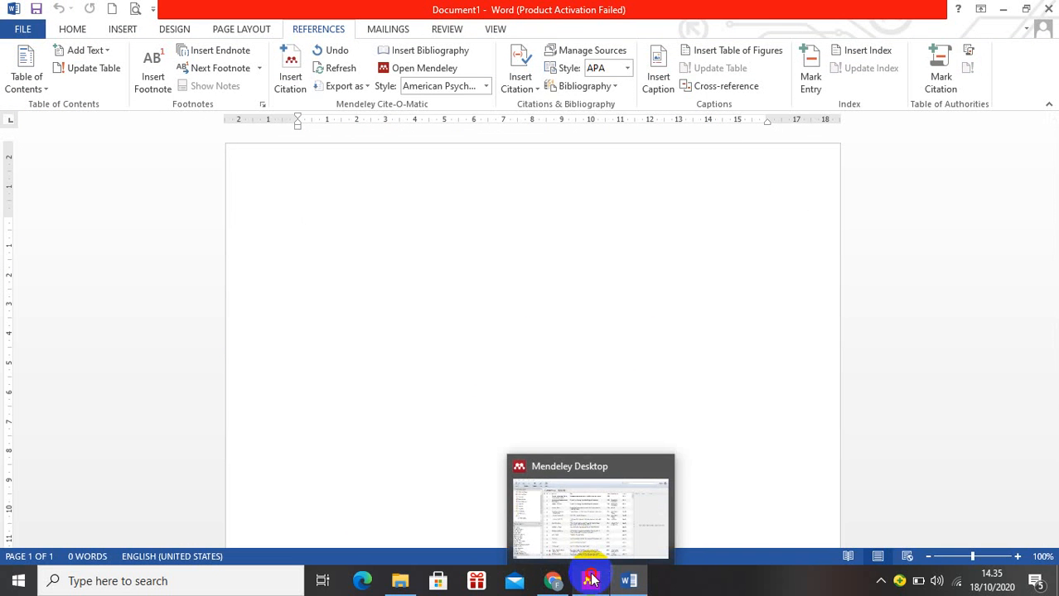
{"action": "left_click", "coordinate": [591, 580]}
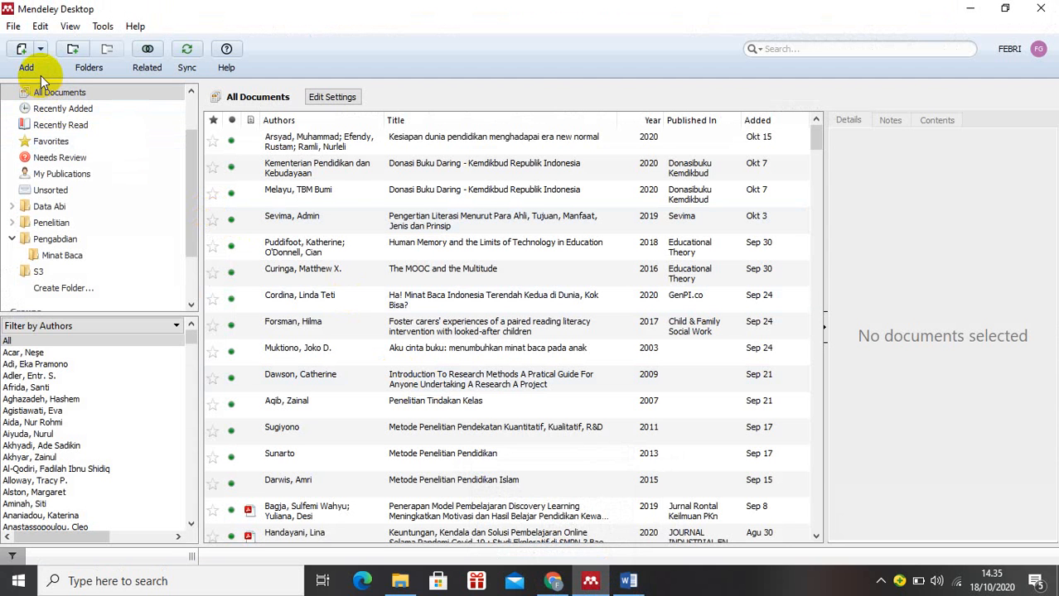
{"action": "left_click", "coordinate": [41, 52]}
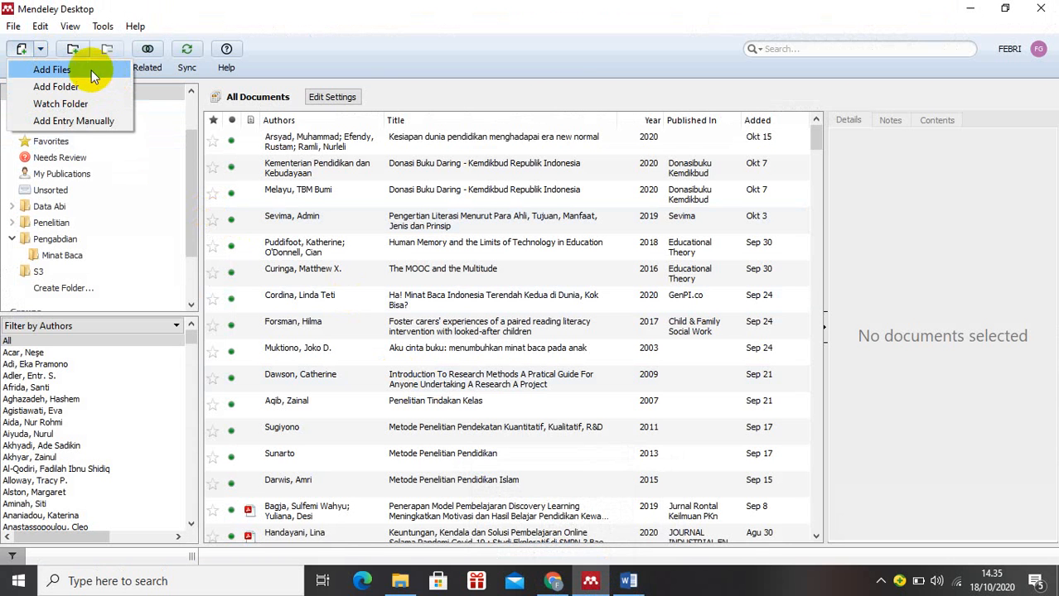
{"action": "left_click", "coordinate": [81, 123]}
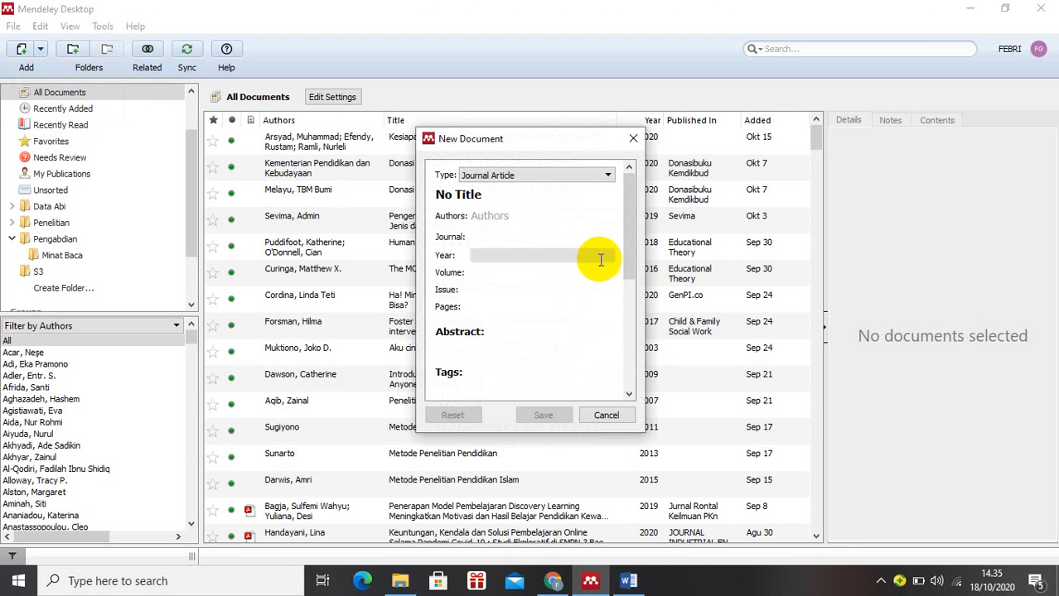
{"action": "left_click", "coordinate": [609, 176]}
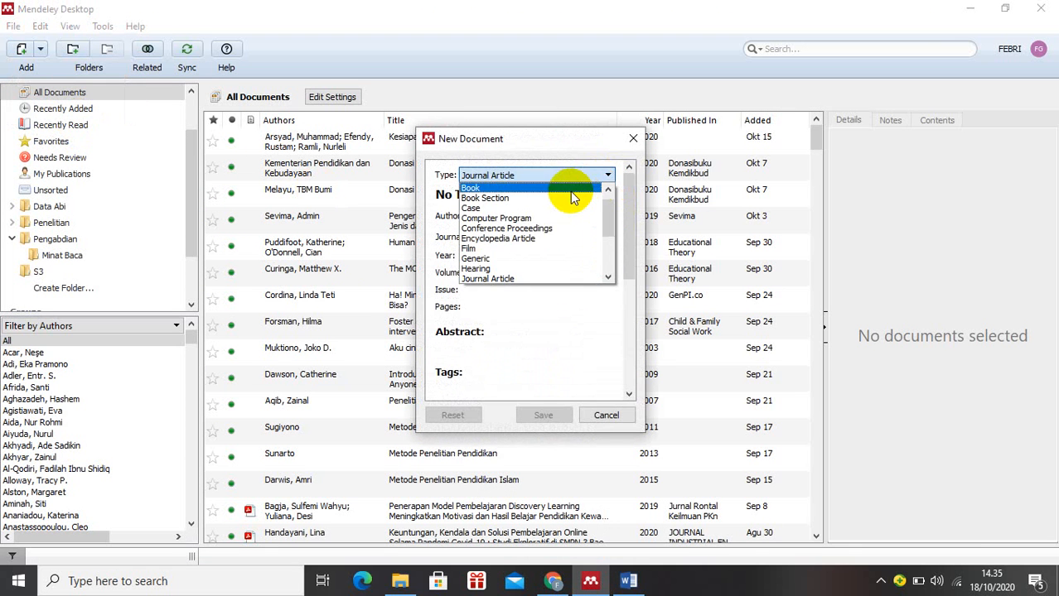
{"action": "left_click", "coordinate": [570, 189]}
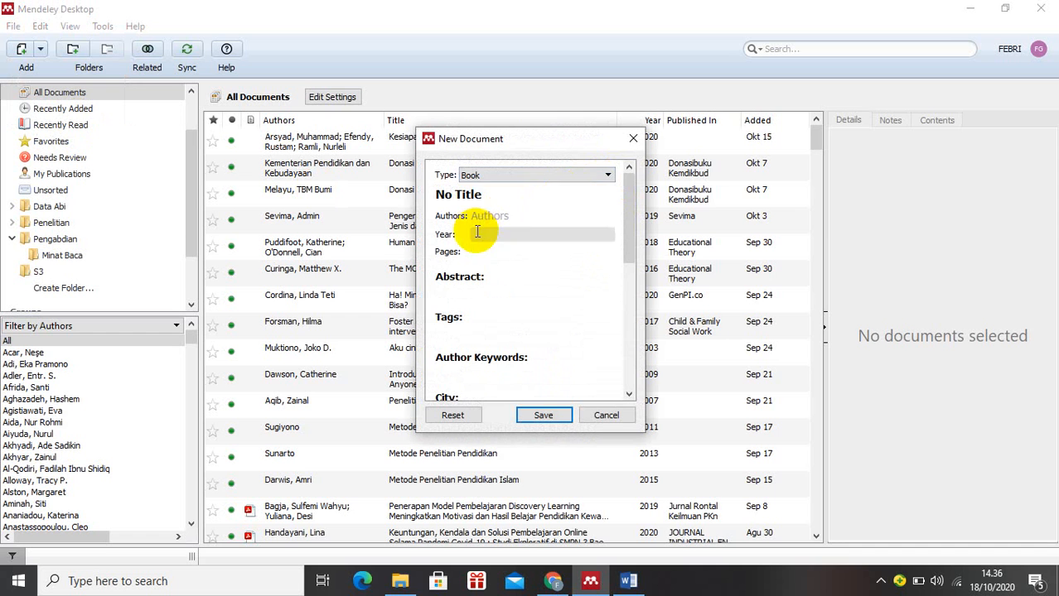
Step: Look through the title, authors, year, pages, city and publisher fields of the new book entry
{"action": "left_click", "coordinate": [461, 193]}
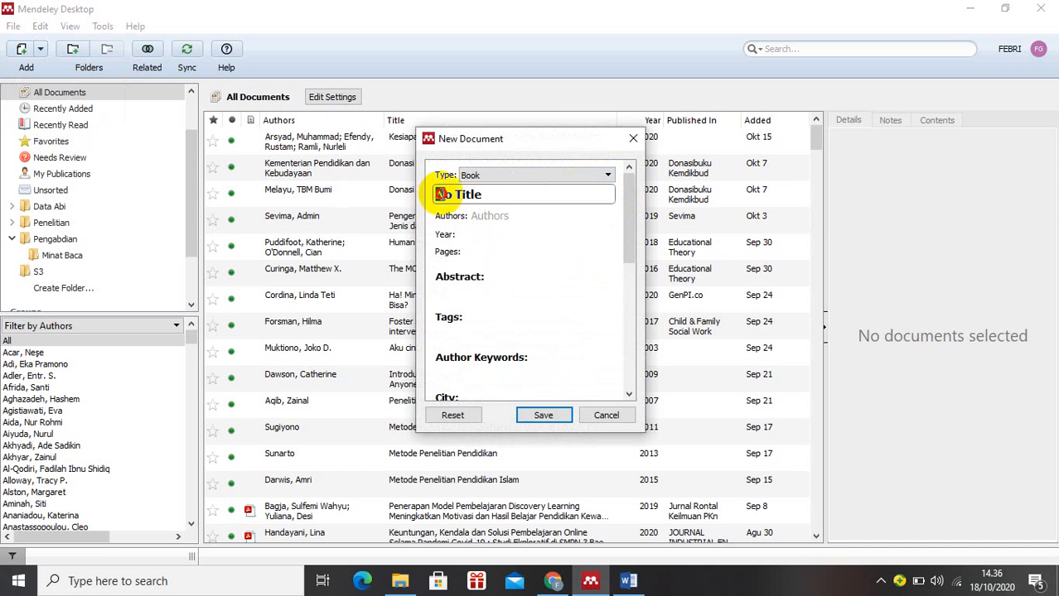
{"action": "left_click_drag", "start_coordinate": [438, 195], "coordinate": [496, 194]}
{"action": "left_click", "coordinate": [501, 217]}
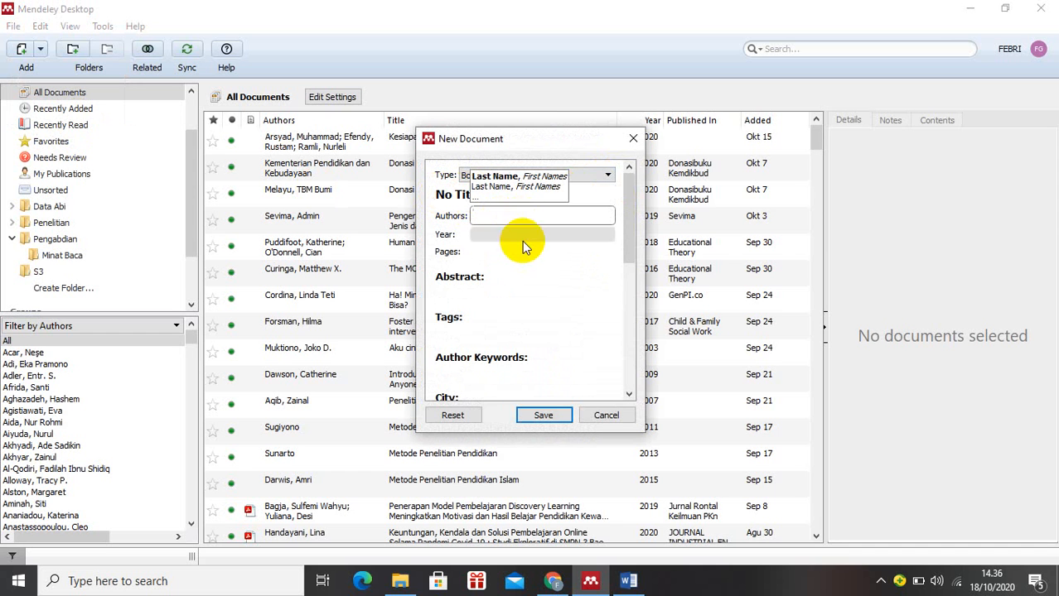
{"action": "left_click", "coordinate": [481, 235]}
{"action": "left_click", "coordinate": [479, 251]}
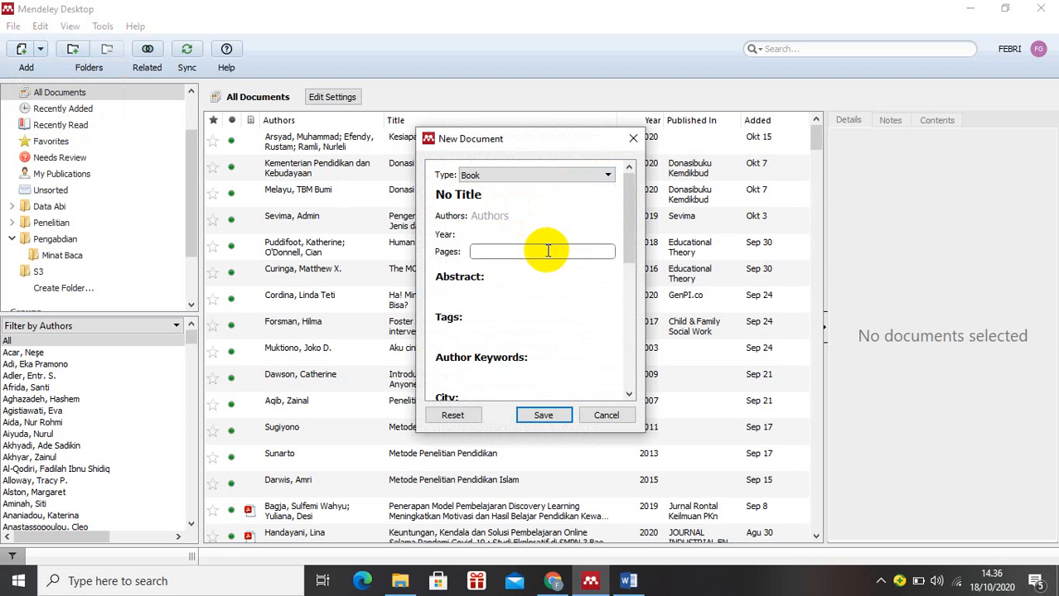
{"action": "scroll", "coordinate": [547, 251], "scroll_direction": "down", "scroll_amount": 2}
{"action": "scroll", "coordinate": [488, 276], "scroll_direction": "down", "scroll_amount": 1}
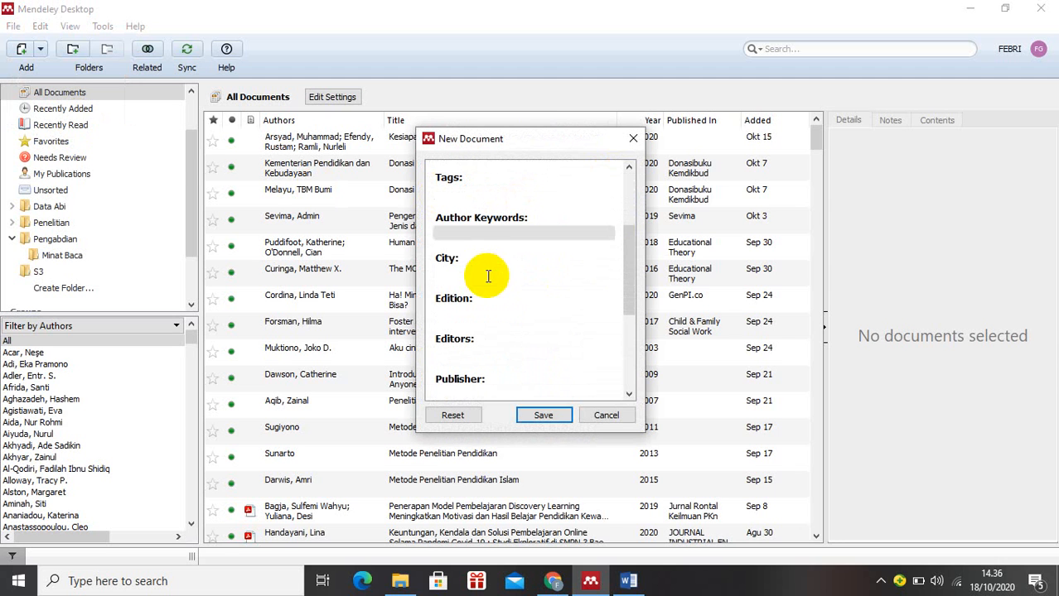
{"action": "left_click", "coordinate": [456, 272]}
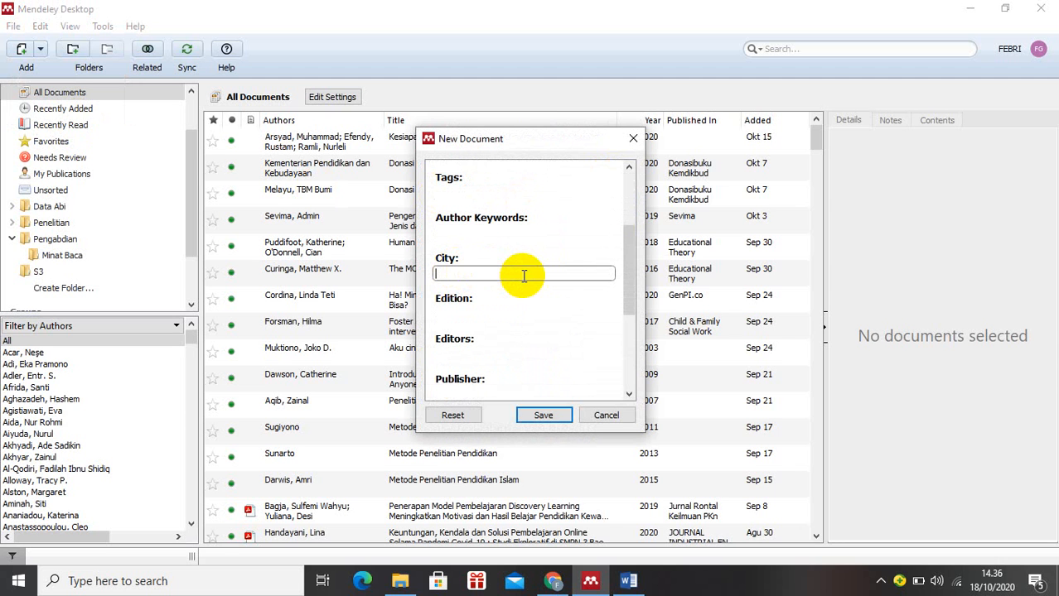
{"action": "scroll", "coordinate": [467, 294], "scroll_direction": "down", "scroll_amount": 1}
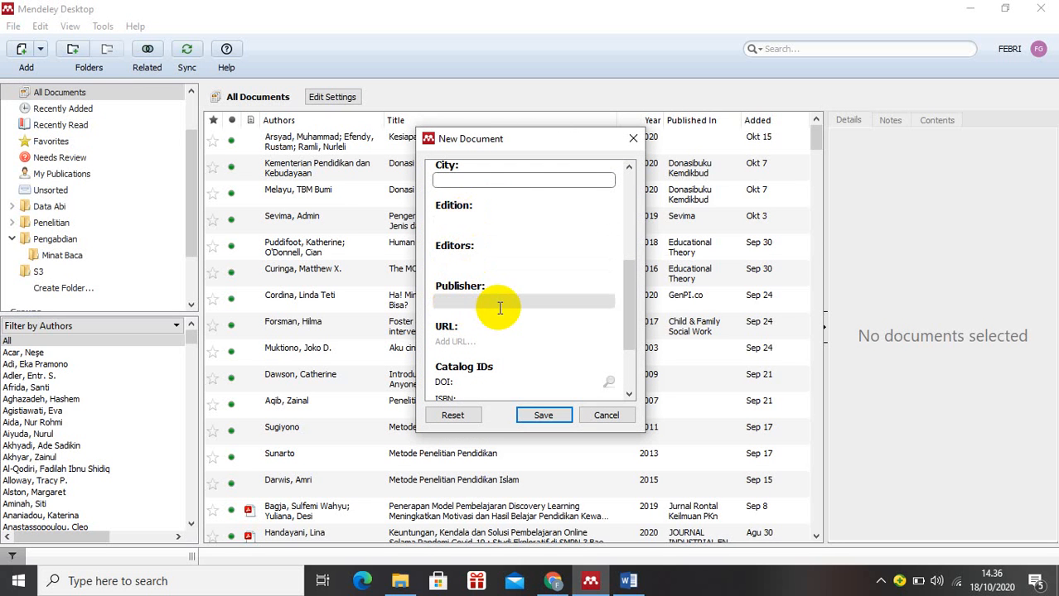
{"action": "scroll", "coordinate": [500, 309], "scroll_direction": "up", "scroll_amount": 3}
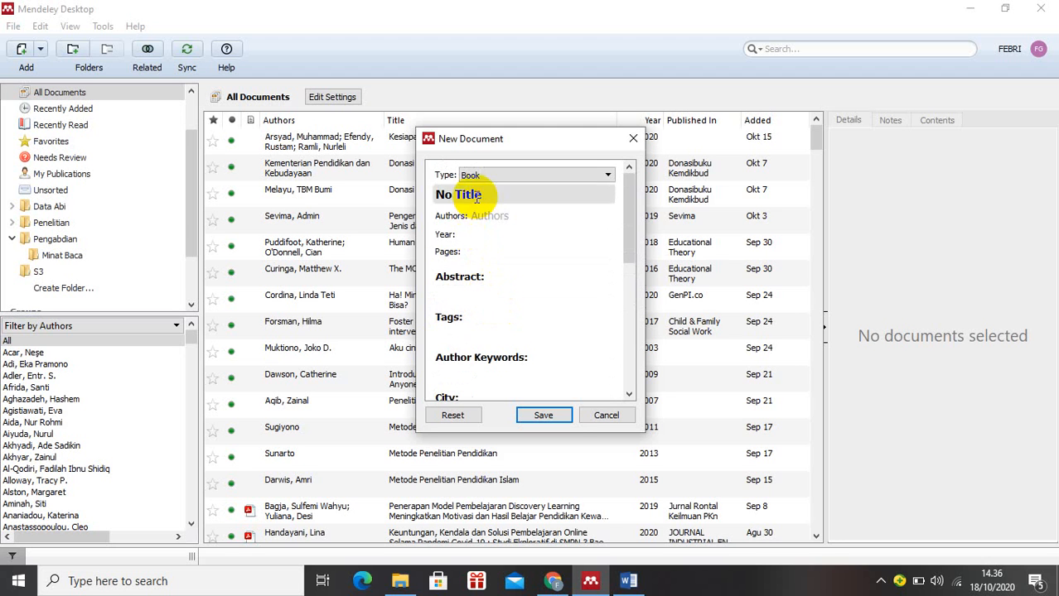
Step: Review the authors, year, city, publisher and ISBN fields once more, and cancel the new book entry without saving
{"action": "left_click", "coordinate": [484, 215]}
{"action": "left_click", "coordinate": [488, 233]}
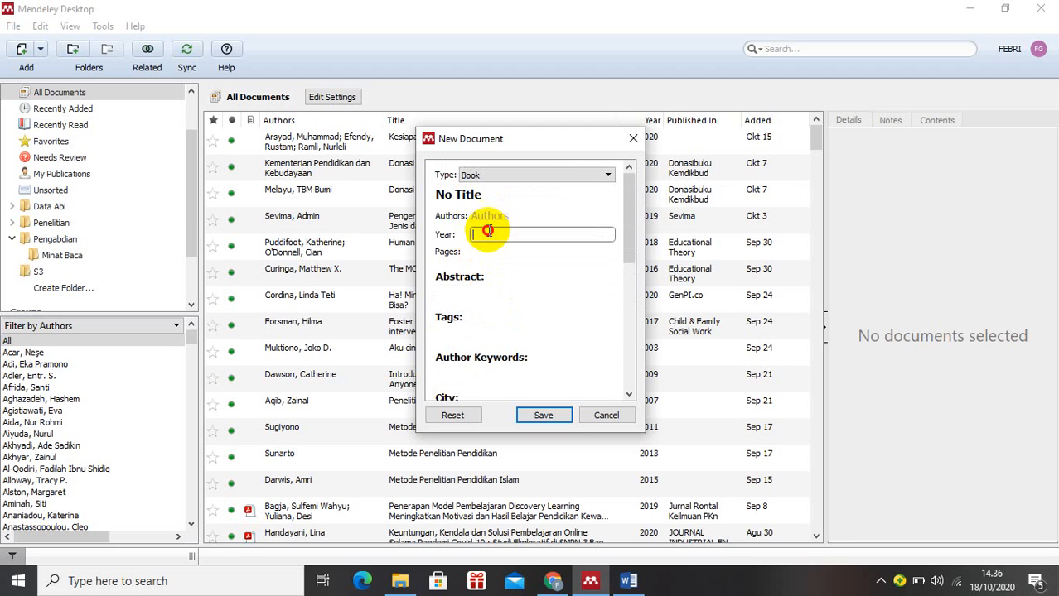
{"action": "scroll", "coordinate": [485, 331], "scroll_direction": "down", "scroll_amount": 1}
{"action": "left_click", "coordinate": [477, 366]}
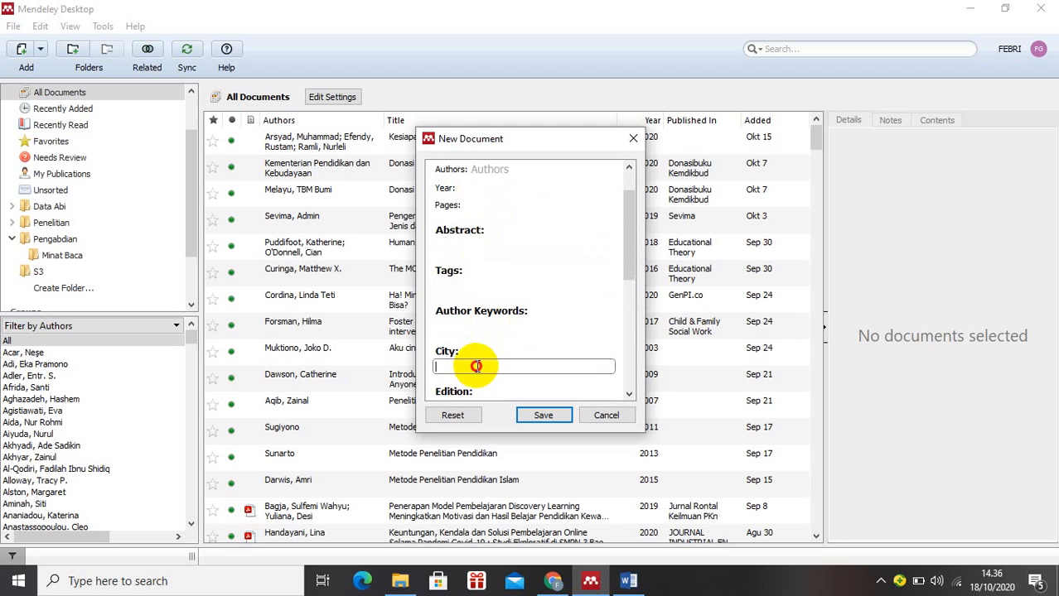
{"action": "scroll", "coordinate": [484, 361], "scroll_direction": "down", "scroll_amount": 3}
{"action": "left_click", "coordinate": [467, 300]}
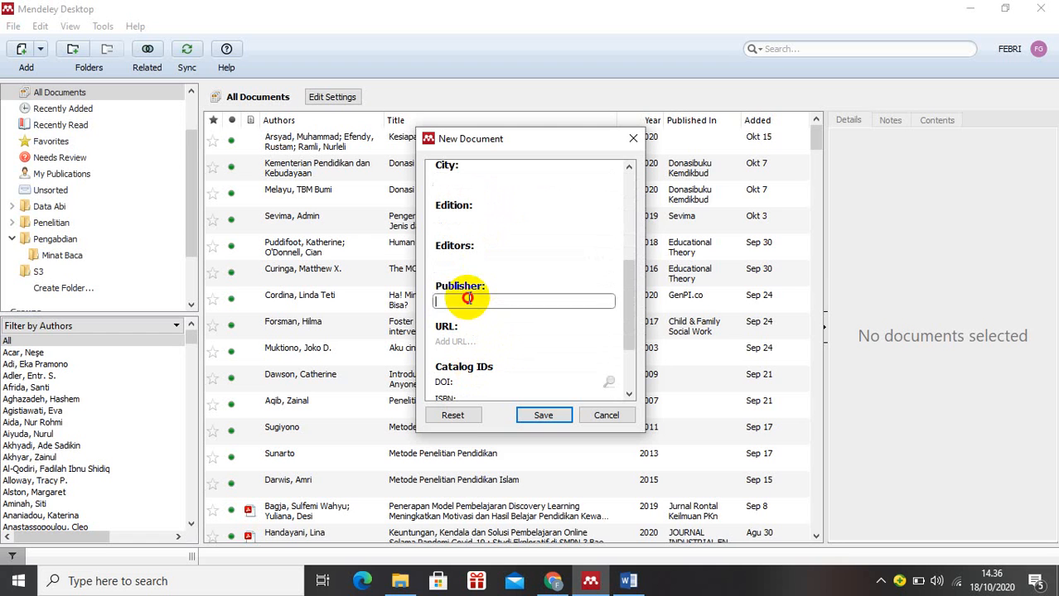
{"action": "scroll", "coordinate": [469, 300], "scroll_direction": "down", "scroll_amount": 3}
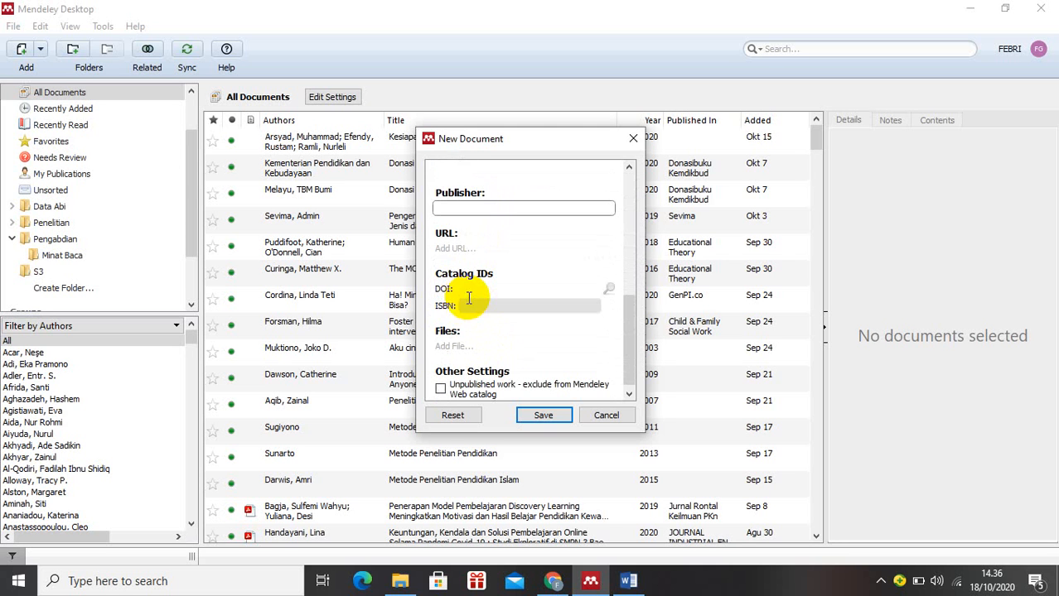
{"action": "left_click", "coordinate": [475, 308]}
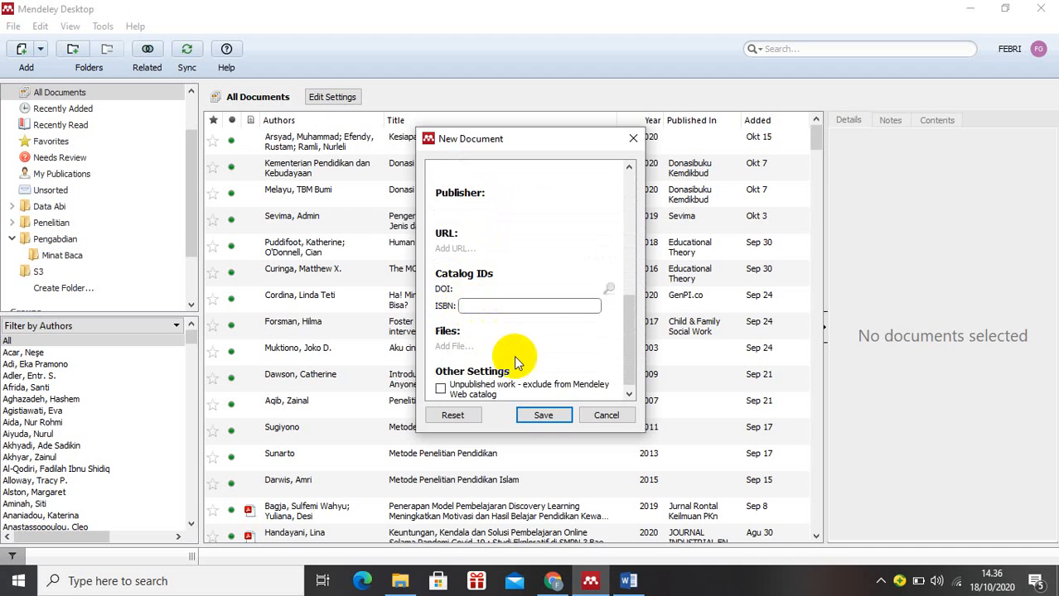
{"action": "left_click", "coordinate": [603, 416]}
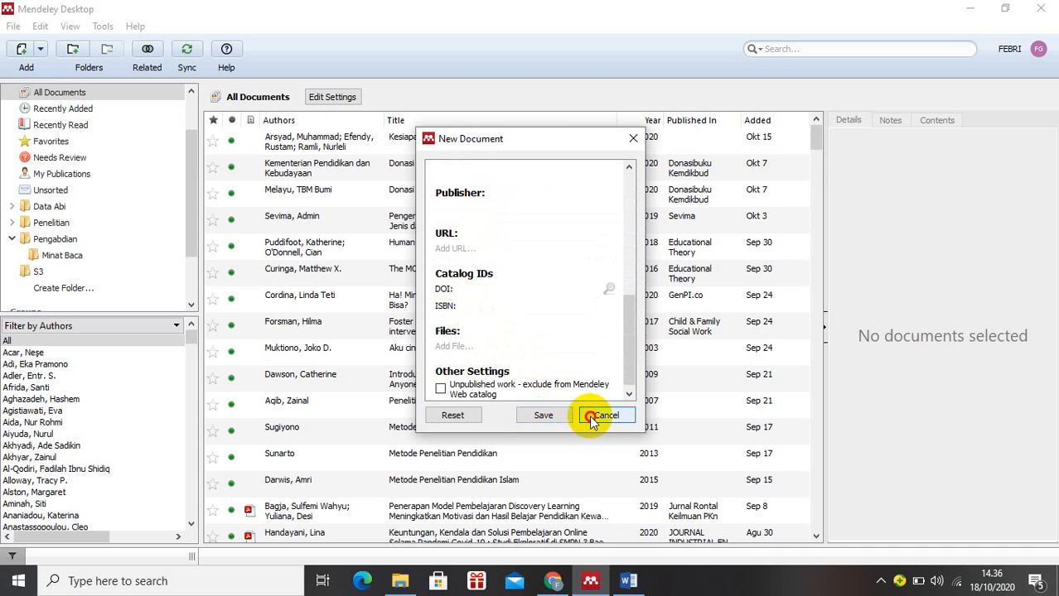
Step: Check the available ways to add documents and find the Install Web Importer option in Mendeley Desktop
{"action": "left_click", "coordinate": [41, 52]}
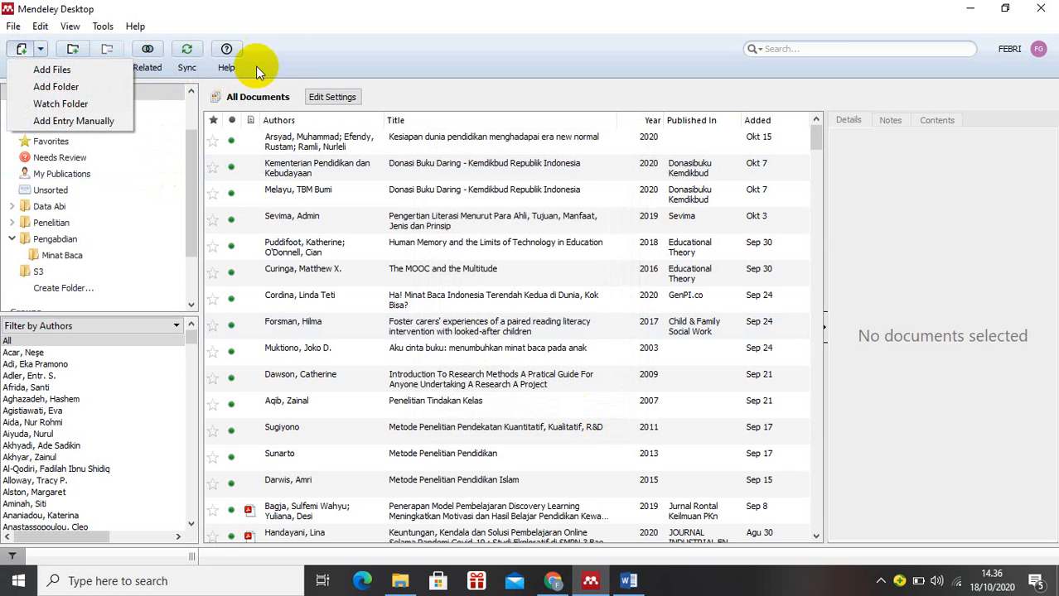
{"action": "left_click", "coordinate": [291, 62]}
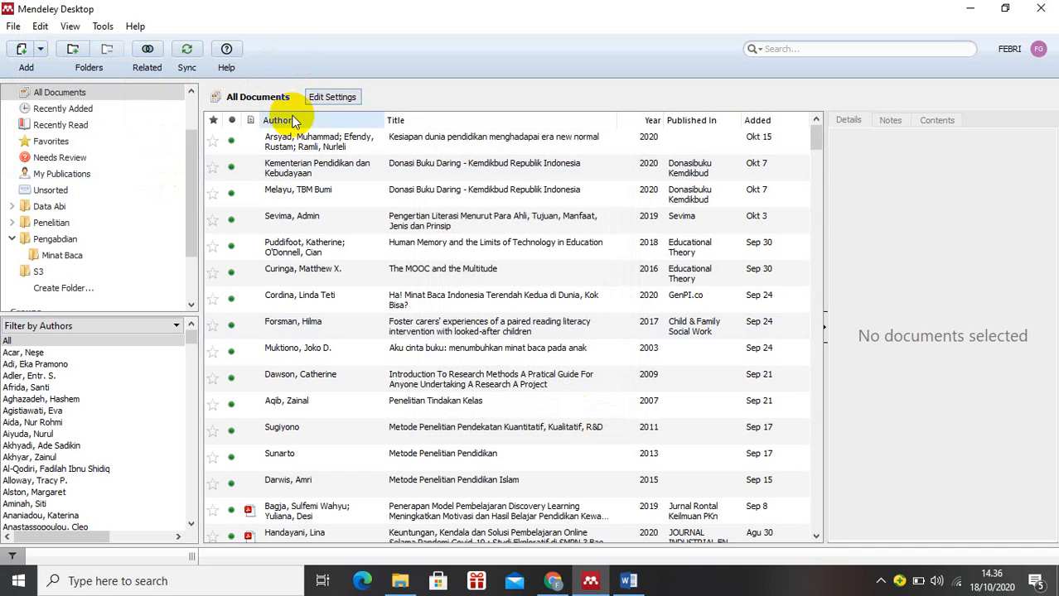
{"action": "left_click", "coordinate": [110, 29]}
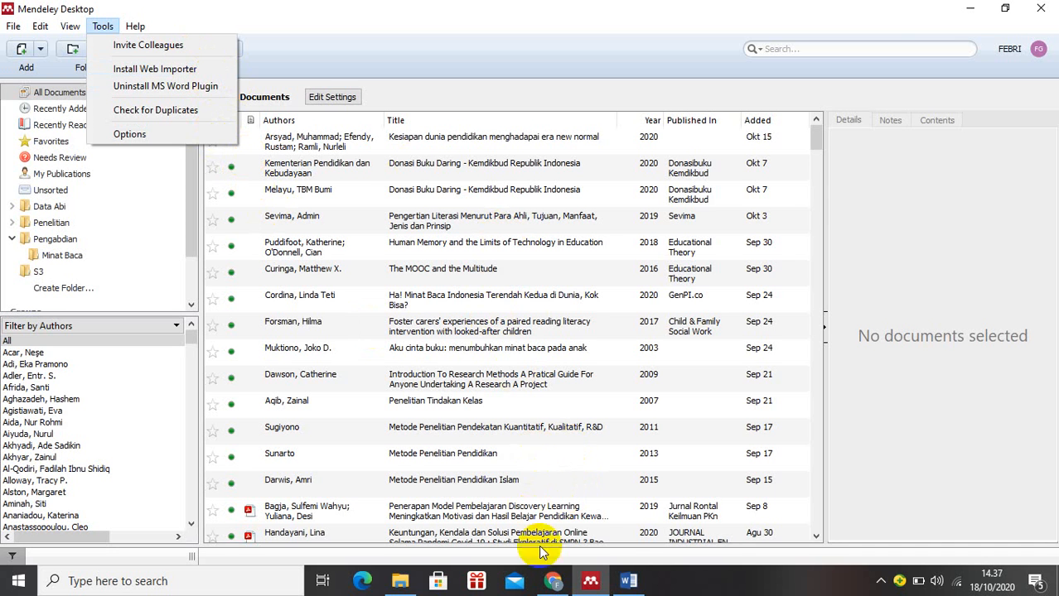
Step: Switch to Chrome and look over the Al-Mutharahah article page "Media Pembelajaran Ramah Lingkungan Sekolah Dasar Negeri Inklusi Di Pekanbaru Di Era Revolusi Industri 4.0"
{"action": "left_click", "coordinate": [549, 580]}
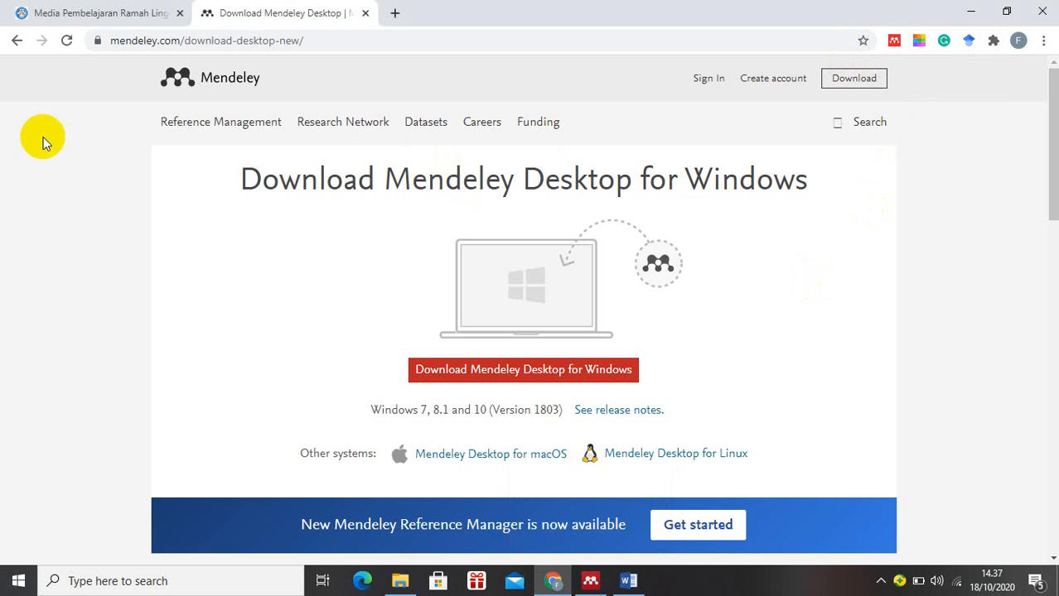
{"action": "left_click", "coordinate": [101, 11]}
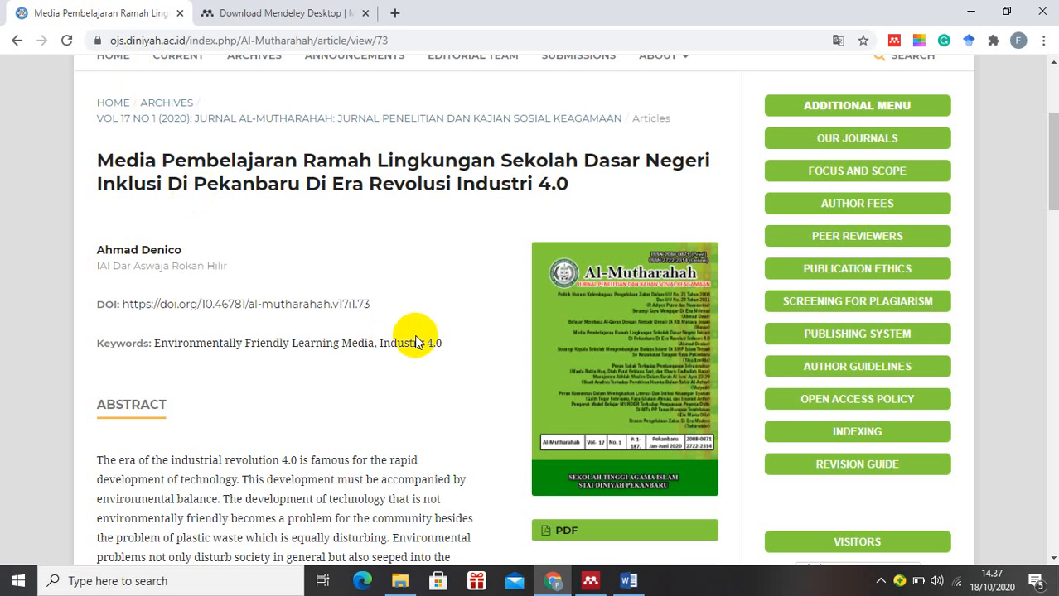
{"action": "scroll", "coordinate": [406, 327], "scroll_direction": "up", "scroll_amount": 3}
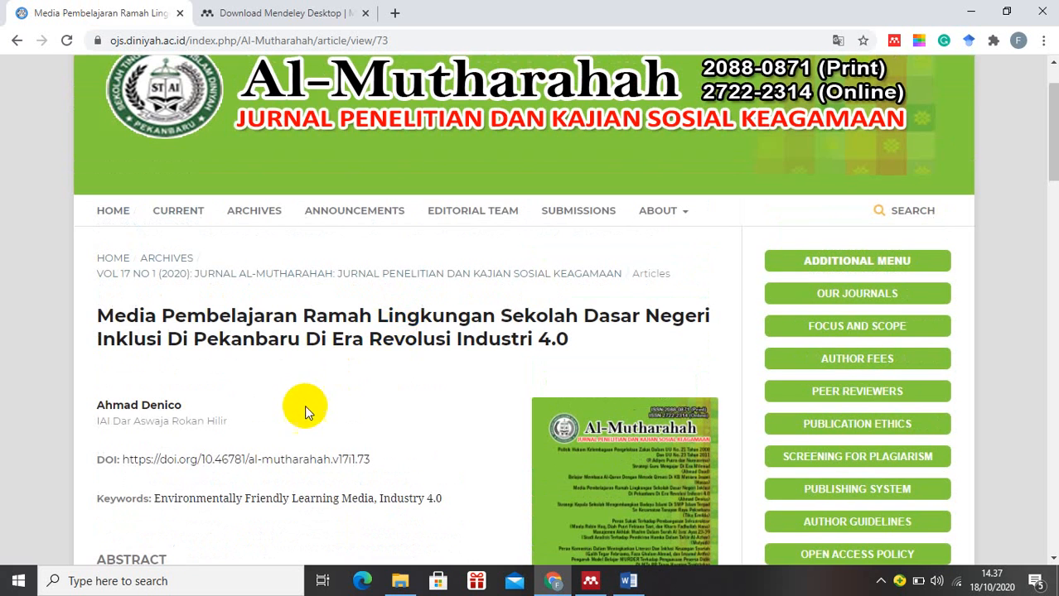
{"action": "scroll", "coordinate": [311, 356], "scroll_direction": "up", "scroll_amount": 1}
{"action": "scroll", "coordinate": [600, 227], "scroll_direction": "down", "scroll_amount": 2}
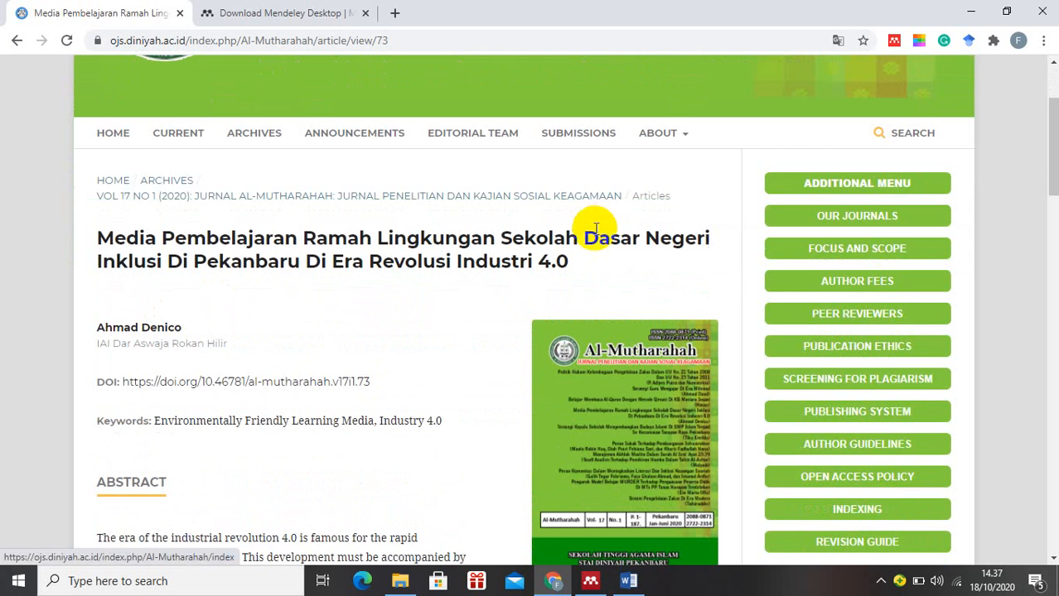
{"action": "scroll", "coordinate": [159, 253], "scroll_direction": "down", "scroll_amount": 2}
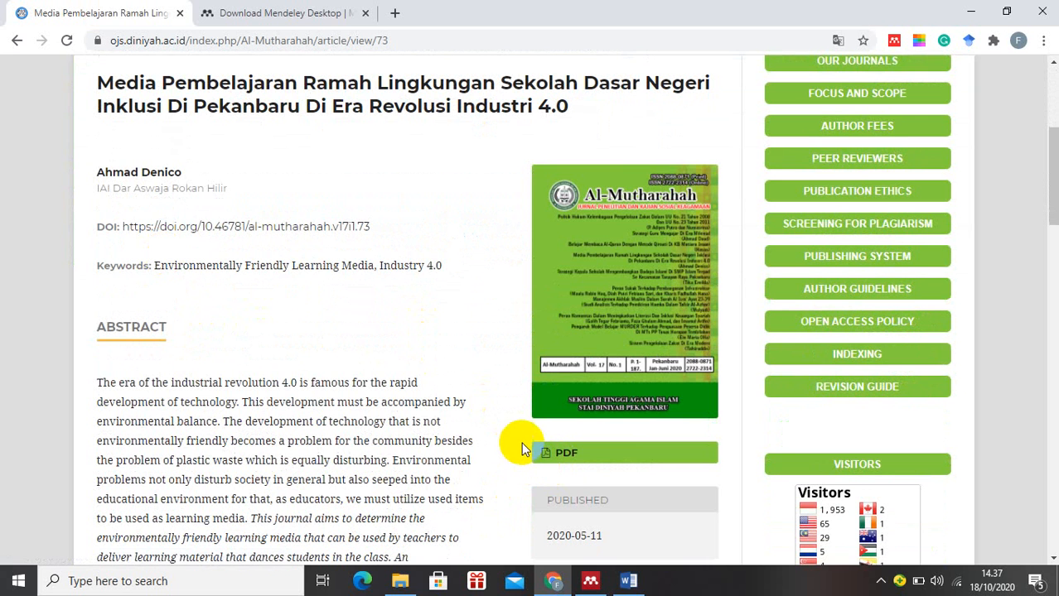
{"action": "scroll", "coordinate": [571, 514], "scroll_direction": "up", "scroll_amount": 2}
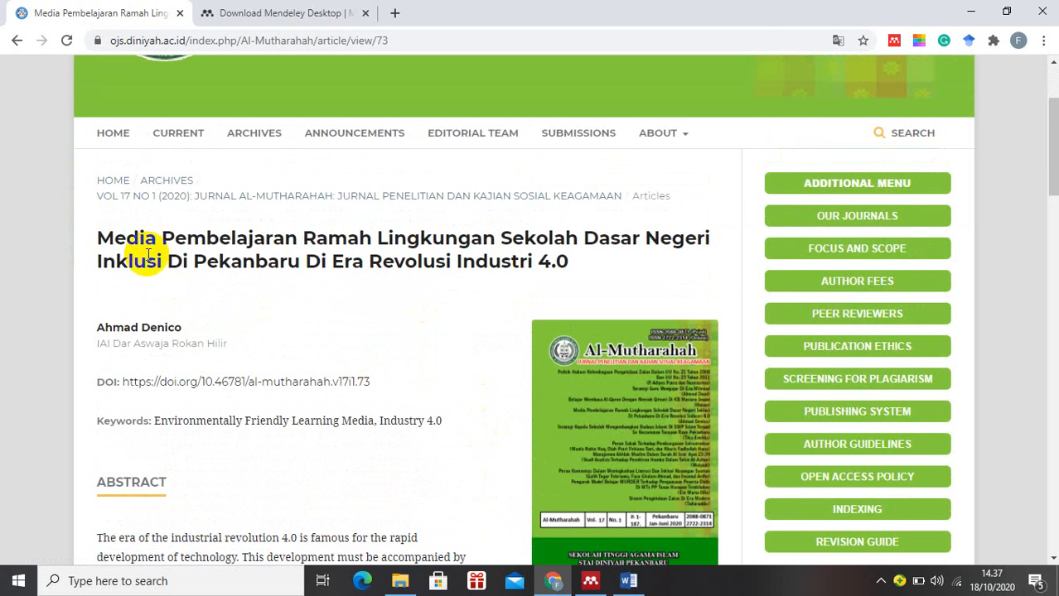
Step: From the journal's Vol 17 No 1 (2020) issue, open the article "Peran Komunitas Dalam Meningkatkan Literasi Dan Inklusi Keuangan Syariah" and look it over
{"action": "left_click", "coordinate": [217, 197]}
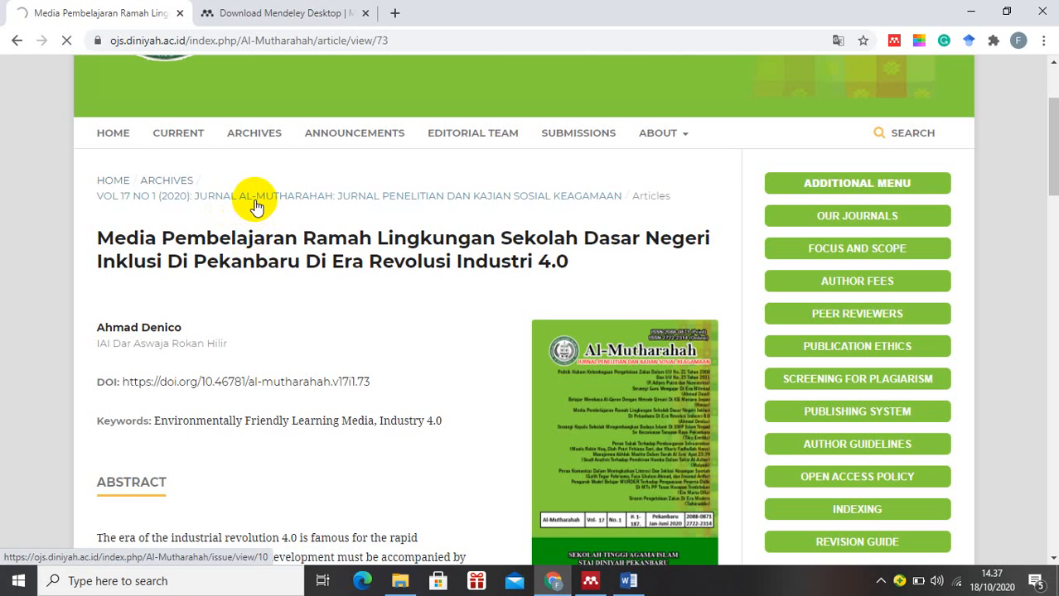
{"action": "left_click", "coordinate": [256, 204]}
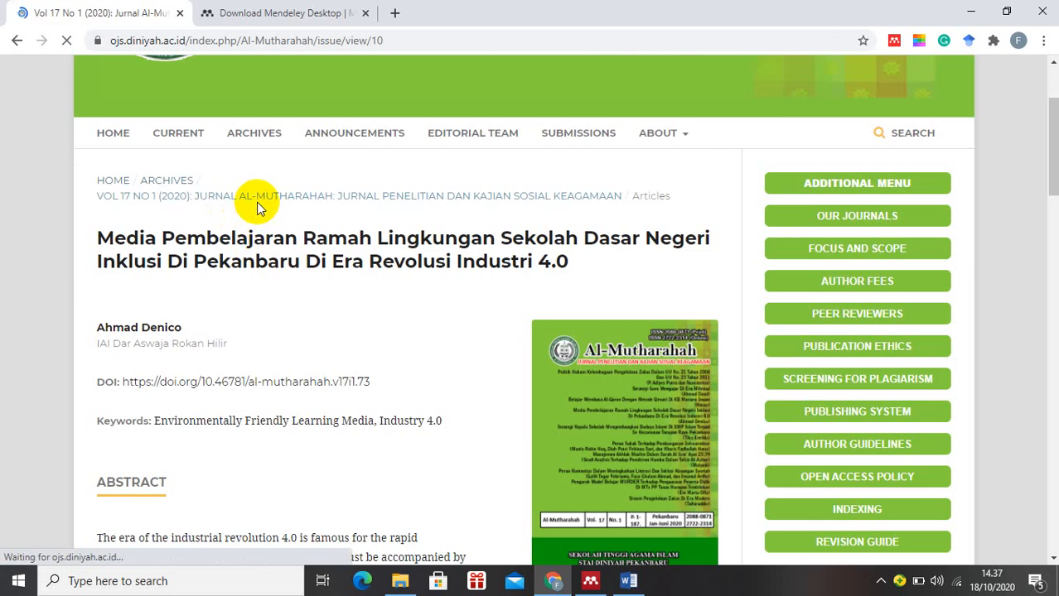
{"action": "scroll", "coordinate": [257, 202], "scroll_direction": "down", "scroll_amount": 15}
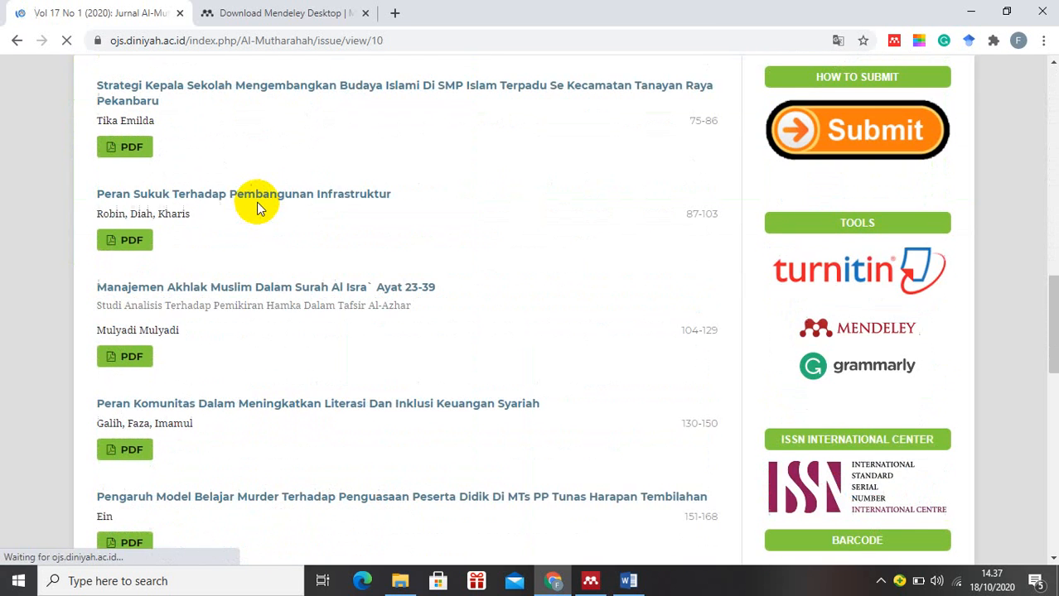
{"action": "scroll", "coordinate": [246, 291], "scroll_direction": "down", "scroll_amount": 1}
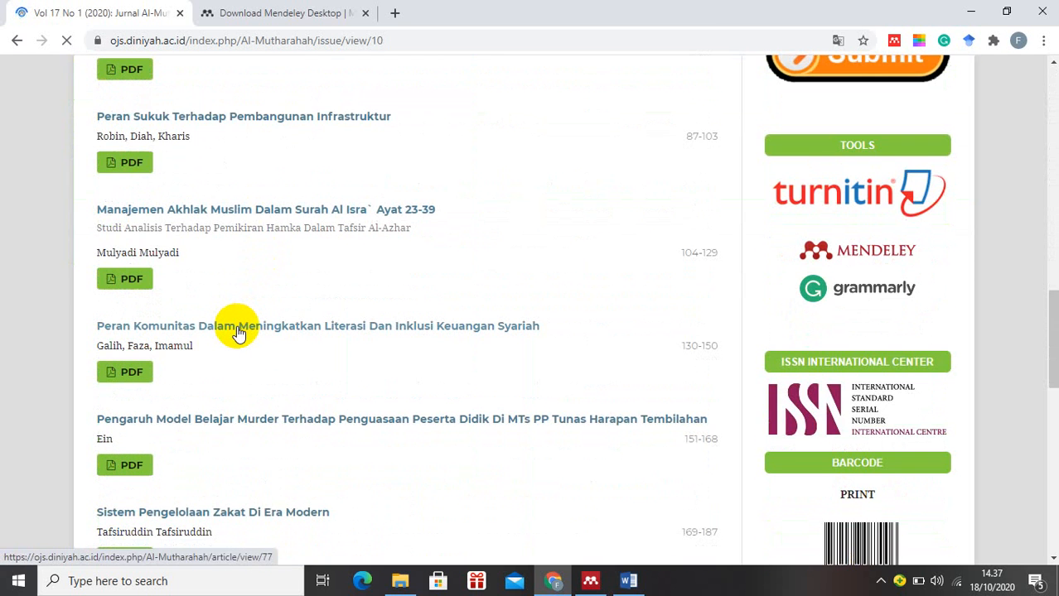
{"action": "left_click", "coordinate": [239, 331]}
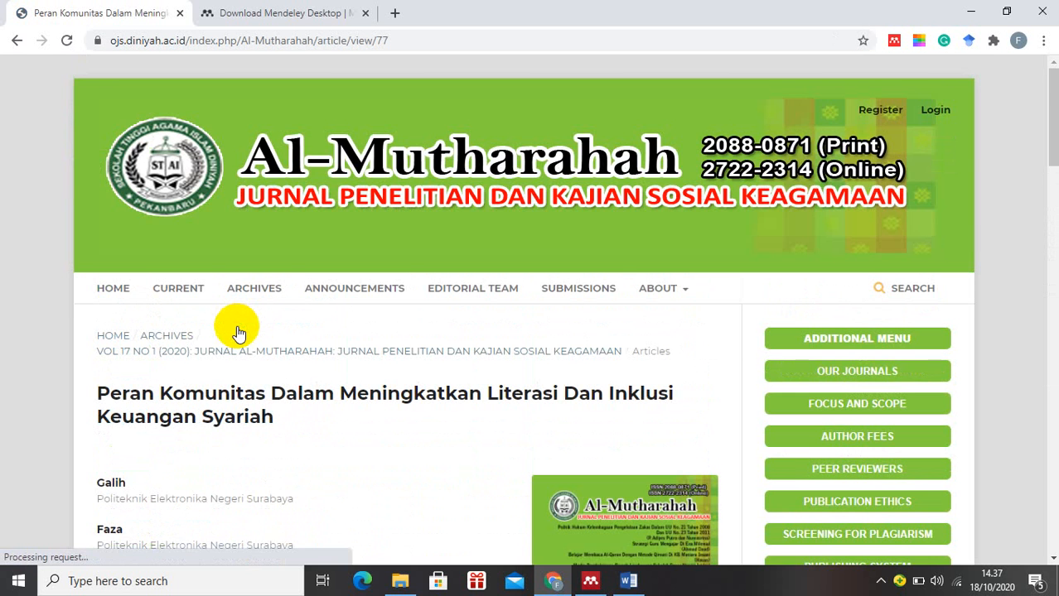
{"action": "scroll", "coordinate": [240, 331], "scroll_direction": "down", "scroll_amount": 2}
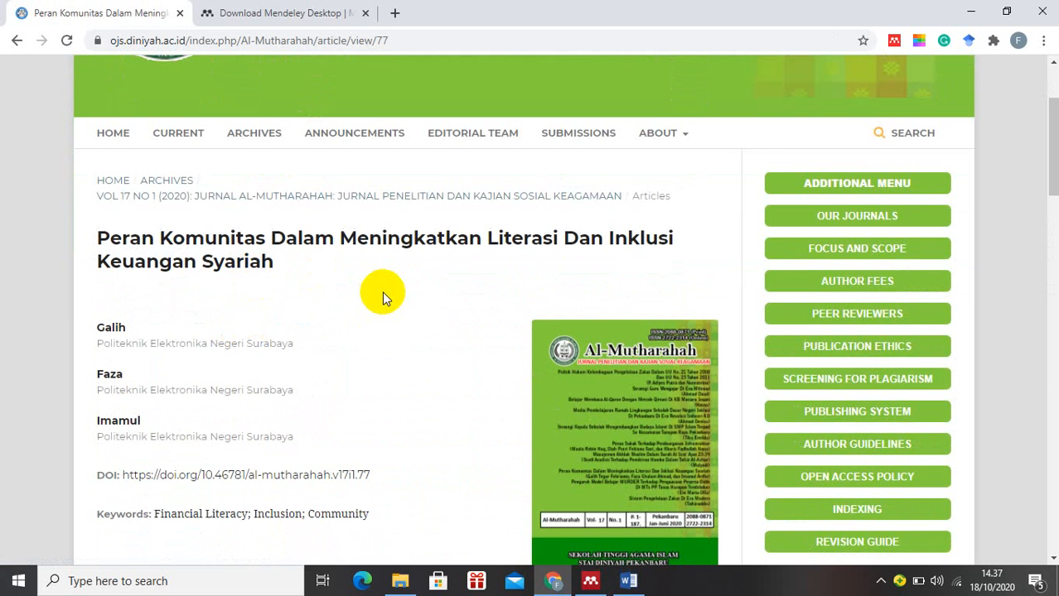
{"action": "scroll", "coordinate": [269, 311], "scroll_direction": "down", "scroll_amount": 5}
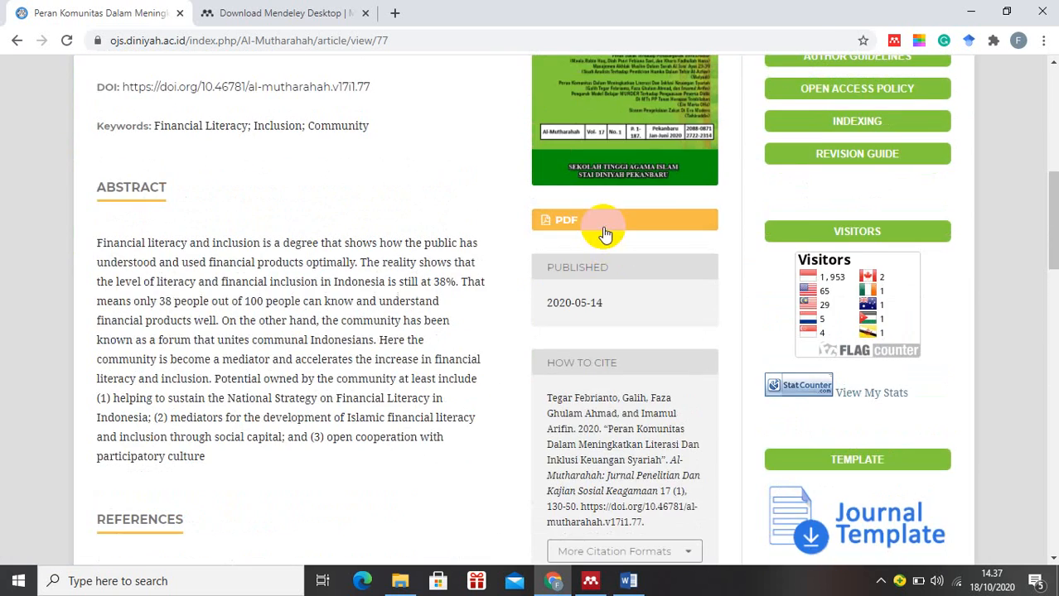
{"action": "scroll", "coordinate": [580, 249], "scroll_direction": "up", "scroll_amount": 3}
{"action": "scroll", "coordinate": [428, 294], "scroll_direction": "up", "scroll_amount": 4}
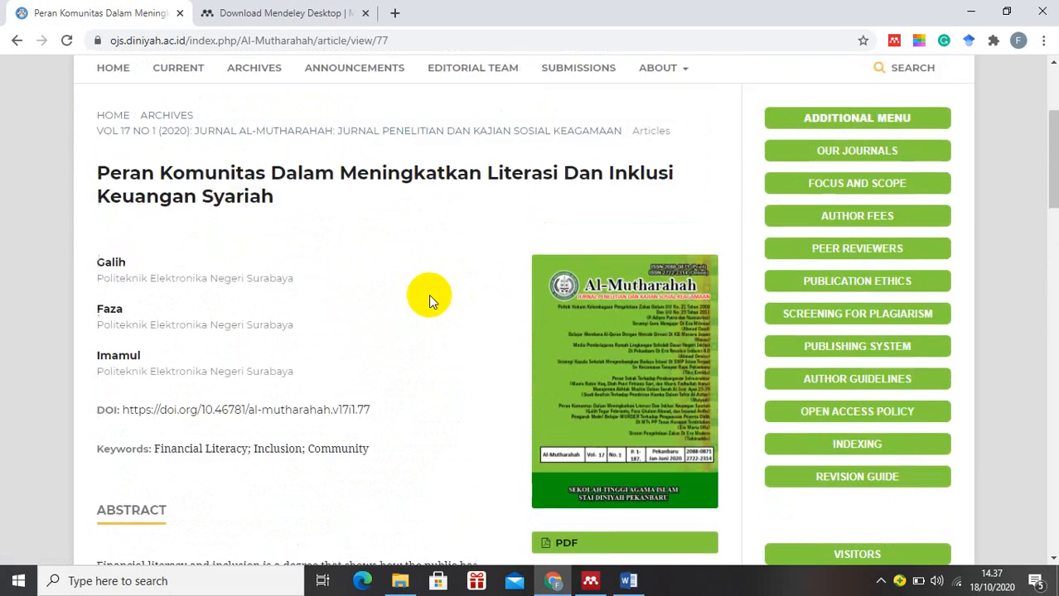
Step: Open the Mendeley Web Importer for this article and review the references it detects on the page
{"action": "left_click", "coordinate": [893, 42]}
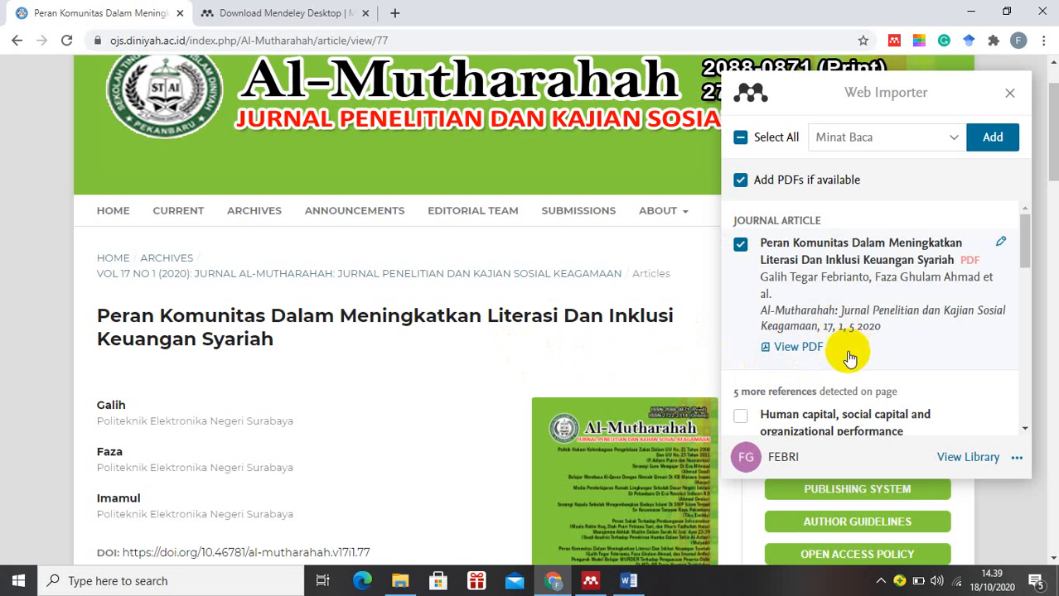
{"action": "scroll", "coordinate": [802, 355], "scroll_direction": "down", "scroll_amount": 2}
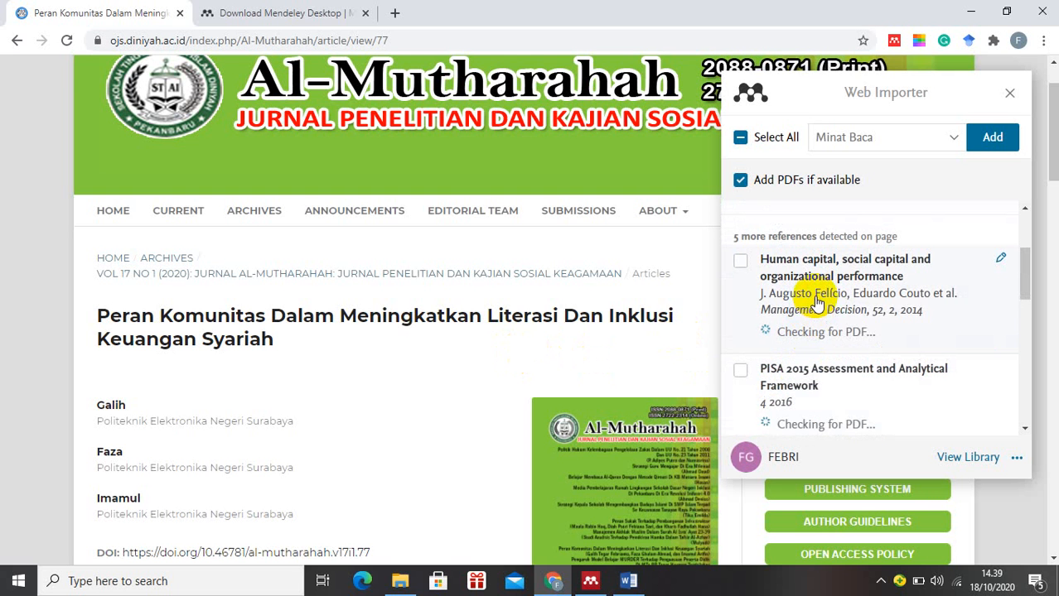
{"action": "scroll", "coordinate": [783, 340], "scroll_direction": "down", "scroll_amount": 2}
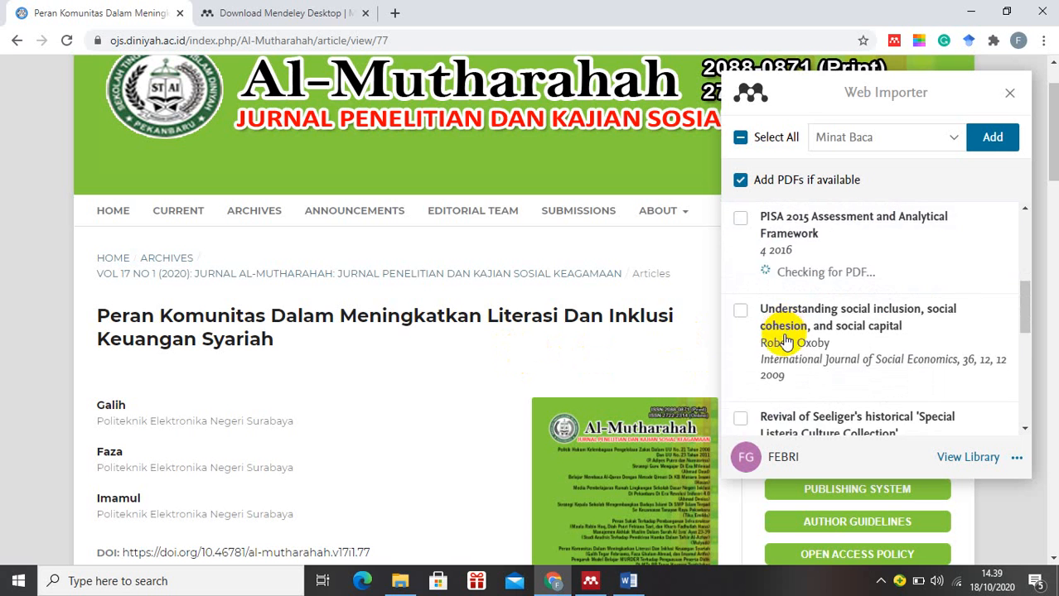
{"action": "scroll", "coordinate": [785, 342], "scroll_direction": "down", "scroll_amount": 5}
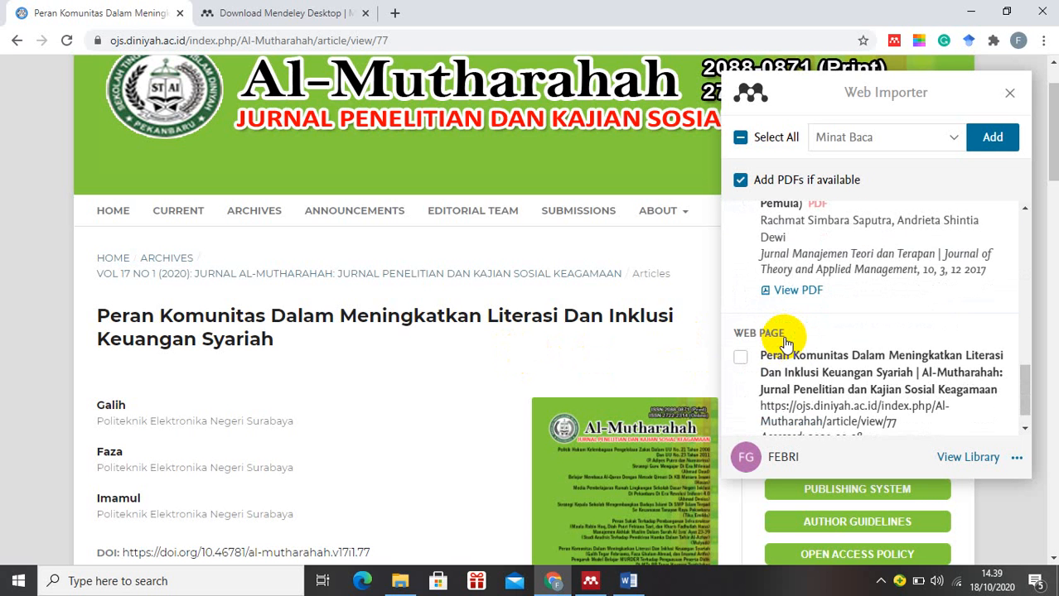
{"action": "scroll", "coordinate": [786, 342], "scroll_direction": "down", "scroll_amount": 1}
{"action": "scroll", "coordinate": [783, 338], "scroll_direction": "up", "scroll_amount": 4}
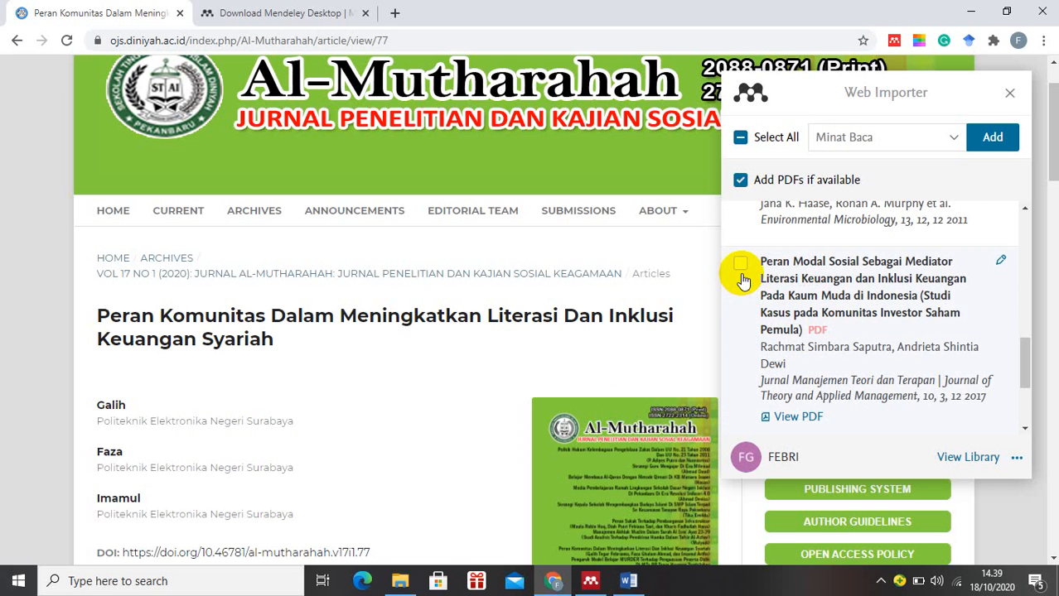
Step: Add only the selected journal article "Peran Komunitas Dalam Meningkatkan Literasi Dan Inklusi Keuangan Syariah" with its PDF to the Minat Baca folder
{"action": "scroll", "coordinate": [742, 281], "scroll_direction": "up", "scroll_amount": 3}
{"action": "scroll", "coordinate": [806, 319], "scroll_direction": "down", "scroll_amount": 1}
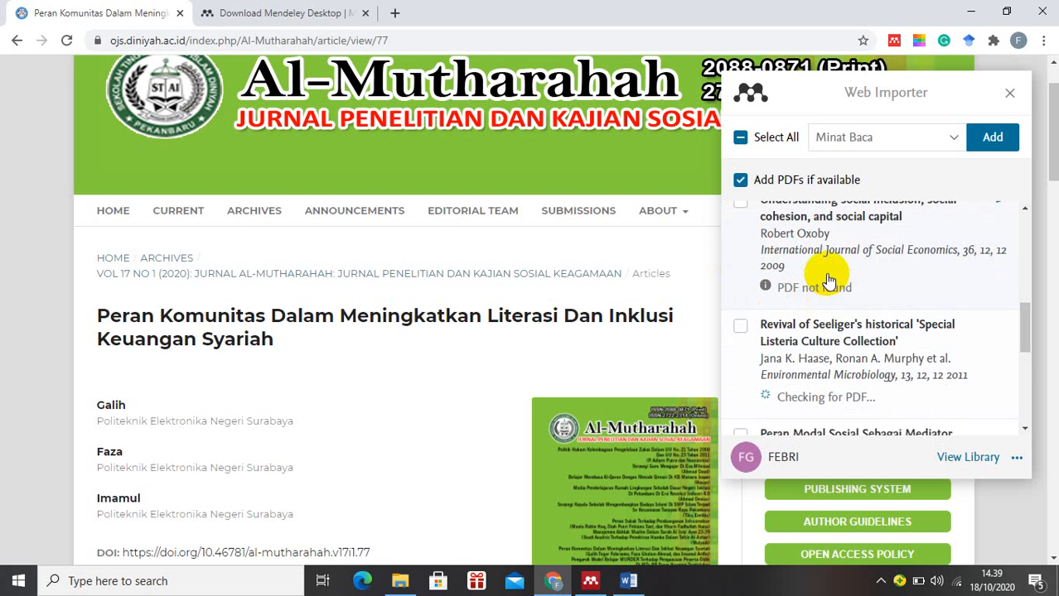
{"action": "scroll", "coordinate": [828, 280], "scroll_direction": "up", "scroll_amount": 3}
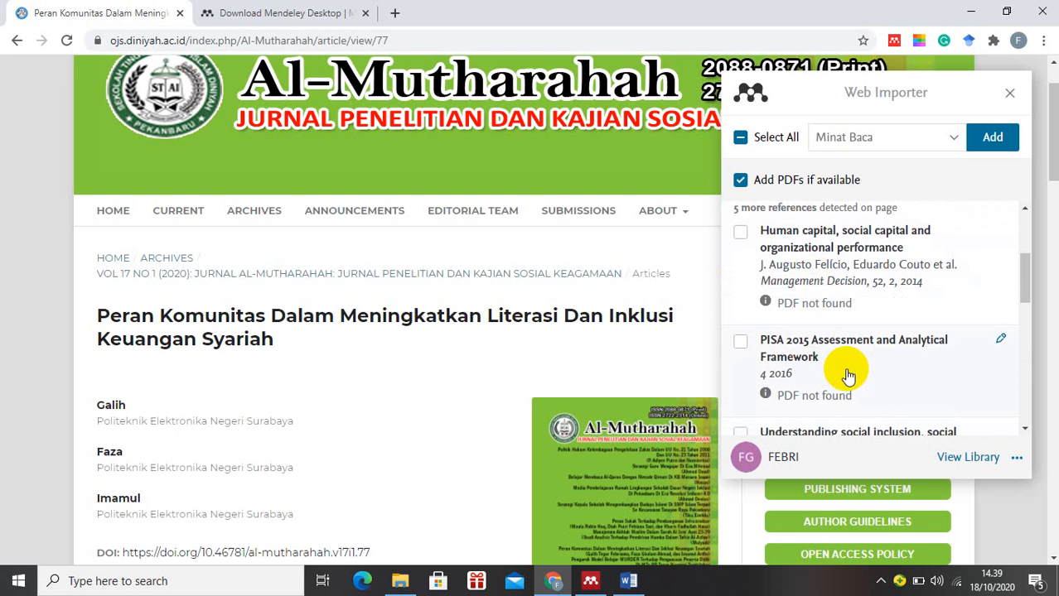
{"action": "scroll", "coordinate": [808, 307], "scroll_direction": "up", "scroll_amount": 2}
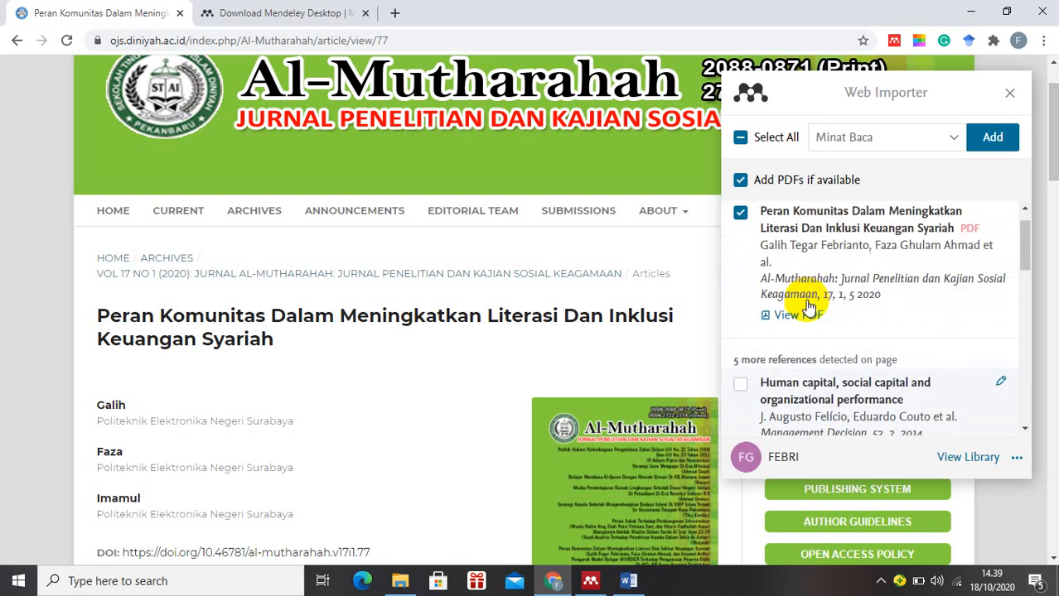
{"action": "scroll", "coordinate": [808, 306], "scroll_direction": "up", "scroll_amount": 1}
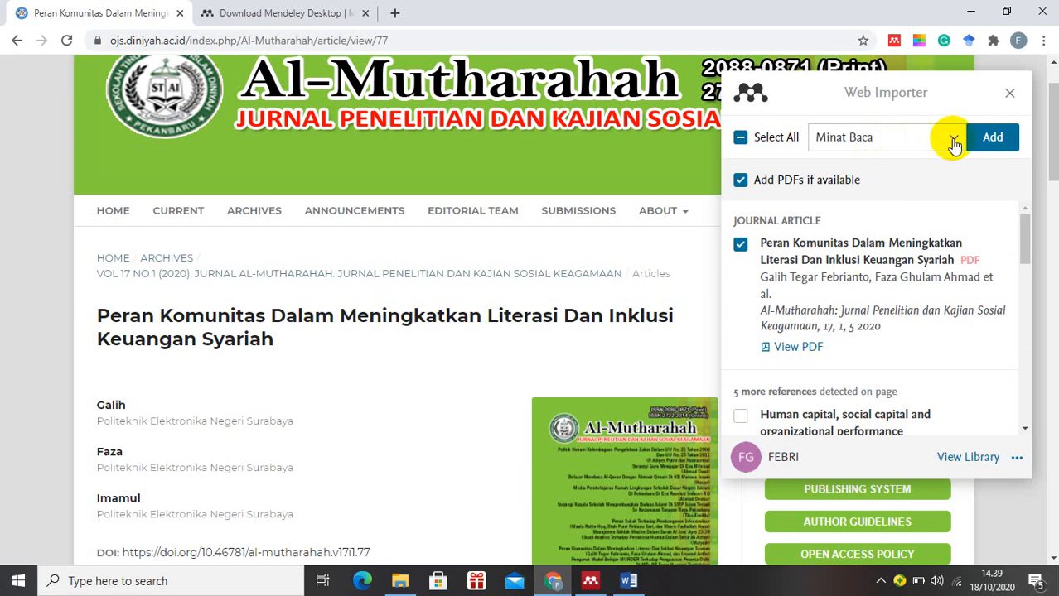
{"action": "left_click", "coordinate": [991, 138]}
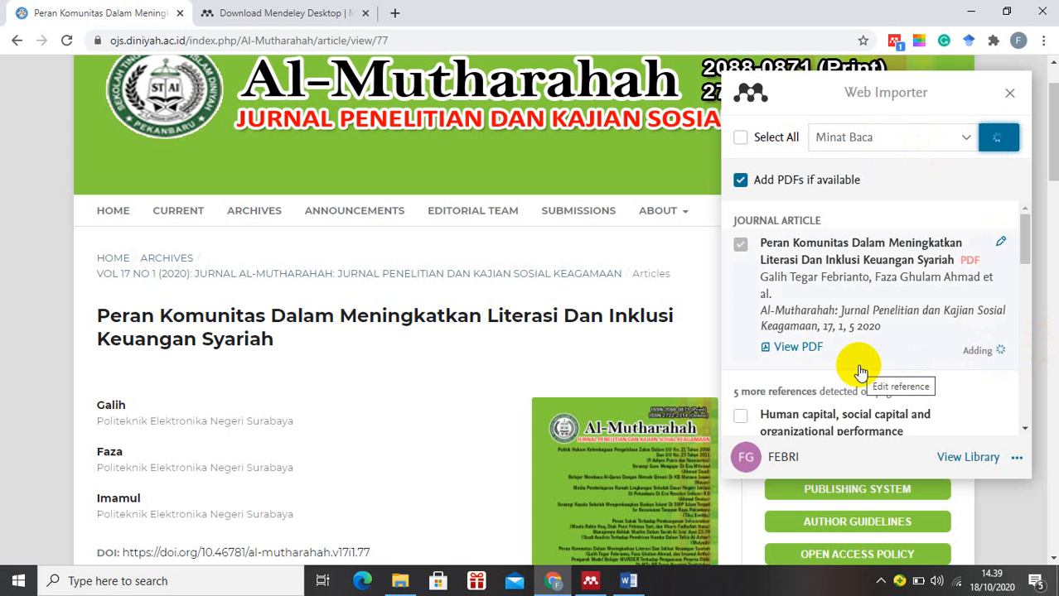
Step: Examine the other references detected on the page and their PDF availability while the article is being added, and close the Web Importer
{"action": "scroll", "coordinate": [861, 372], "scroll_direction": "down", "scroll_amount": 8}
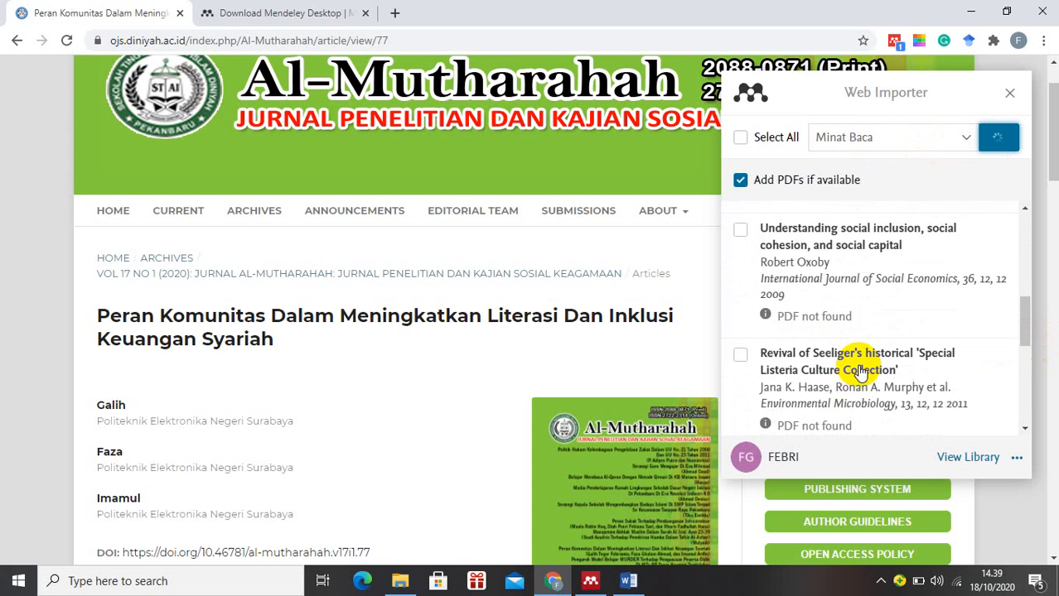
{"action": "scroll", "coordinate": [857, 371], "scroll_direction": "down", "scroll_amount": 3}
{"action": "scroll", "coordinate": [845, 281], "scroll_direction": "up", "scroll_amount": 5}
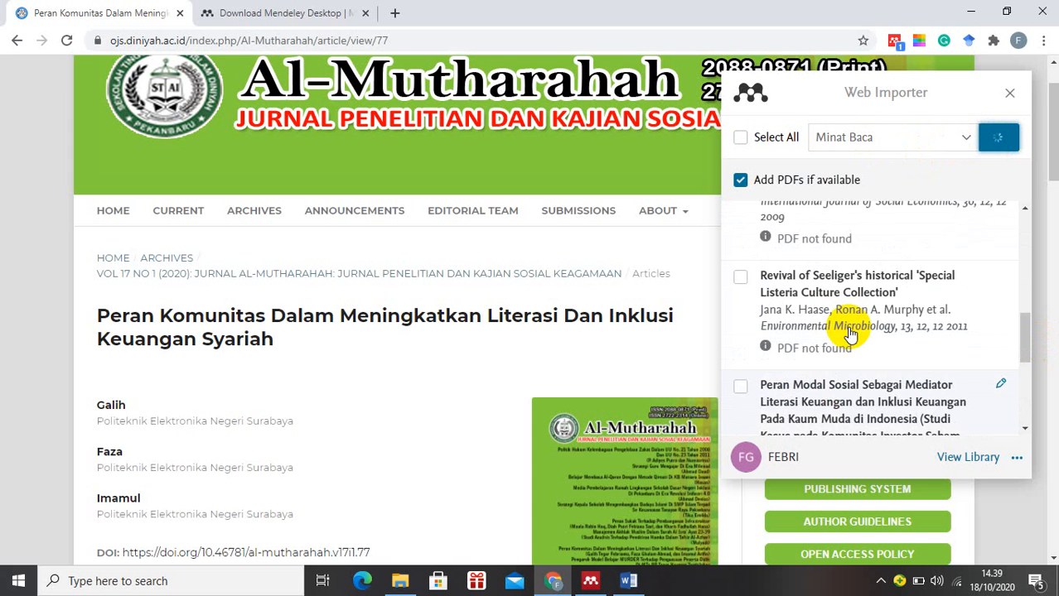
{"action": "scroll", "coordinate": [745, 335], "scroll_direction": "down", "scroll_amount": 3}
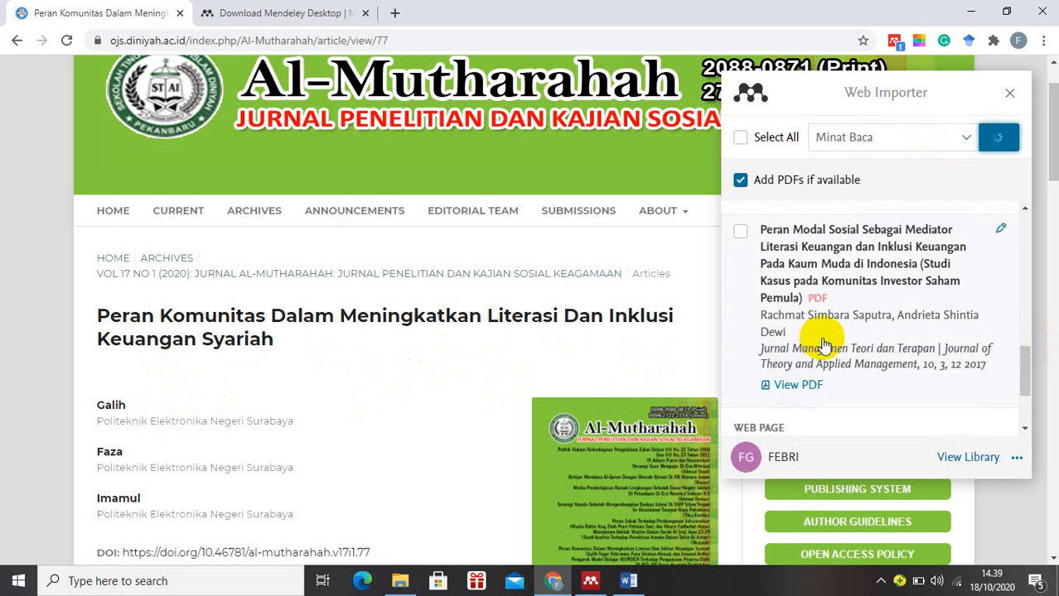
{"action": "scroll", "coordinate": [859, 354], "scroll_direction": "up", "scroll_amount": 1}
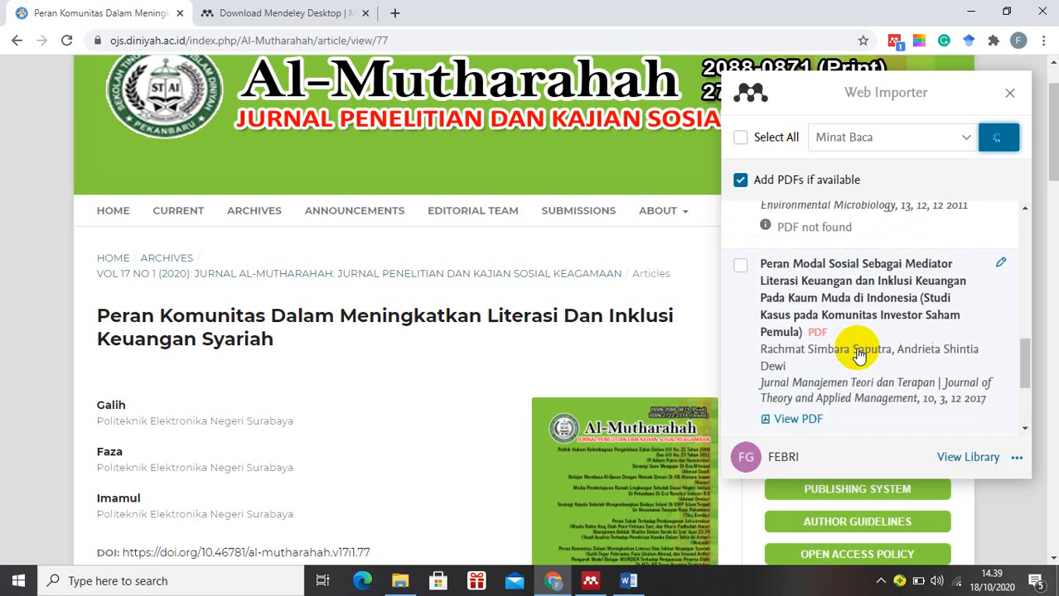
{"action": "scroll", "coordinate": [859, 354], "scroll_direction": "up", "scroll_amount": 1}
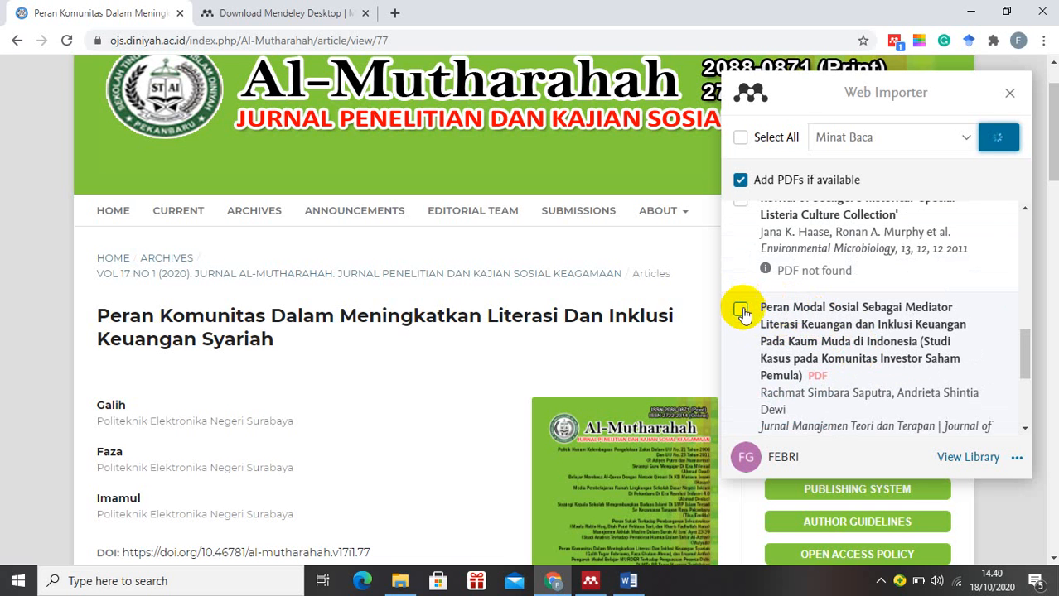
{"action": "scroll", "coordinate": [754, 304], "scroll_direction": "down", "scroll_amount": 2}
{"action": "scroll", "coordinate": [797, 325], "scroll_direction": "down", "scroll_amount": 2}
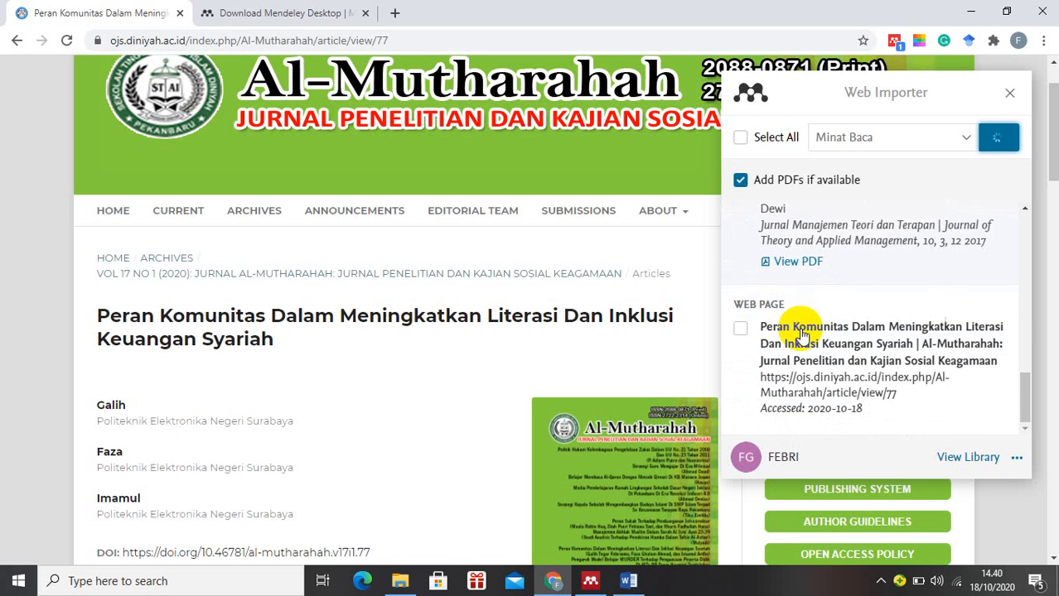
{"action": "scroll", "coordinate": [801, 335], "scroll_direction": "up", "scroll_amount": 2}
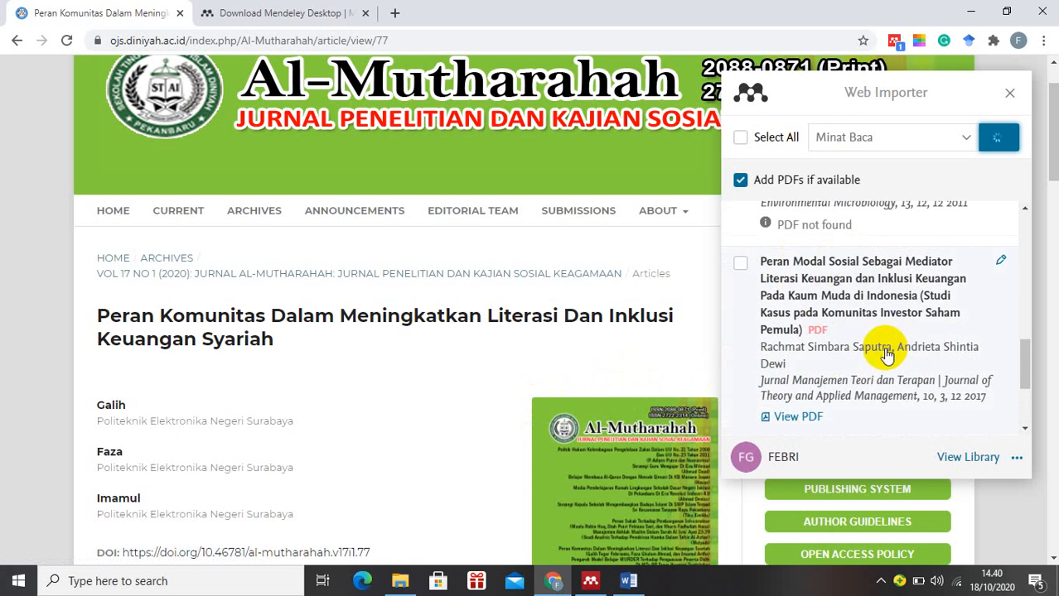
{"action": "scroll", "coordinate": [862, 348], "scroll_direction": "up", "scroll_amount": 3}
{"action": "scroll", "coordinate": [842, 346], "scroll_direction": "up", "scroll_amount": 3}
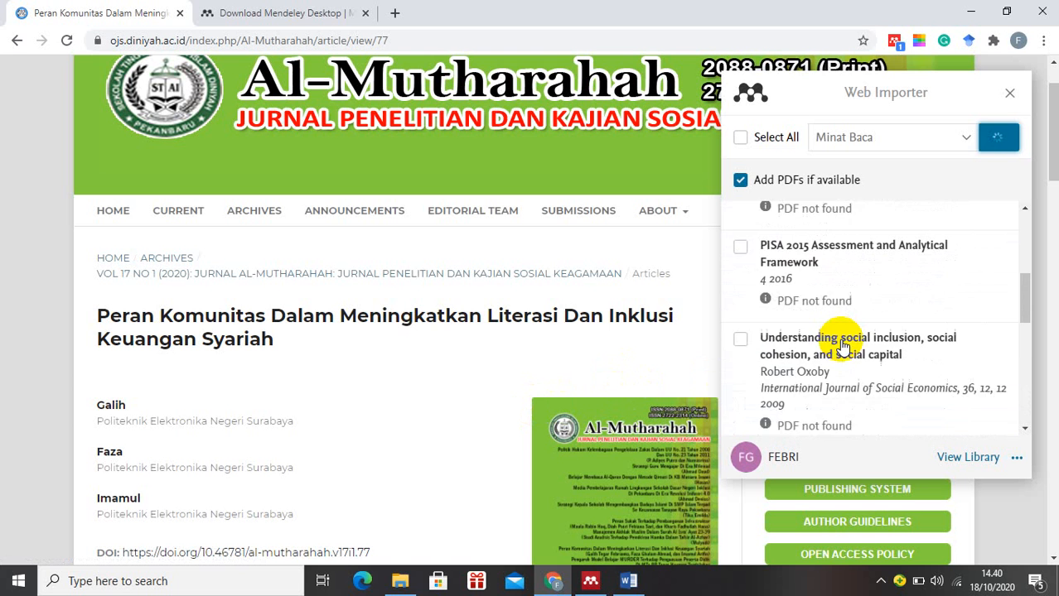
{"action": "scroll", "coordinate": [843, 346], "scroll_direction": "down", "scroll_amount": 3}
{"action": "scroll", "coordinate": [843, 346], "scroll_direction": "down", "scroll_amount": 5}
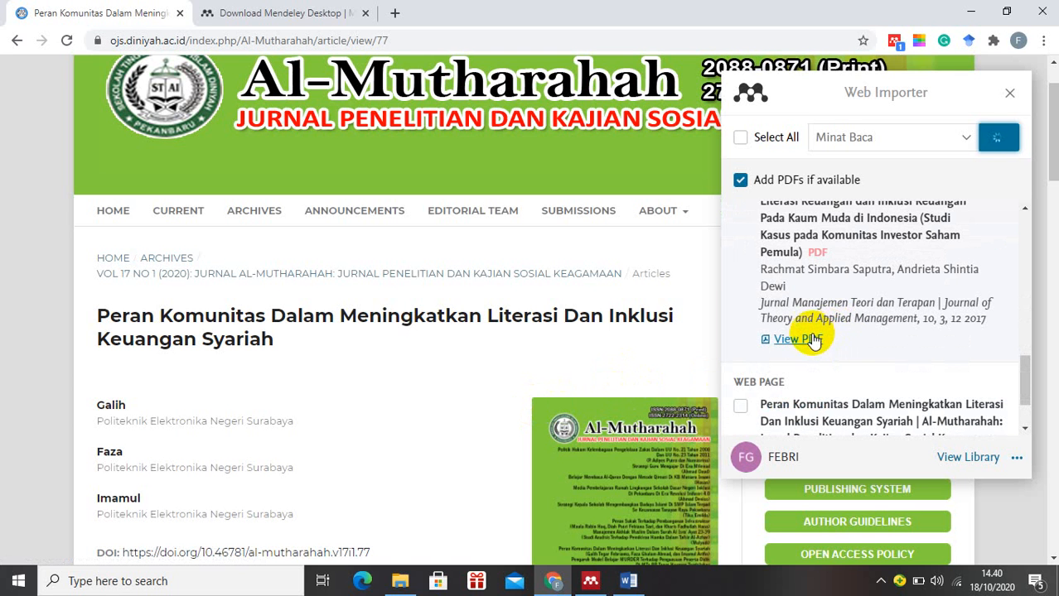
{"action": "scroll", "coordinate": [808, 341], "scroll_direction": "up", "scroll_amount": 10}
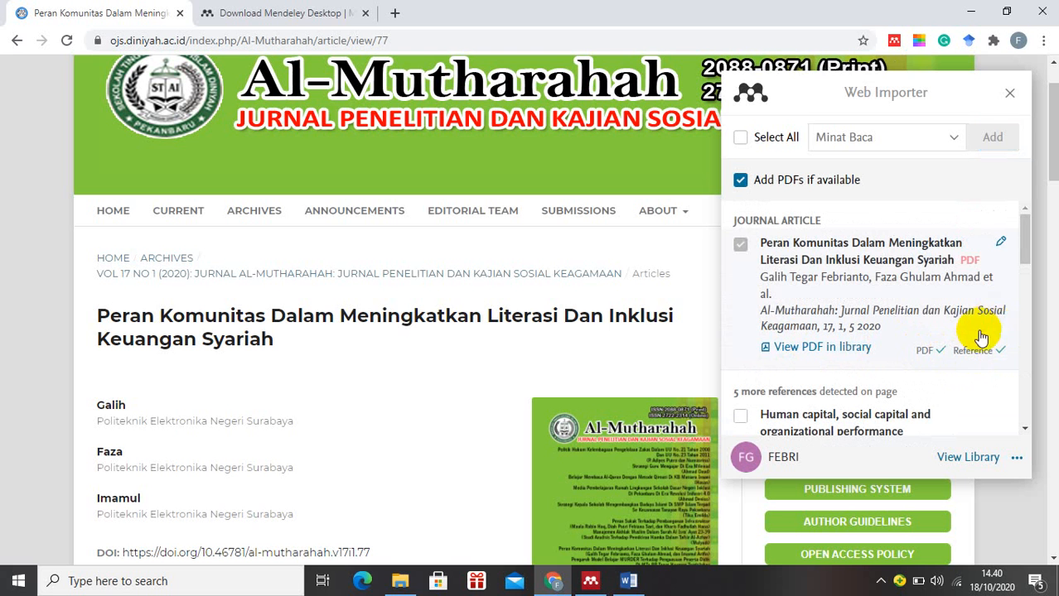
{"action": "left_click", "coordinate": [1009, 97]}
Step: Switch to Mendeley Desktop, open the Minat Baca folder and sync the library
{"action": "mouse_move", "coordinate": [642, 571]}
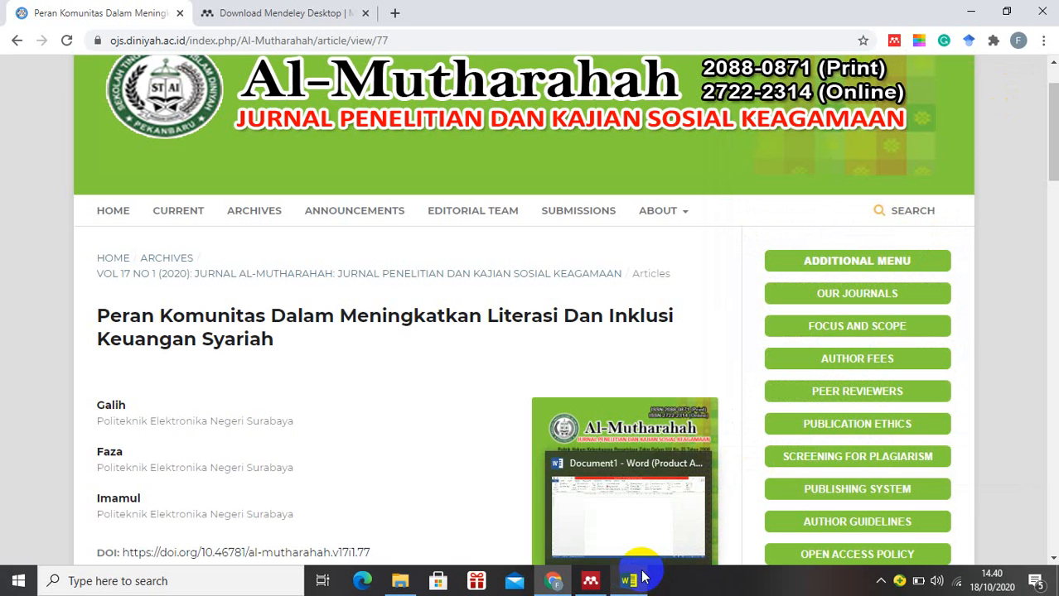
{"action": "left_click", "coordinate": [590, 581]}
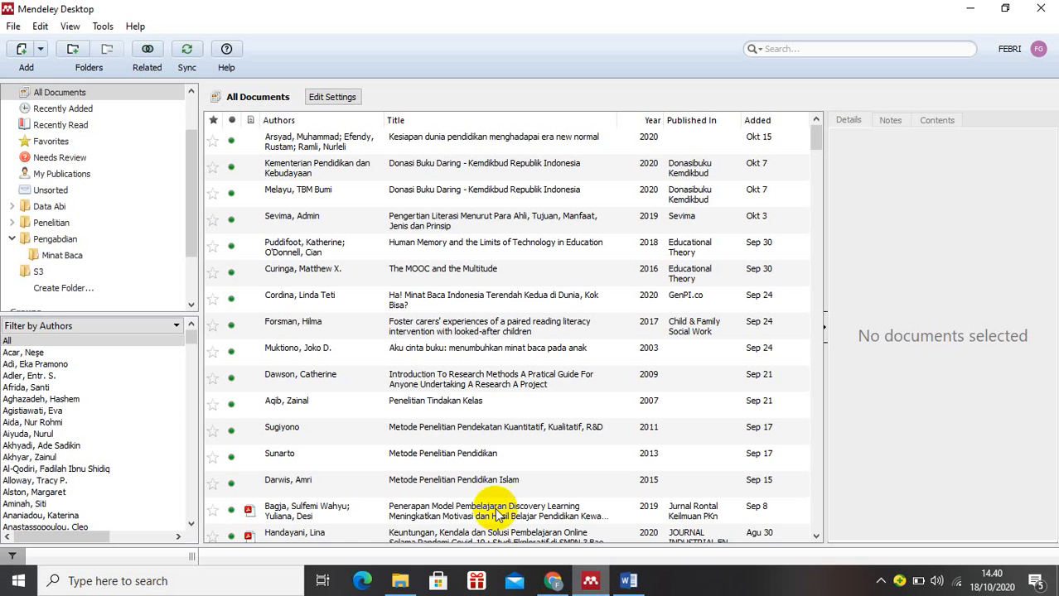
{"action": "left_click", "coordinate": [74, 257]}
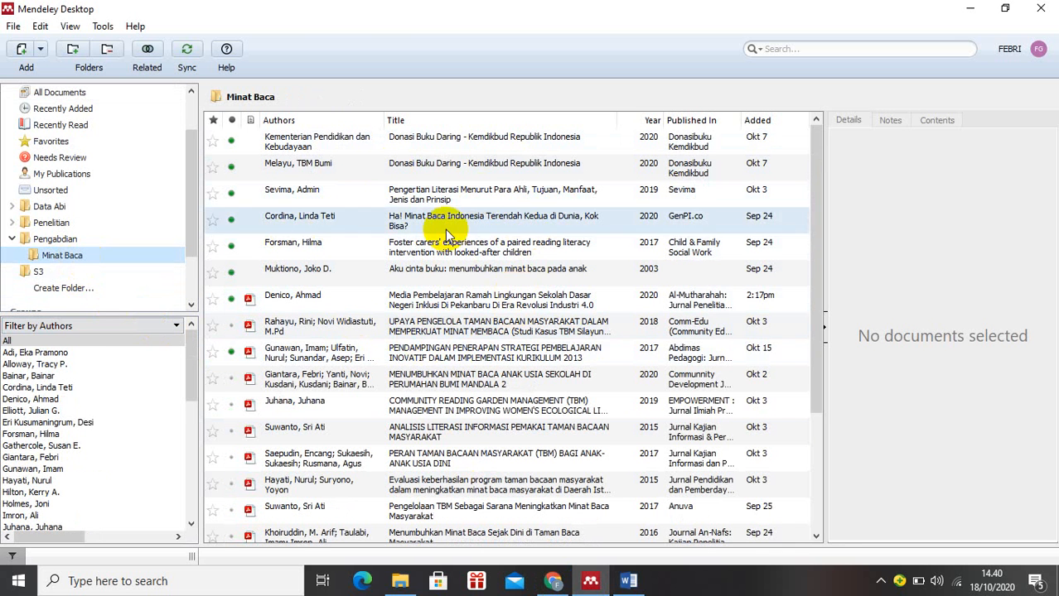
{"action": "left_click", "coordinate": [186, 53]}
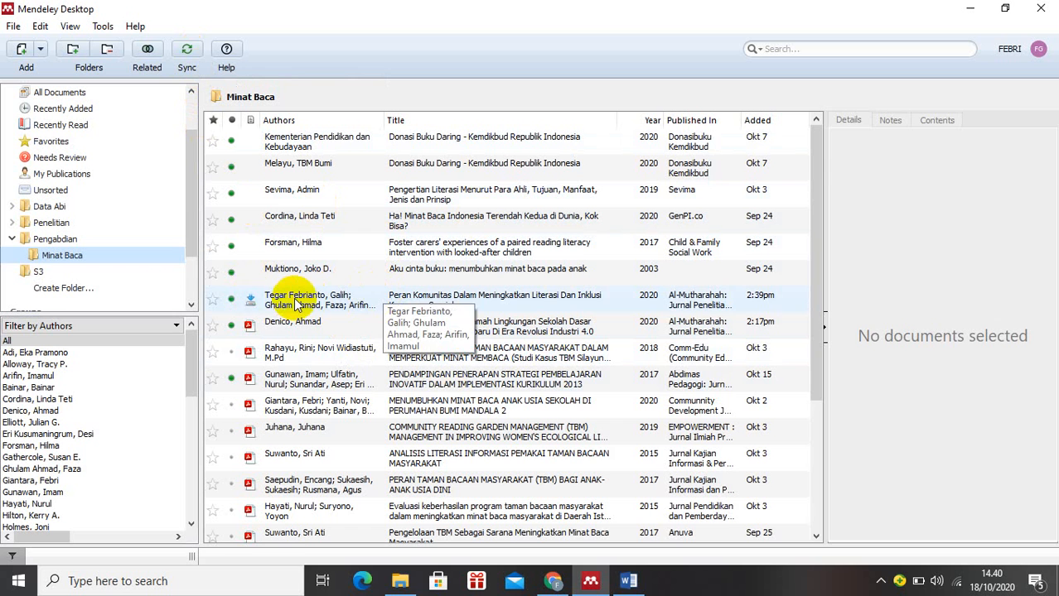
Step: Select the newly imported "Peran Komunitas" article in the Minat Baca folder, download its attached PDF and open it
{"action": "left_click", "coordinate": [257, 302]}
{"action": "scroll", "coordinate": [951, 322], "scroll_direction": "down", "scroll_amount": 2}
{"action": "scroll", "coordinate": [952, 323], "scroll_direction": "down", "scroll_amount": 5}
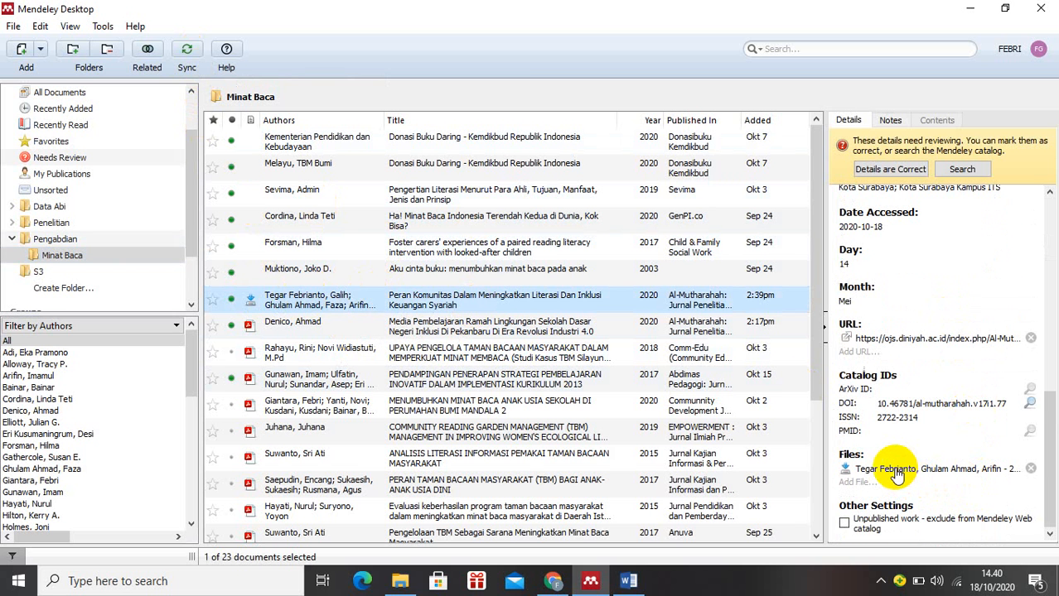
{"action": "left_click", "coordinate": [895, 470]}
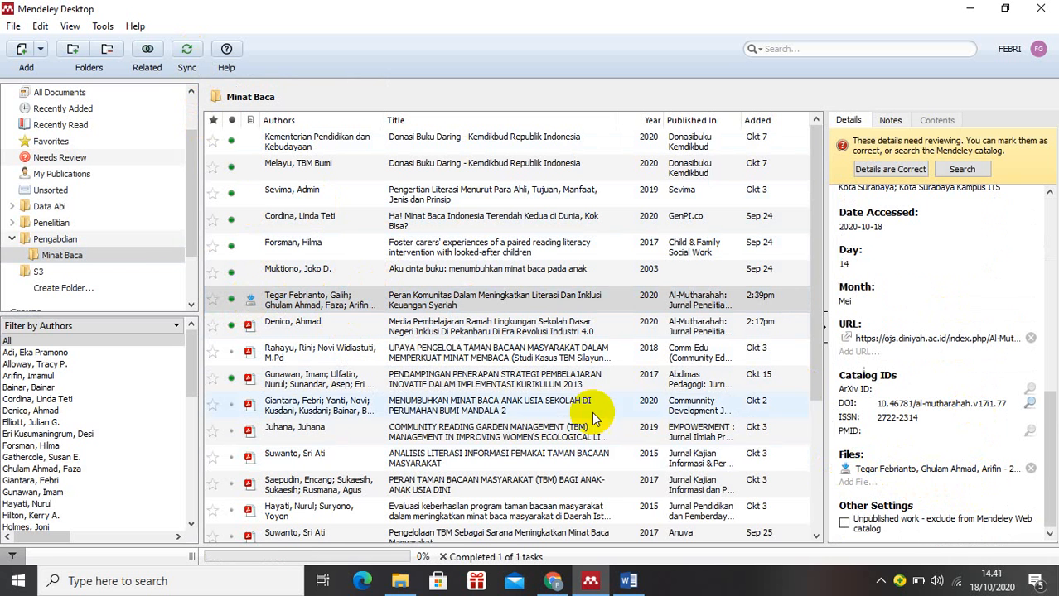
{"action": "left_click", "coordinate": [849, 478]}
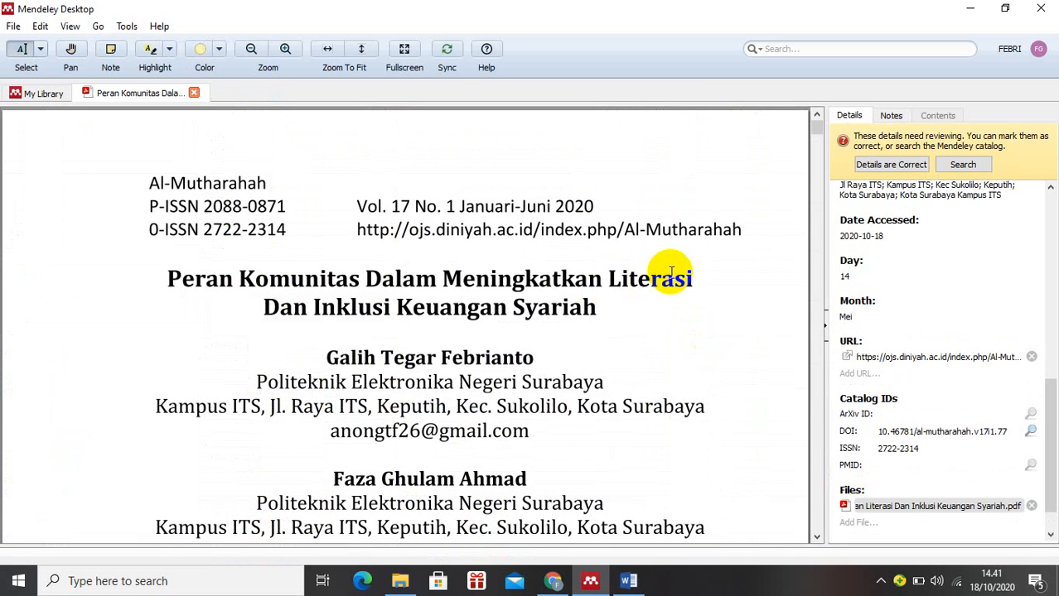
Step: Mark the imported article's details as correct
{"action": "scroll", "coordinate": [964, 279], "scroll_direction": "up", "scroll_amount": 10}
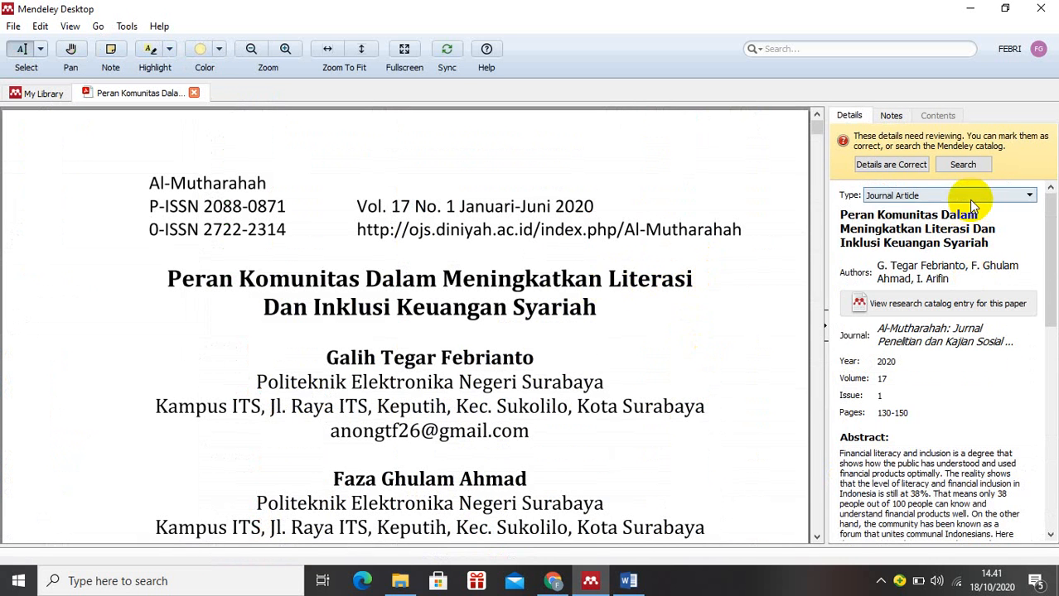
{"action": "left_click", "coordinate": [909, 166]}
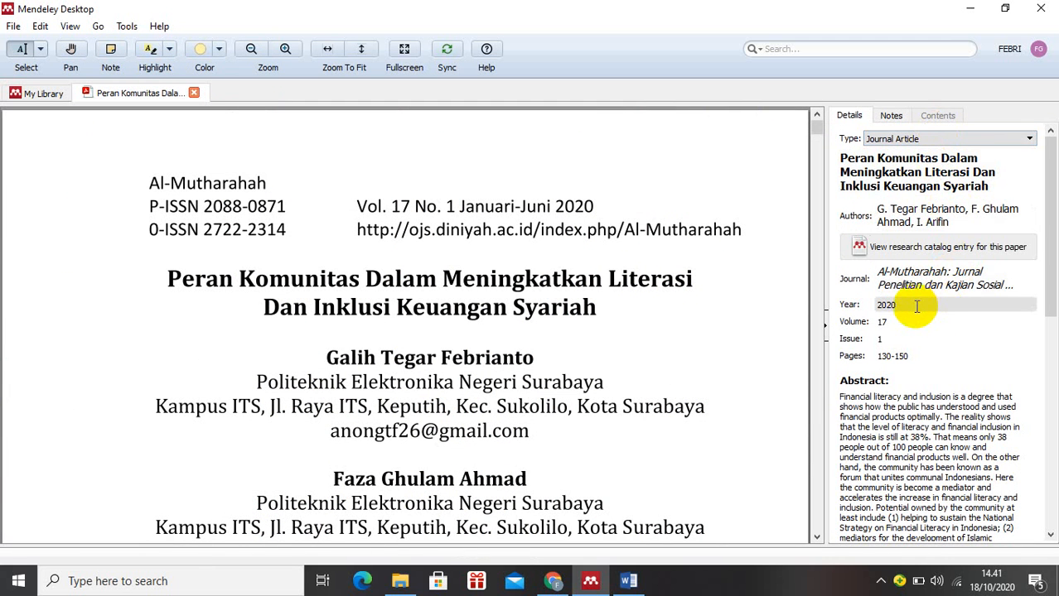
Step: Examine the article's bibliographic details, including title, authors, journal, year, volume, issue, pages, URL, DOI and attached file
{"action": "scroll", "coordinate": [966, 307], "scroll_direction": "down", "scroll_amount": 5}
{"action": "scroll", "coordinate": [916, 307], "scroll_direction": "down", "scroll_amount": 7}
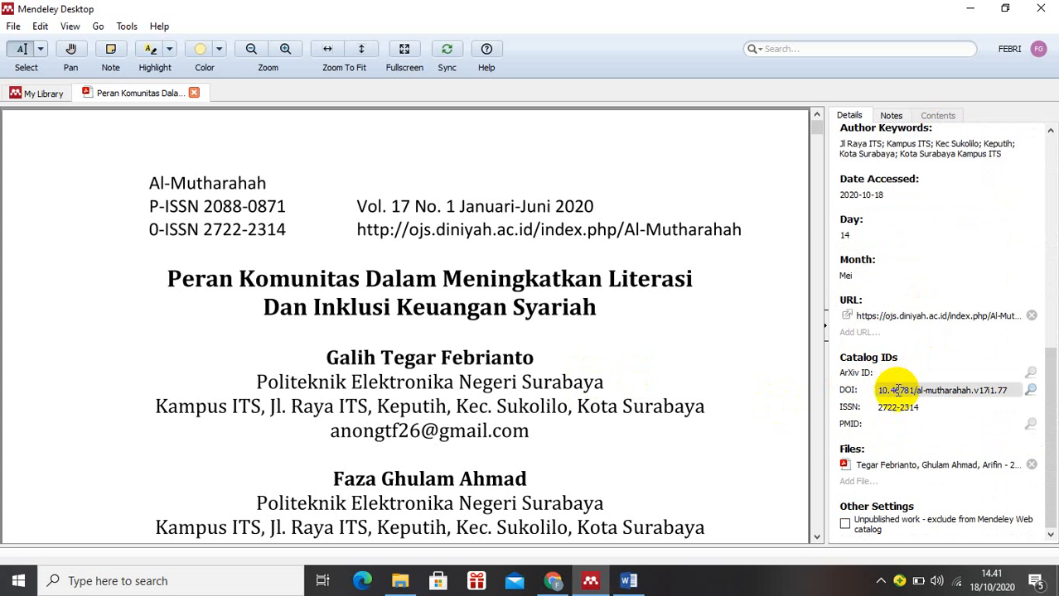
{"action": "scroll", "coordinate": [970, 389], "scroll_direction": "up", "scroll_amount": 10}
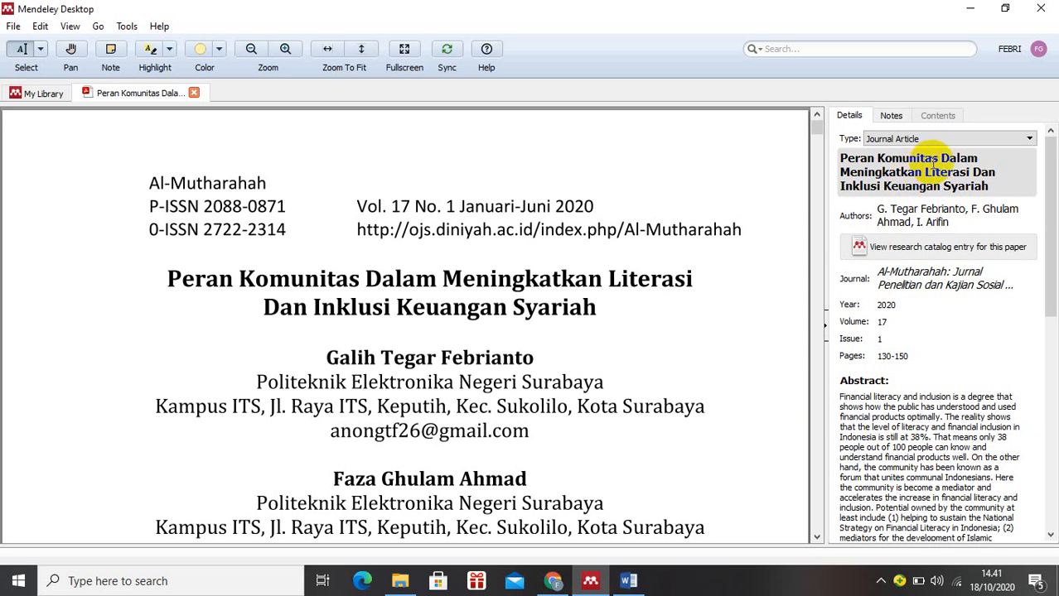
{"action": "scroll", "coordinate": [943, 214], "scroll_direction": "down", "scroll_amount": 10}
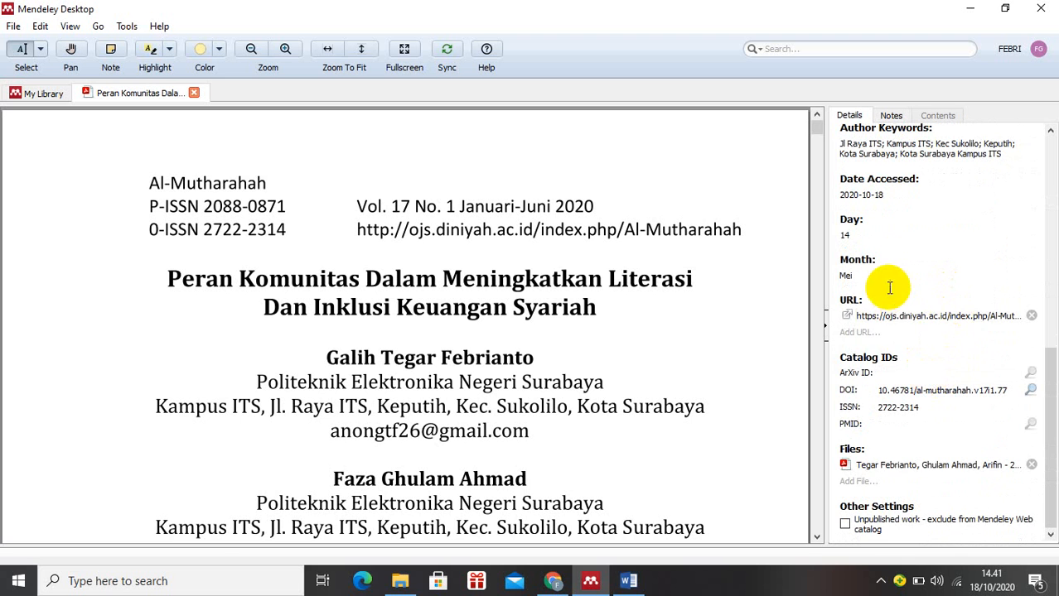
{"action": "scroll", "coordinate": [893, 265], "scroll_direction": "up", "scroll_amount": 4}
{"action": "scroll", "coordinate": [893, 267], "scroll_direction": "up", "scroll_amount": 4}
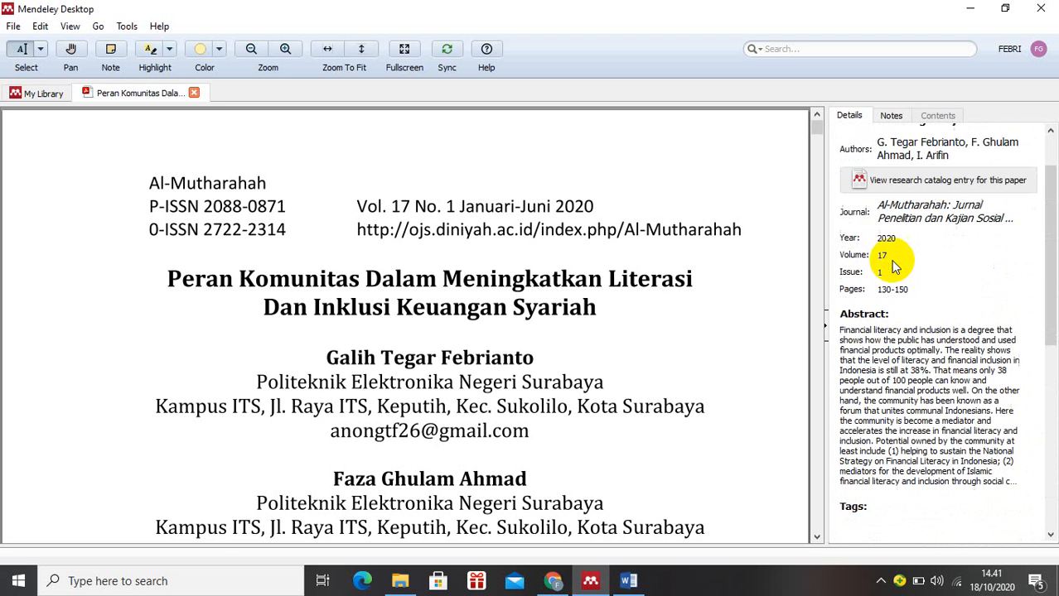
{"action": "scroll", "coordinate": [893, 264], "scroll_direction": "down", "scroll_amount": 8}
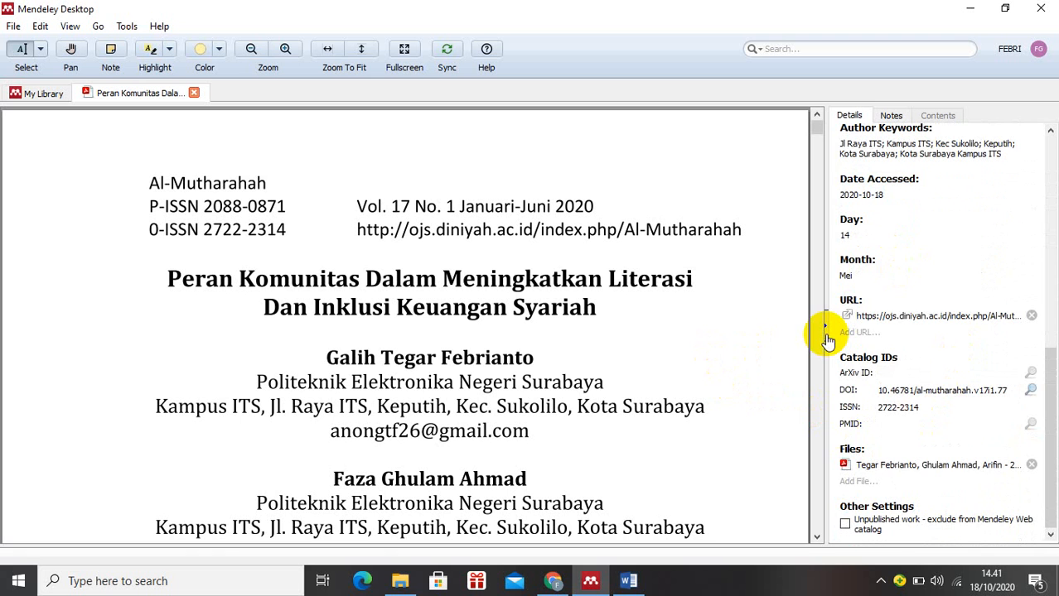
{"action": "scroll", "coordinate": [933, 254], "scroll_direction": "up", "scroll_amount": 10}
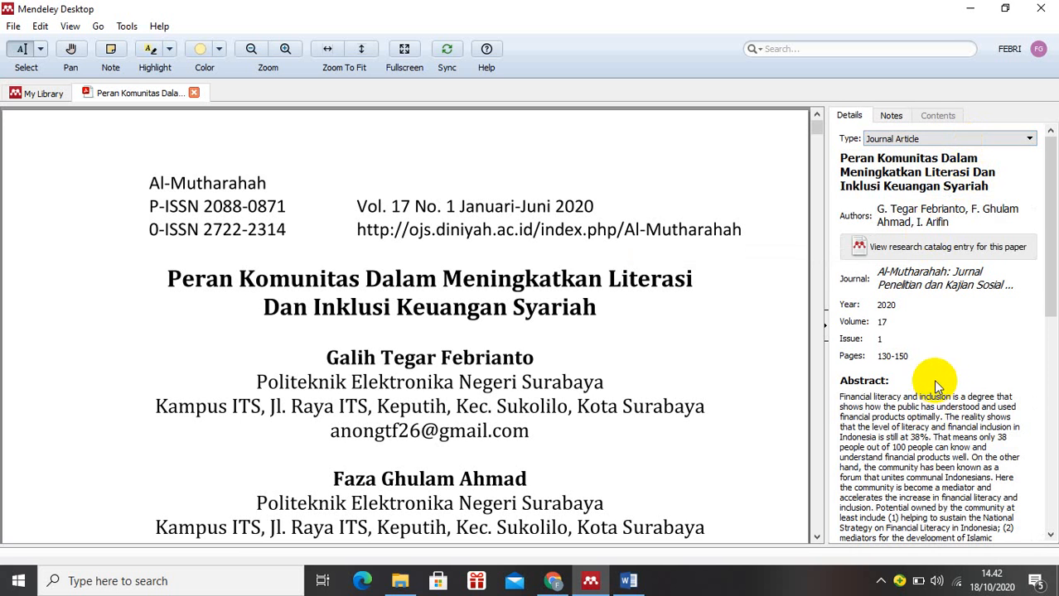
{"action": "scroll", "coordinate": [938, 386], "scroll_direction": "down", "scroll_amount": 3}
{"action": "scroll", "coordinate": [937, 386], "scroll_direction": "down", "scroll_amount": 7}
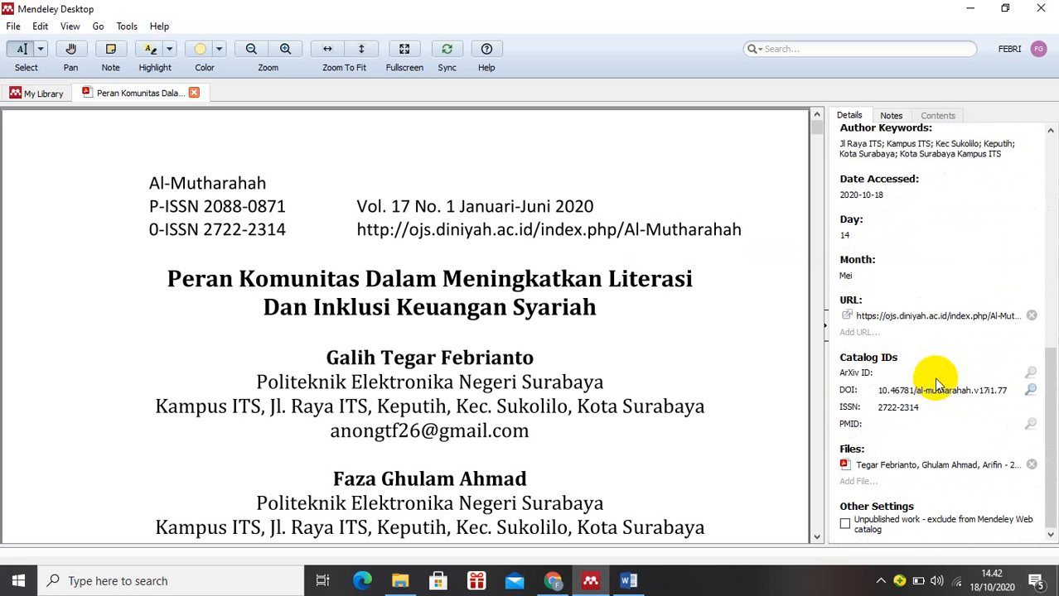
{"action": "left_click", "coordinate": [938, 392]}
Step: Look over the first page of the article's PDF down to the abstract and switch to the blank Word document
{"action": "scroll", "coordinate": [645, 416], "scroll_direction": "down", "scroll_amount": 1}
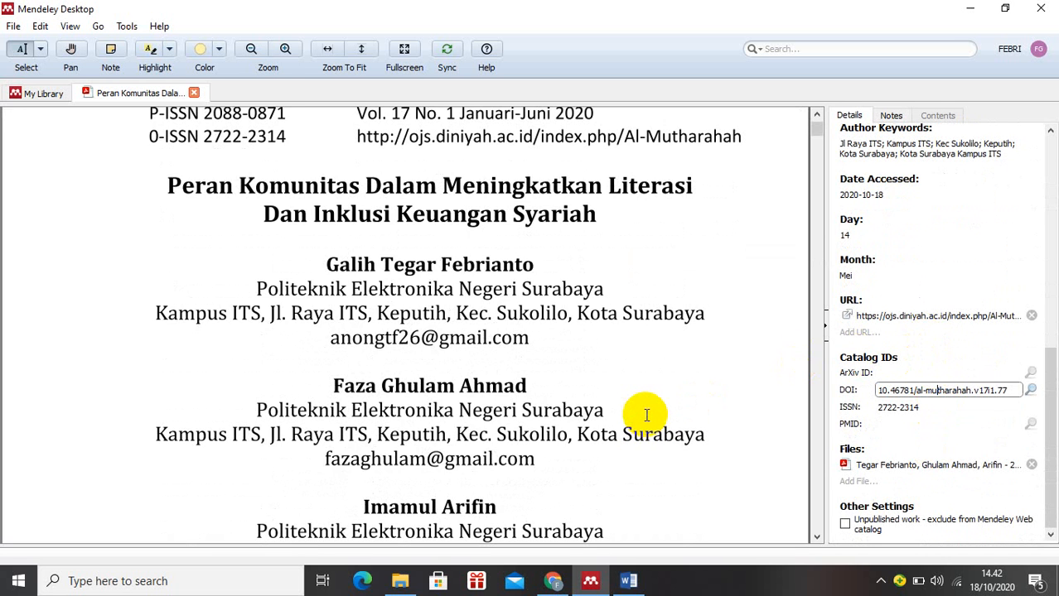
{"action": "scroll", "coordinate": [645, 416], "scroll_direction": "up", "scroll_amount": 1}
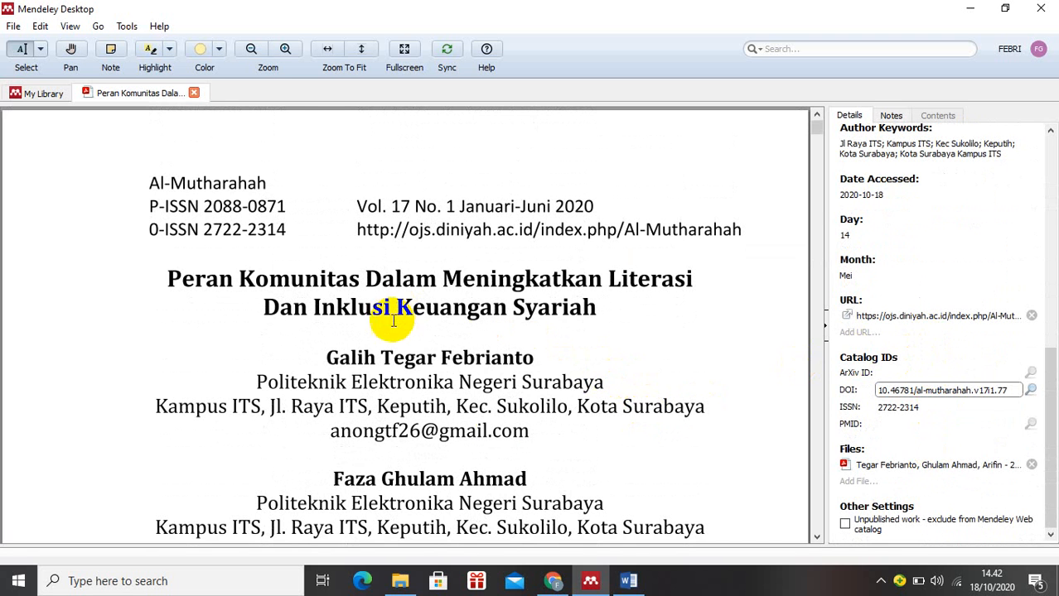
{"action": "scroll", "coordinate": [447, 404], "scroll_direction": "down", "scroll_amount": 5}
{"action": "scroll", "coordinate": [462, 401], "scroll_direction": "down", "scroll_amount": 2}
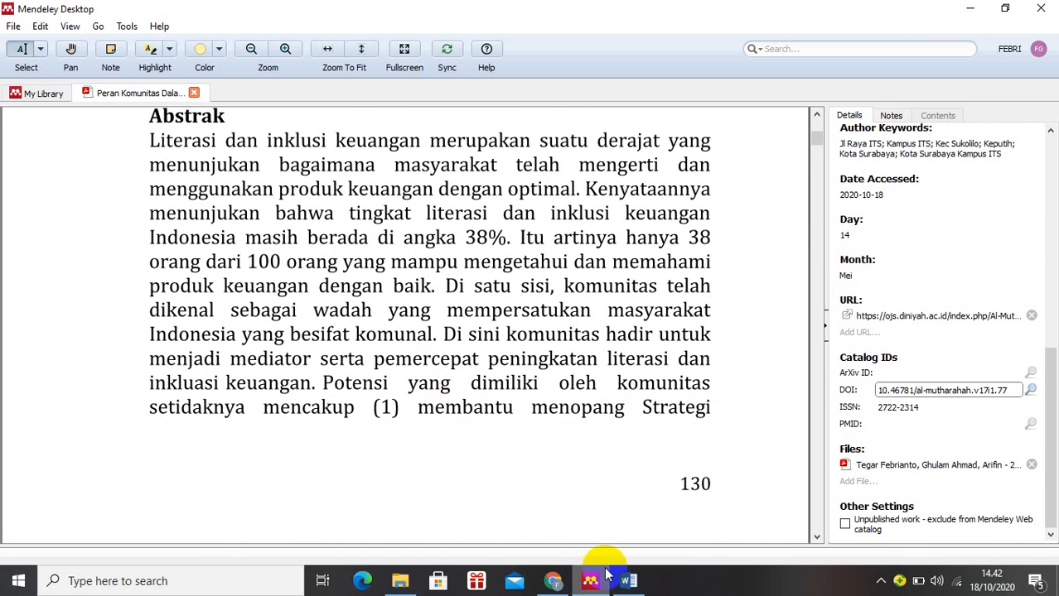
{"action": "left_click", "coordinate": [629, 581]}
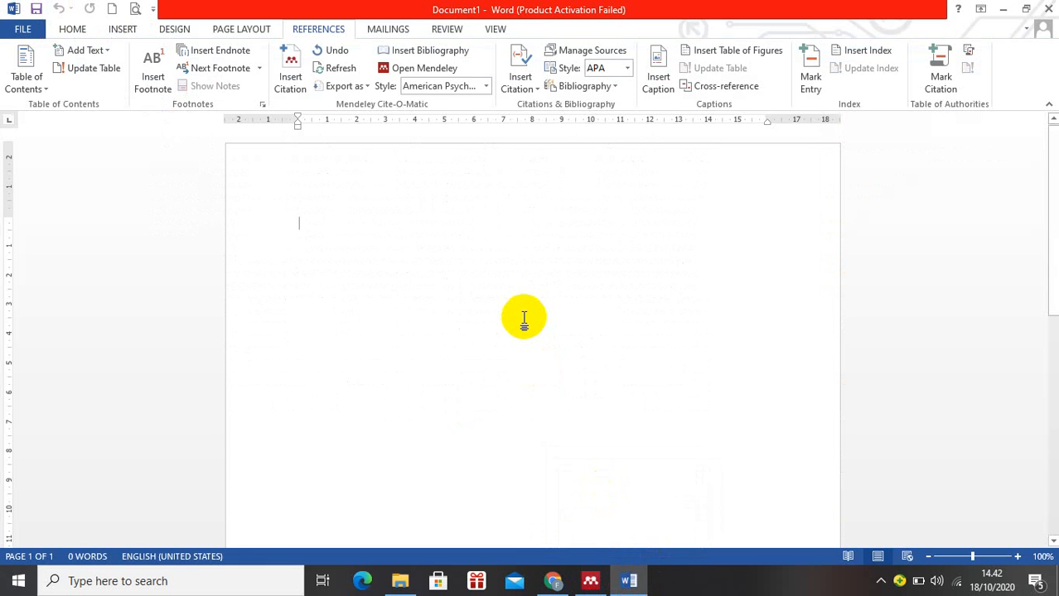
Step: Write "Keuangan" on the first line of the blank document
{"action": "type", "text": "Keuangan"}
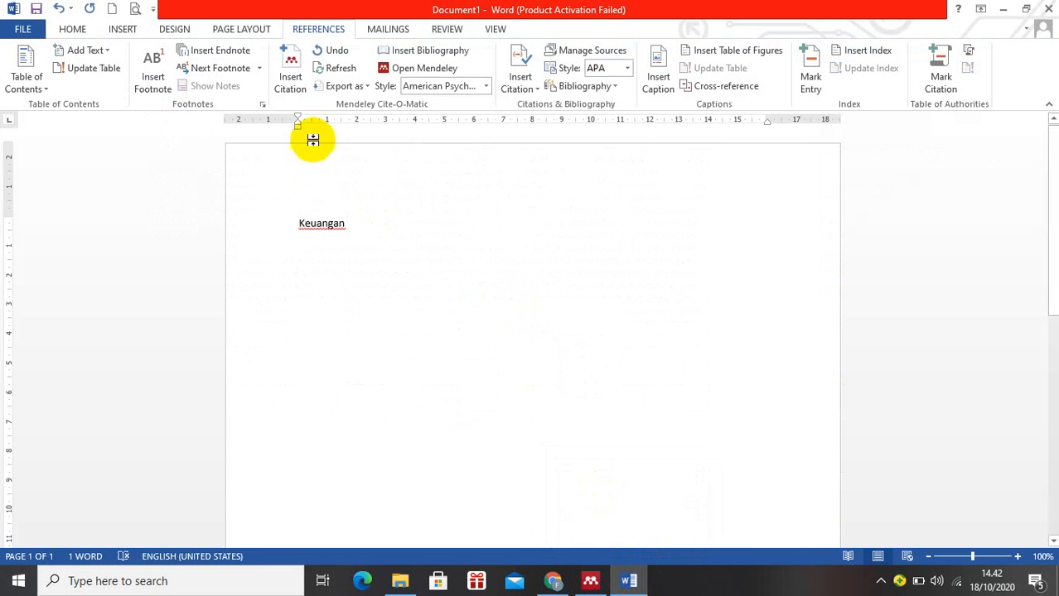
{"action": "left_click", "coordinate": [295, 91]}
{"action": "type", "text": "te"}
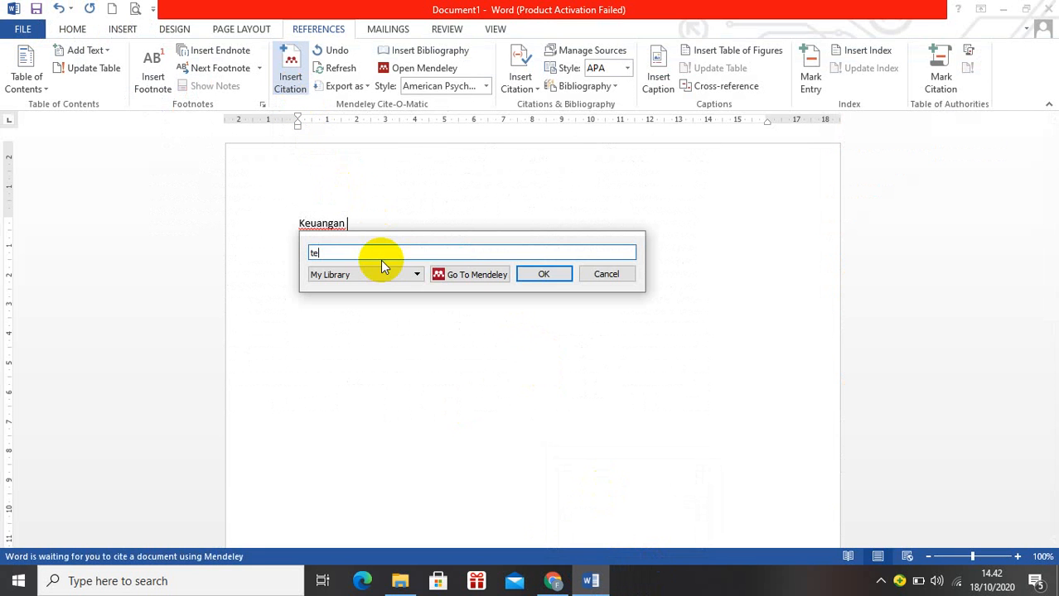
{"action": "type", "text": "gar"}
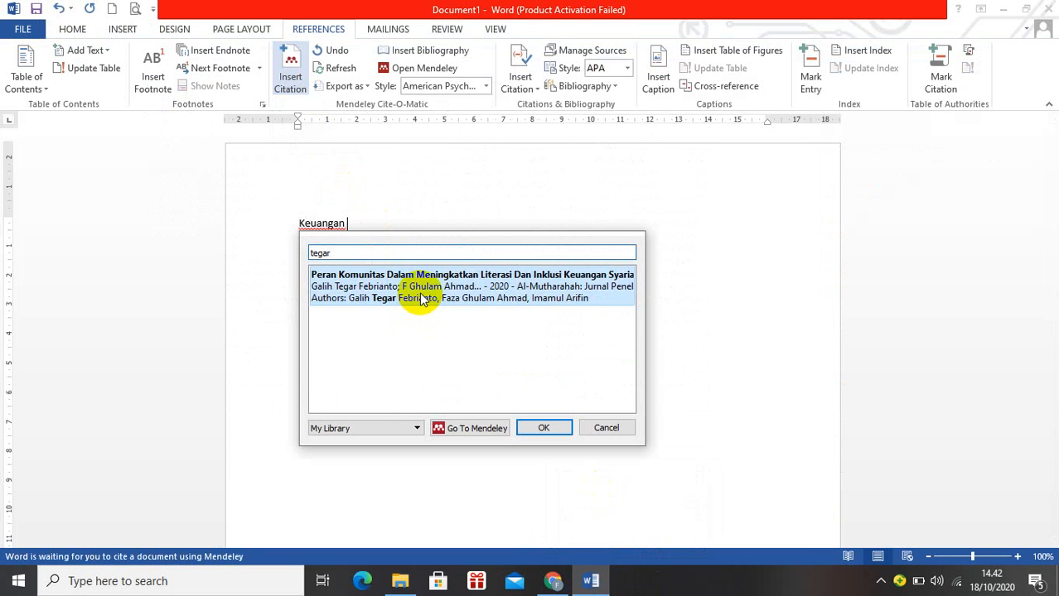
{"action": "left_click", "coordinate": [602, 428]}
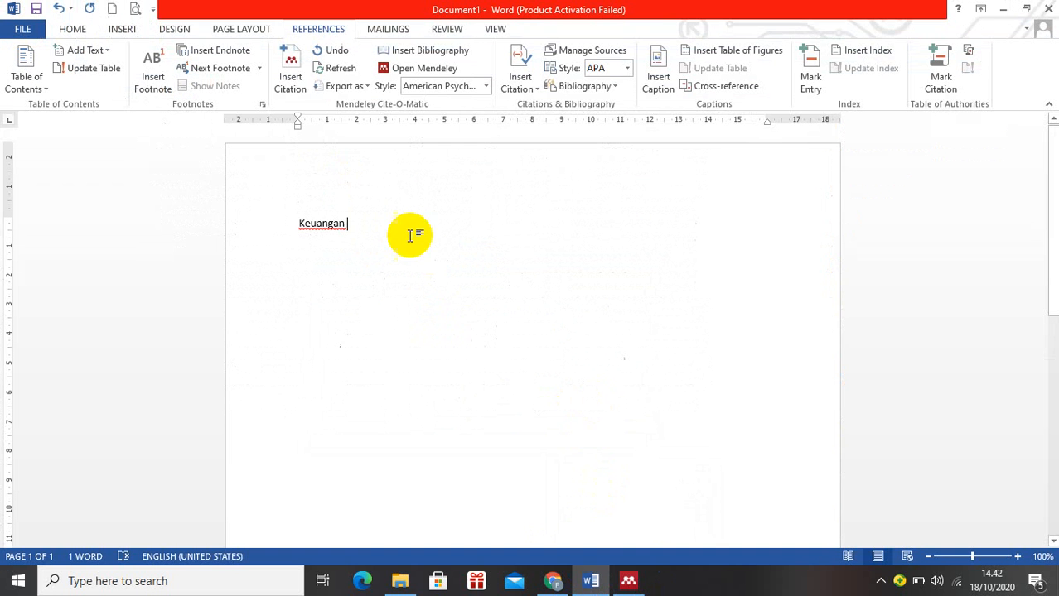
Step: Insert a Mendeley citation for the "Peran Komunitas" article after "Keuangan", finding it by the author's name
{"action": "left_click", "coordinate": [291, 83]}
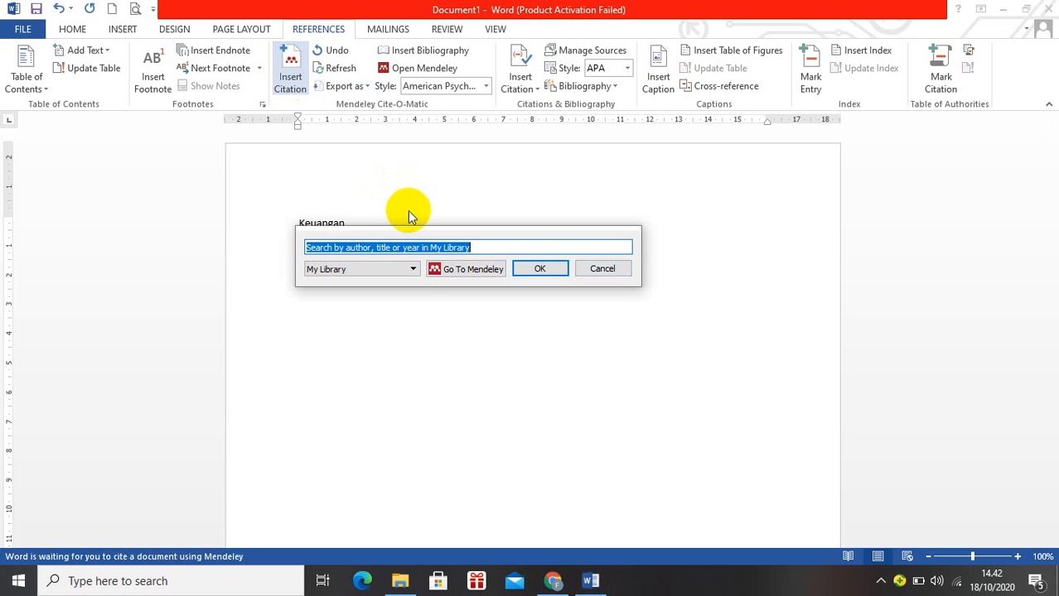
{"action": "type", "text": "teag"}
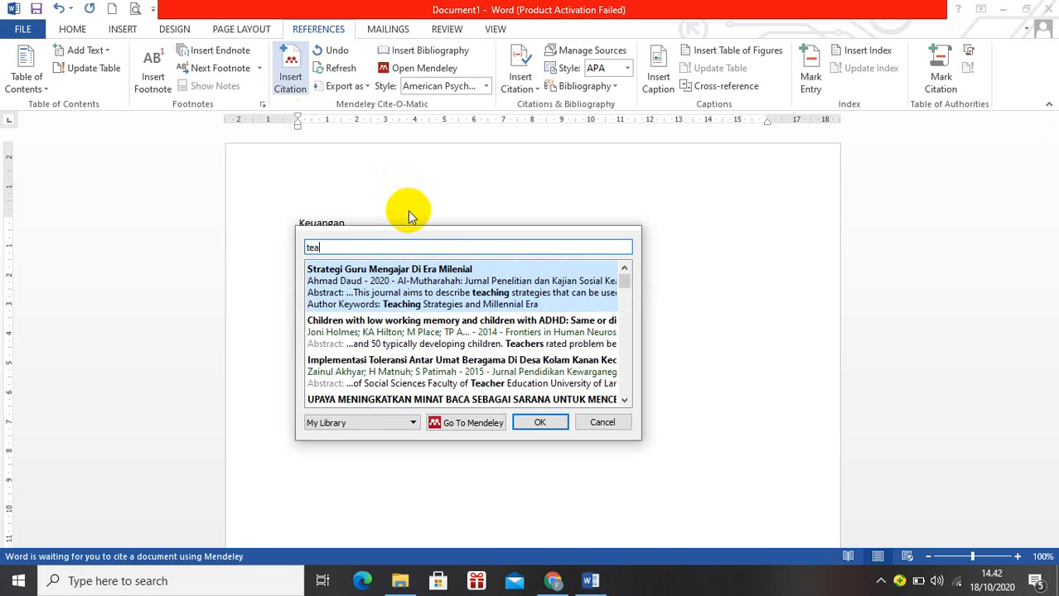
{"action": "key", "text": "BackSpace"}
{"action": "key", "text": "BackSpace"}
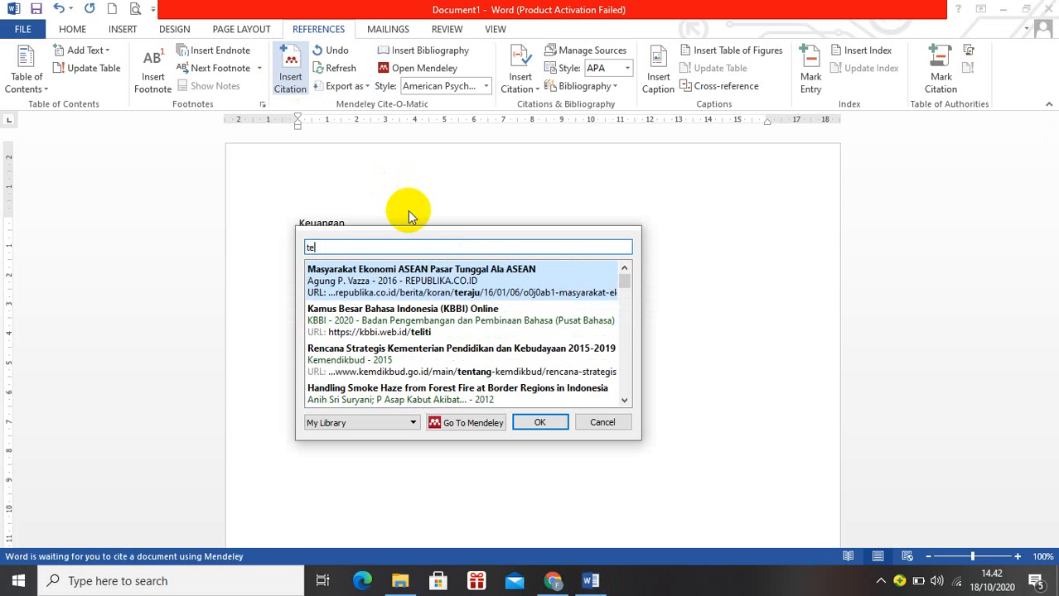
{"action": "type", "text": "gar"}
{"action": "left_click", "coordinate": [445, 272]}
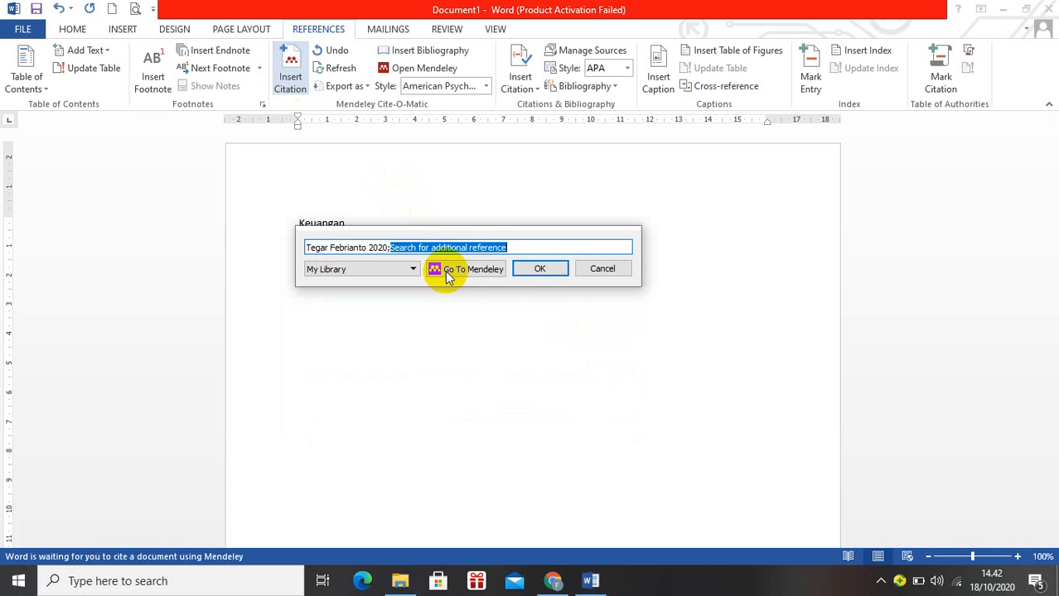
{"action": "left_click", "coordinate": [538, 270]}
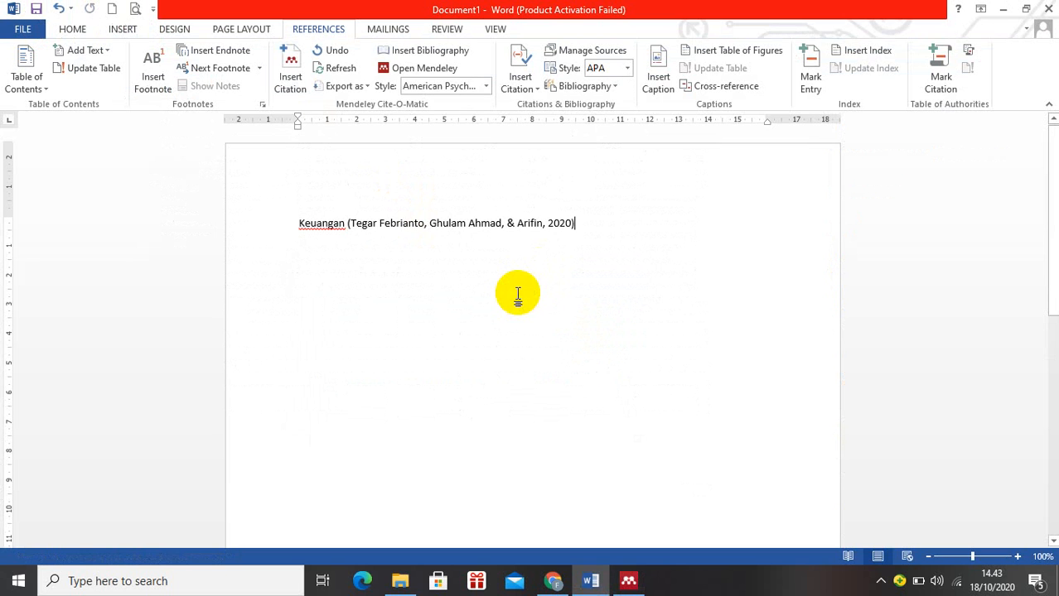
Step: Add a centred "Daftar Pustaka" heading below the cited line and insert the Mendeley bibliography under it
{"action": "key", "text": "Return"}
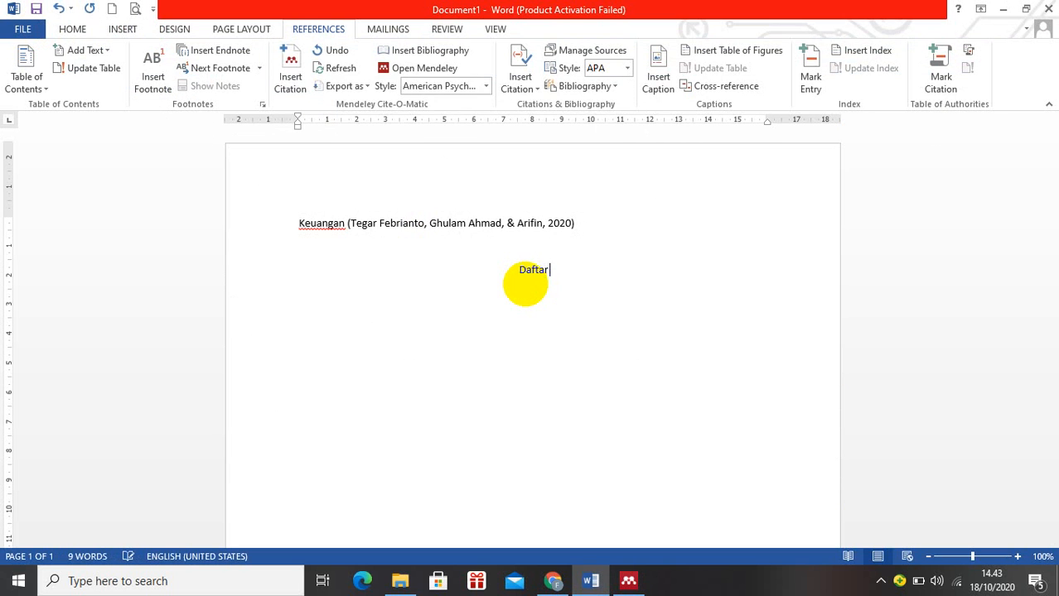
{"action": "type", "text": "Daftar Pustaka"}
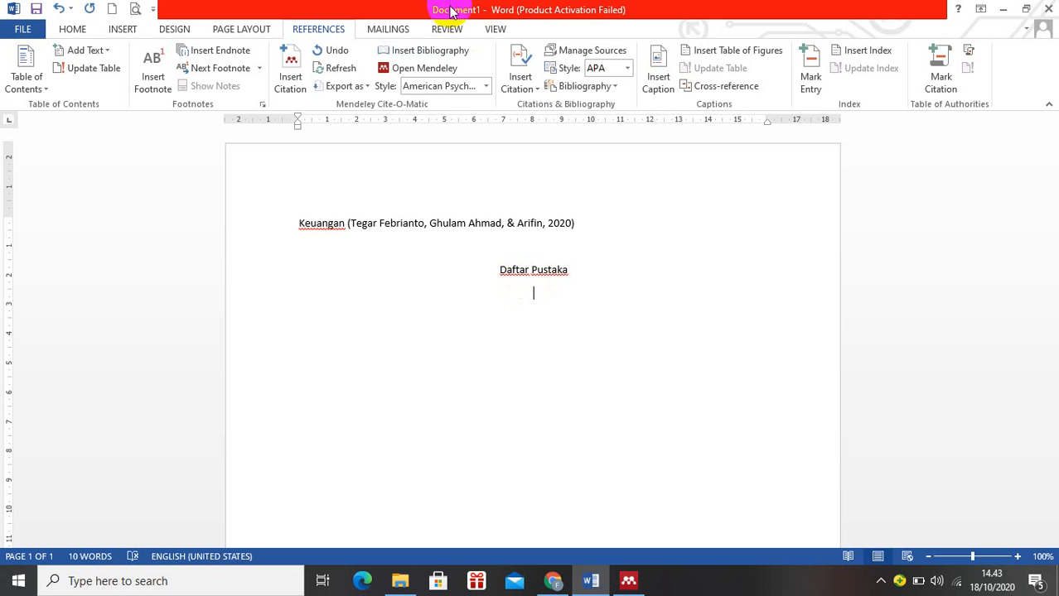
{"action": "left_click", "coordinate": [447, 54]}
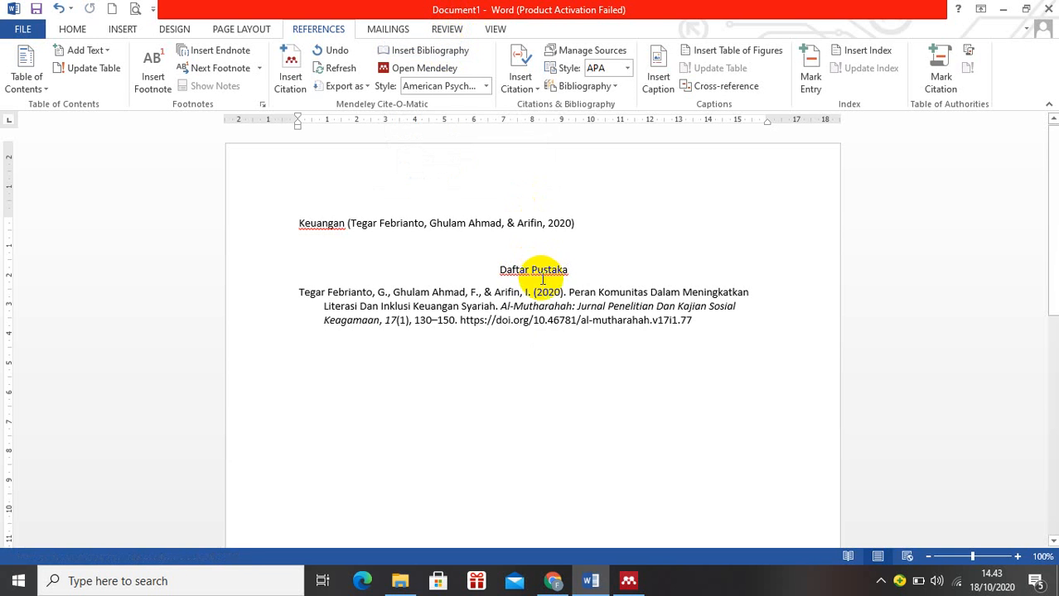
Step: Justify the bibliography entry under the "Daftar Pustaka" heading
{"action": "left_click", "coordinate": [524, 307]}
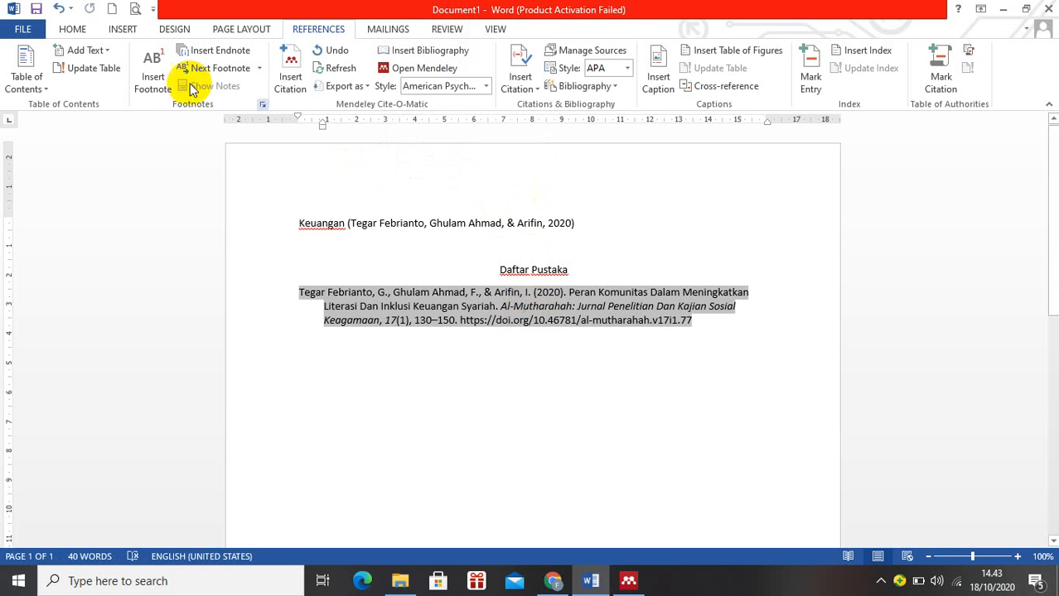
{"action": "left_click", "coordinate": [68, 30]}
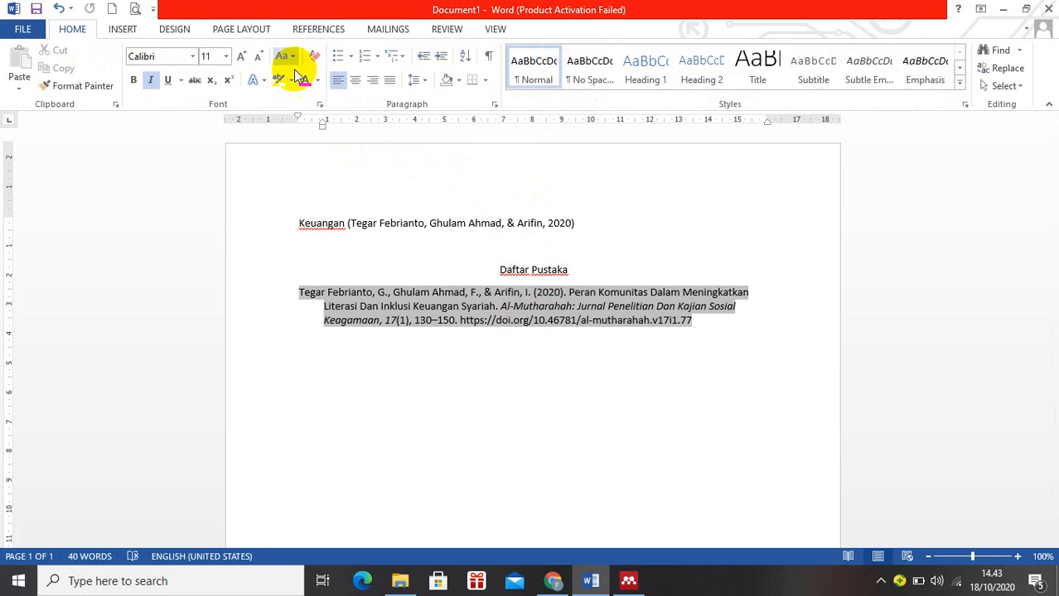
{"action": "left_click", "coordinate": [387, 83]}
{"action": "left_click", "coordinate": [581, 379]}
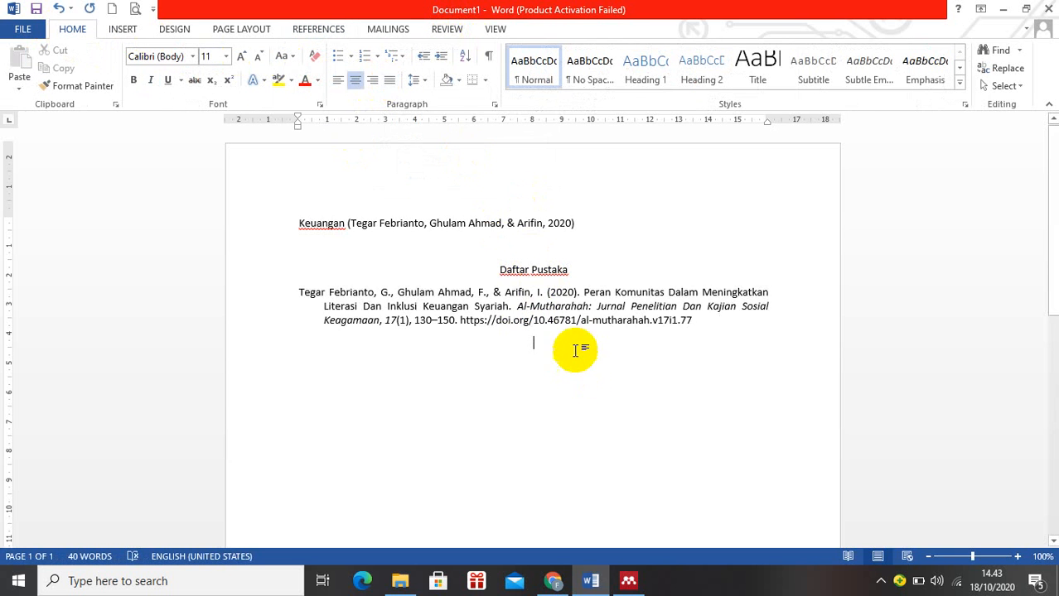
Step: Change the Mendeley citation style to Chicago Manual of Style 17th edition (full note) and check the footnote at the end of the page
{"action": "left_click", "coordinate": [499, 228]}
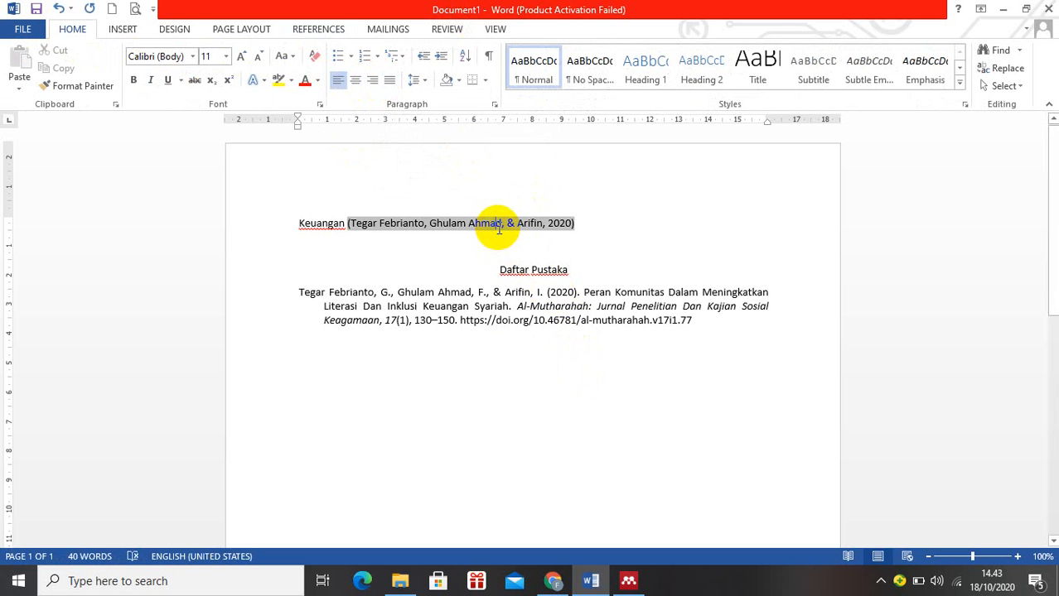
{"action": "left_click", "coordinate": [315, 25]}
{"action": "left_click", "coordinate": [608, 249]}
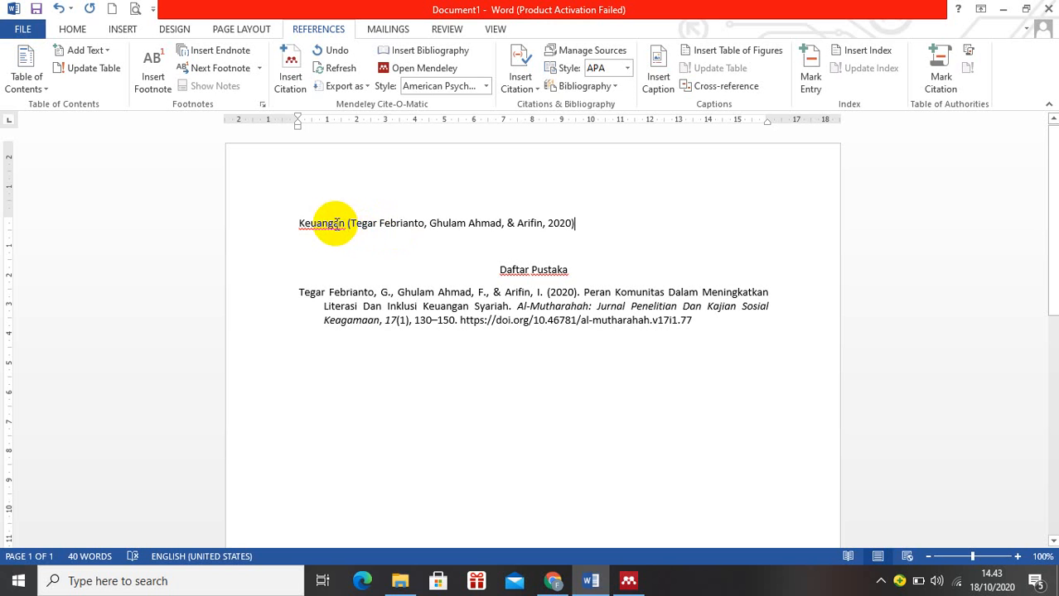
{"action": "left_click", "coordinate": [486, 86]}
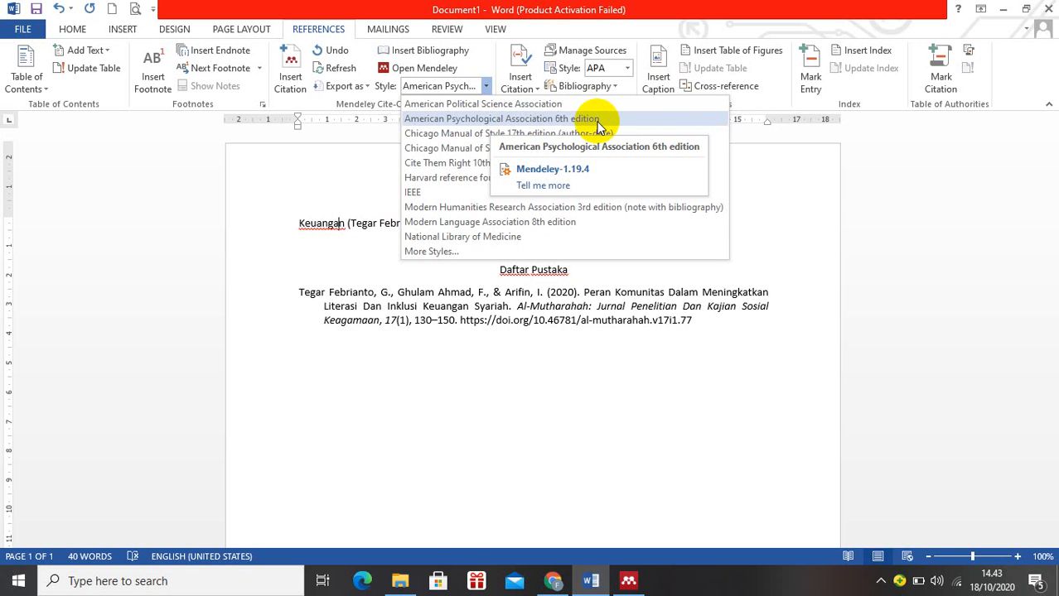
{"action": "left_click", "coordinate": [792, 184]}
{"action": "left_click", "coordinate": [485, 230]}
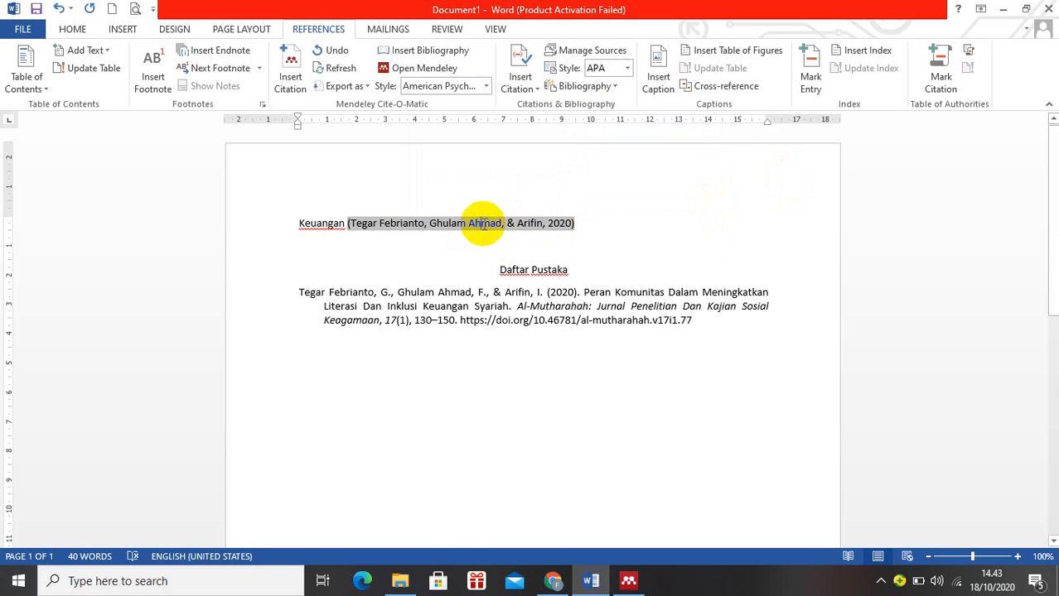
{"action": "left_click", "coordinate": [487, 86]}
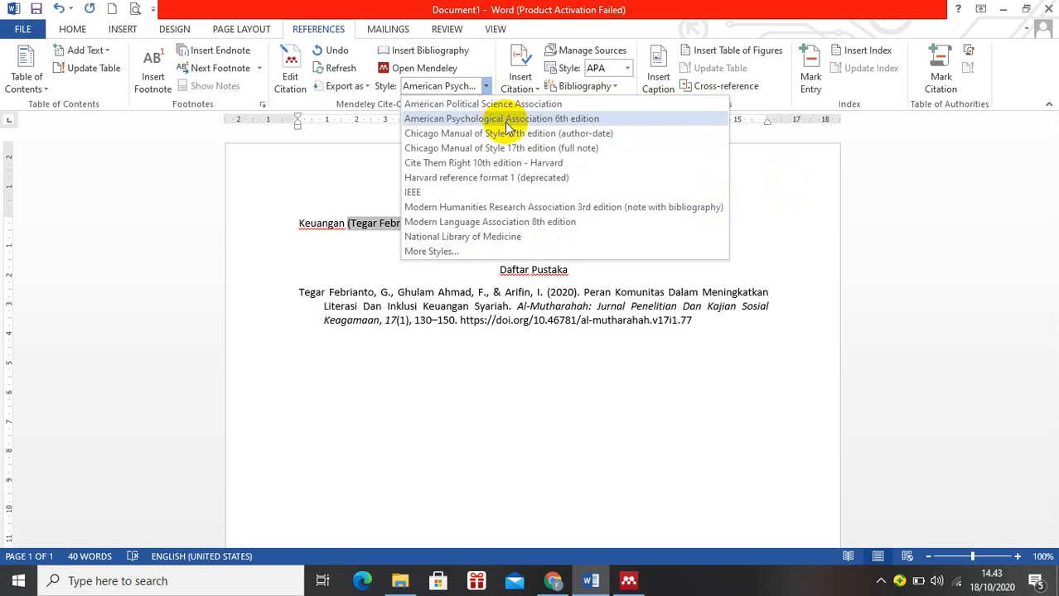
{"action": "left_click", "coordinate": [583, 149]}
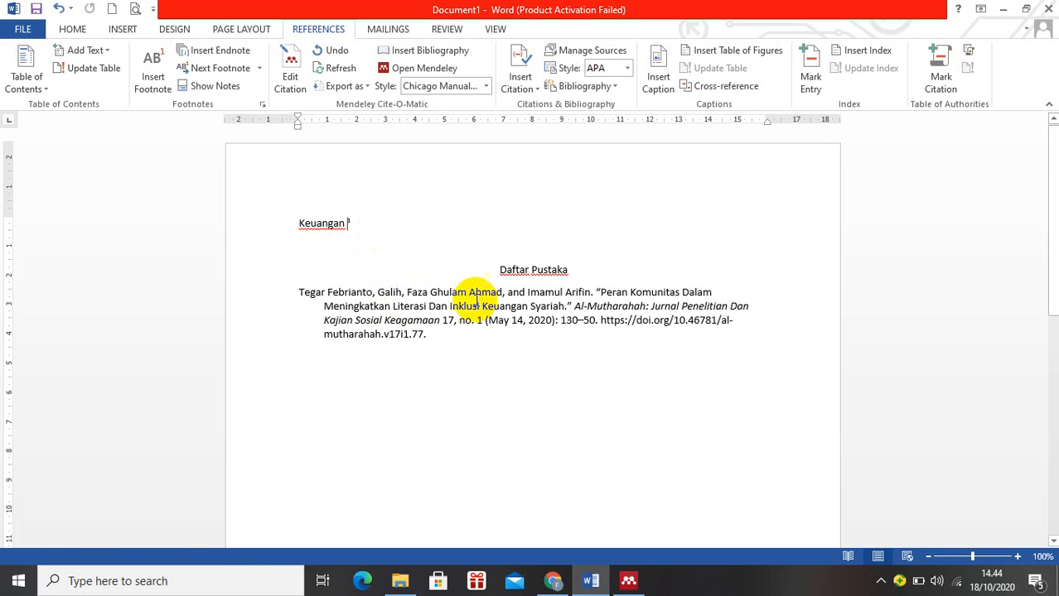
{"action": "scroll", "coordinate": [449, 307], "scroll_direction": "down", "scroll_amount": 10}
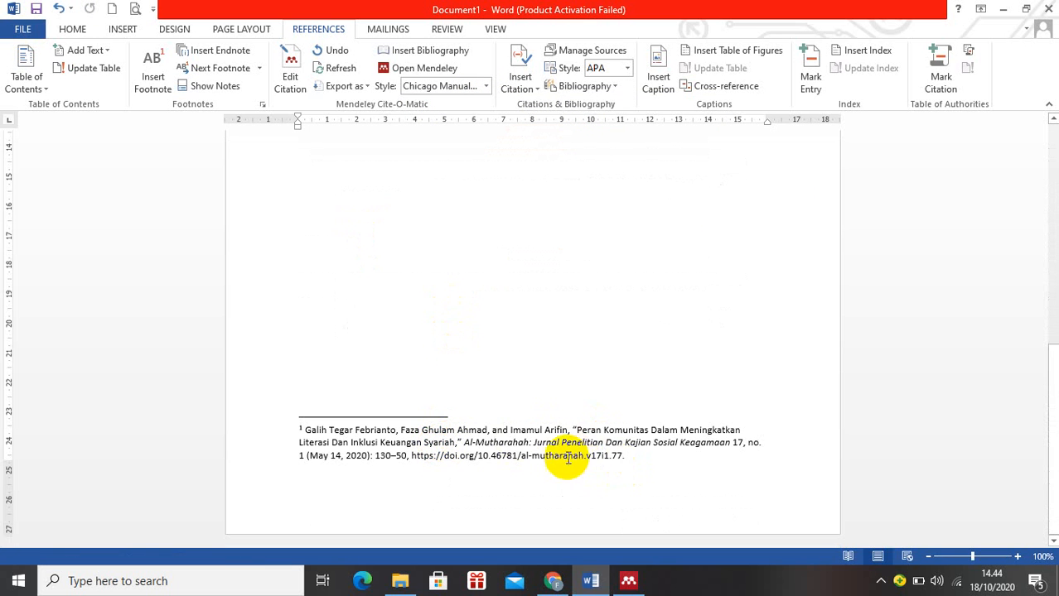
{"action": "scroll", "coordinate": [569, 458], "scroll_direction": "up", "scroll_amount": 10}
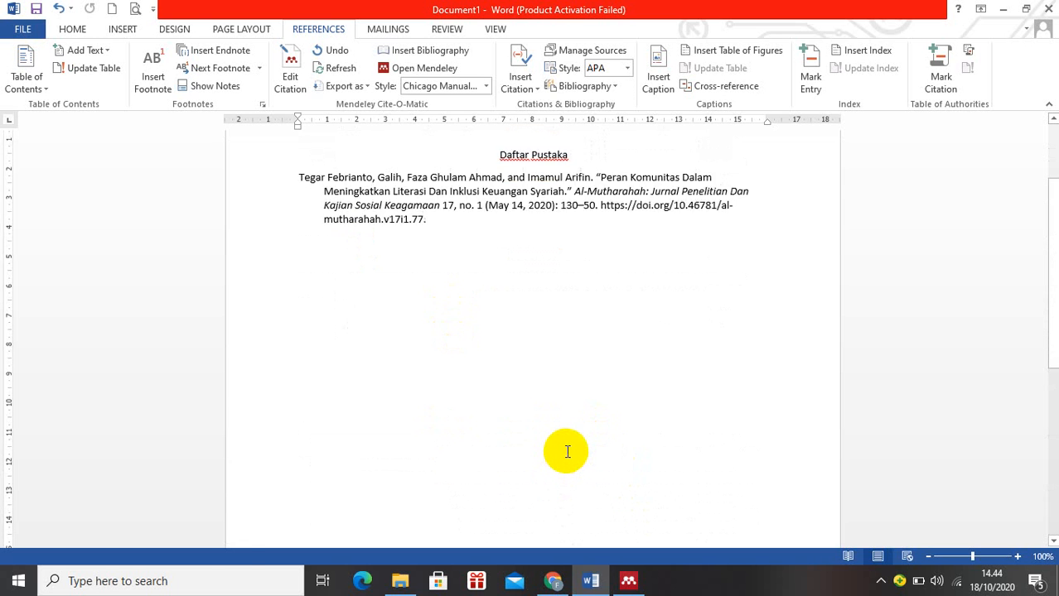
Step: Add a second "Keuangan" line and cite the same "Peran Komunitas" article there with the page reference "hlm. 25"
{"action": "left_click", "coordinate": [408, 219]}
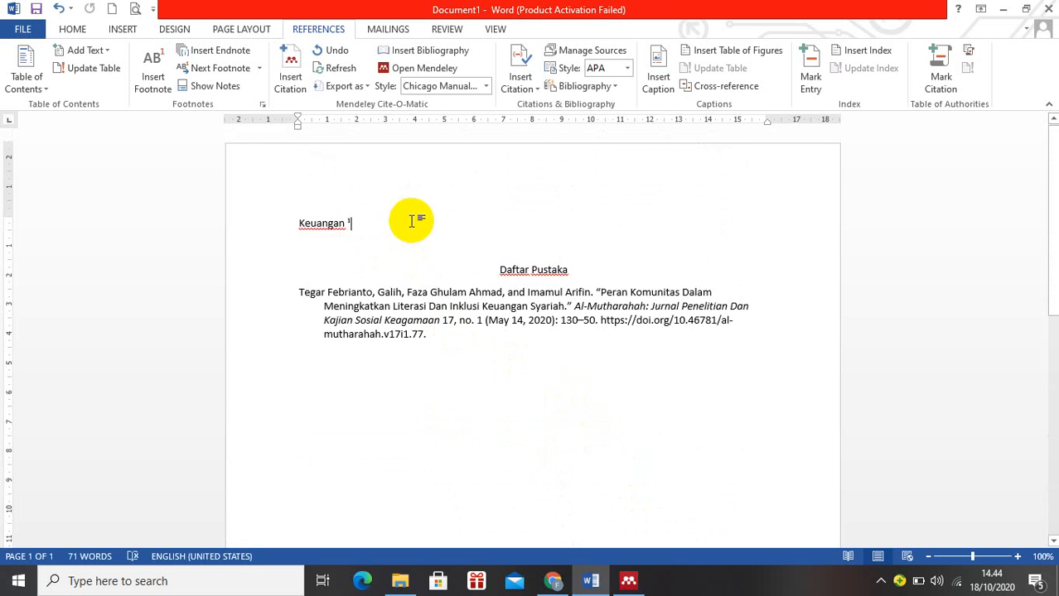
{"action": "key", "text": "Return"}
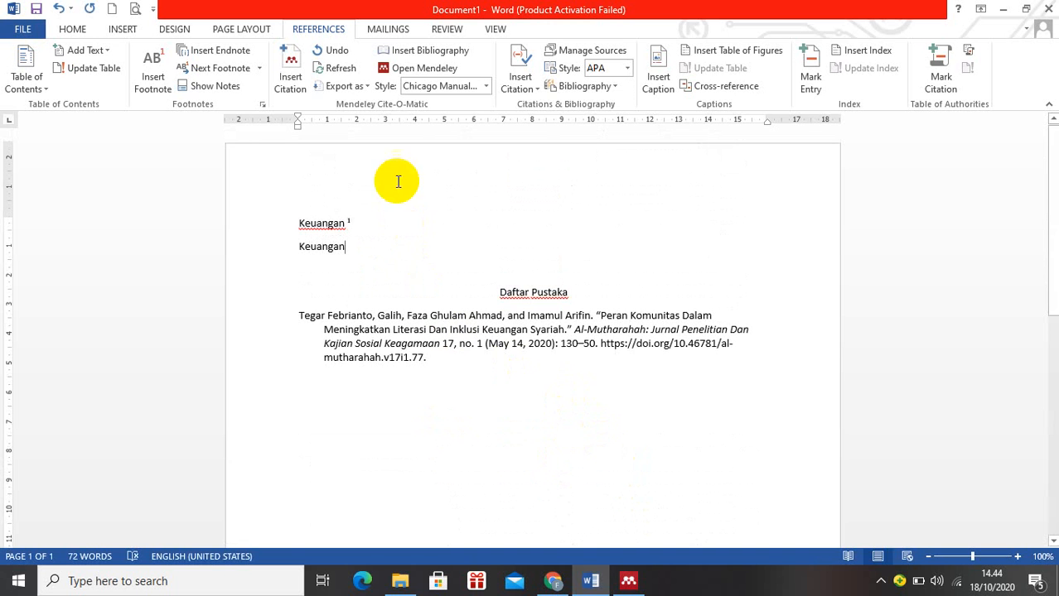
{"action": "left_click", "coordinate": [290, 74]}
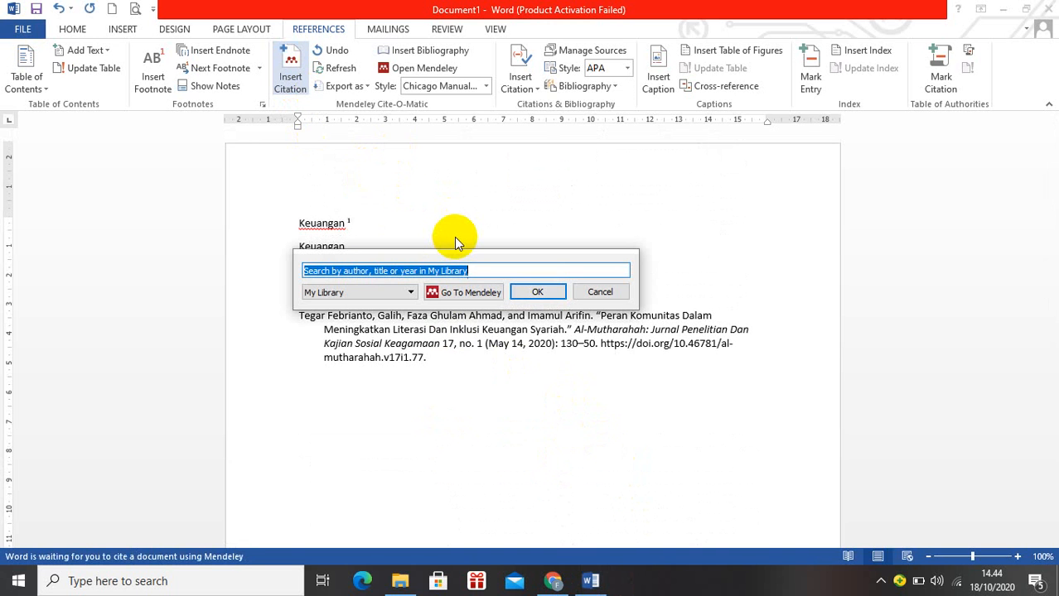
{"action": "type", "text": "tegar"}
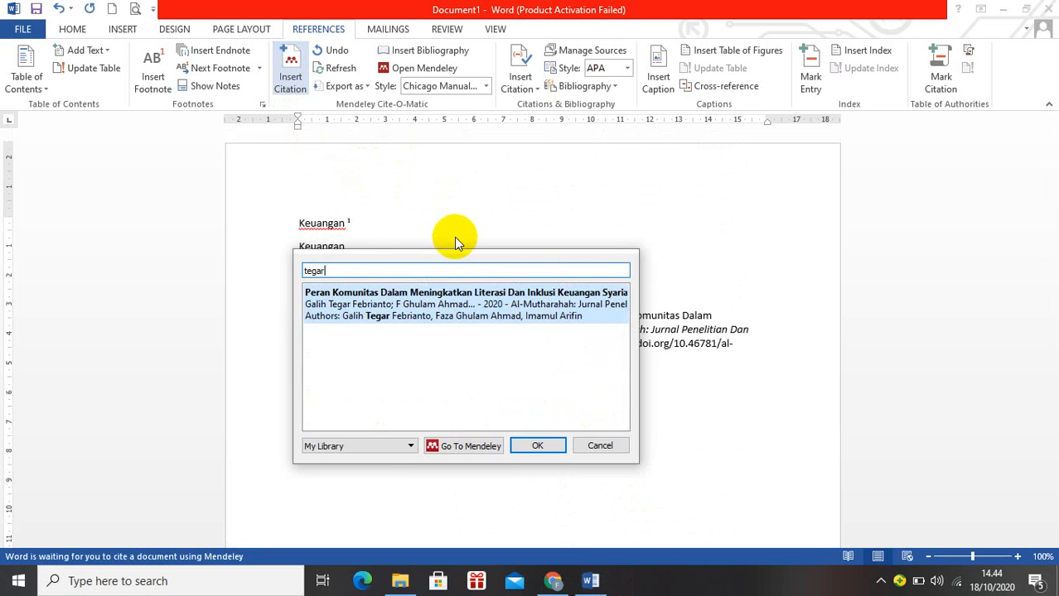
{"action": "left_click", "coordinate": [476, 311]}
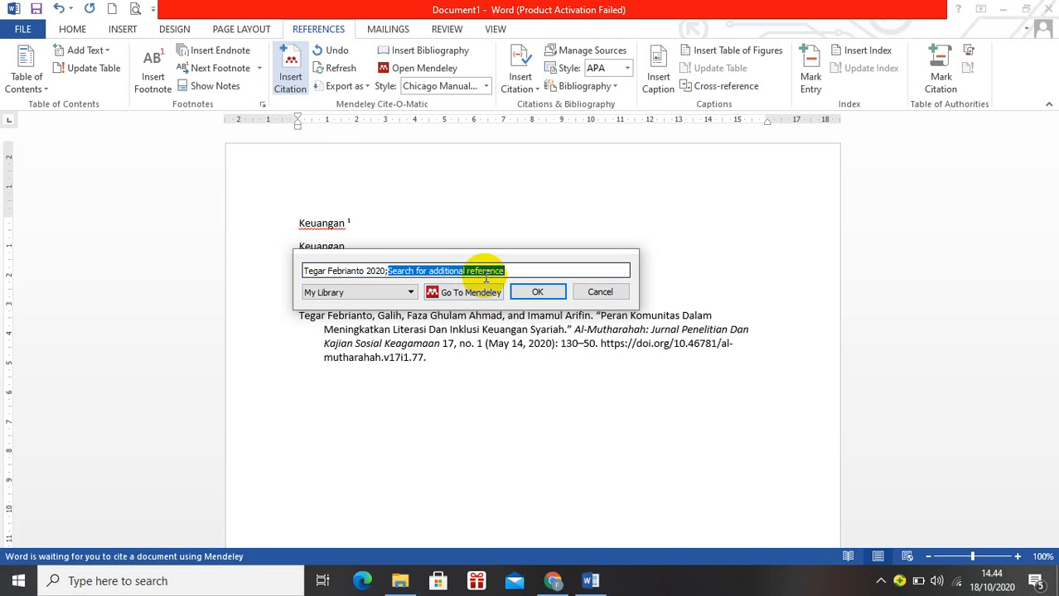
{"action": "left_click", "coordinate": [487, 277]}
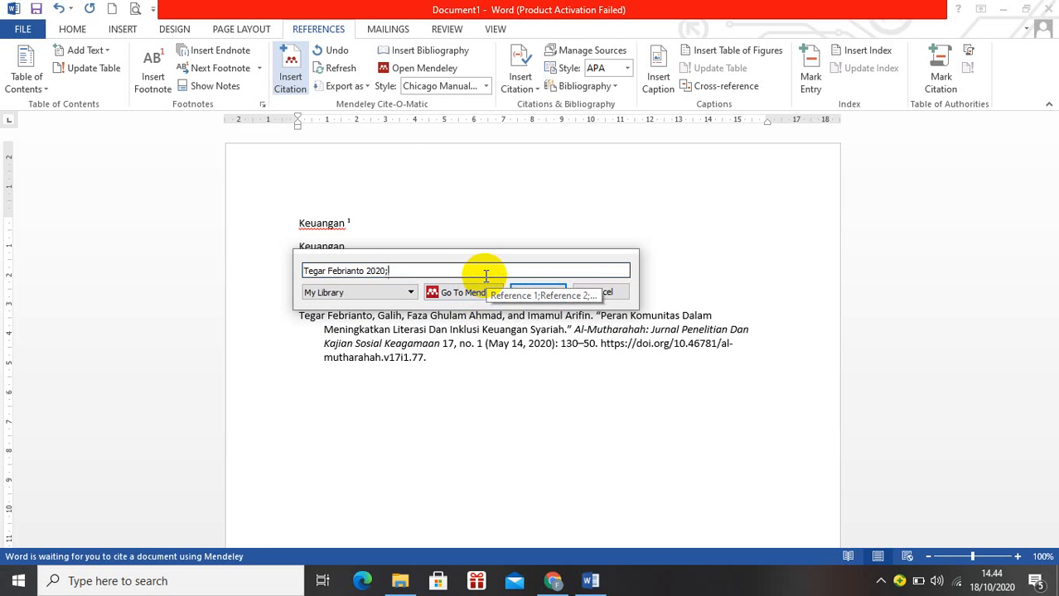
{"action": "left_click", "coordinate": [486, 277]}
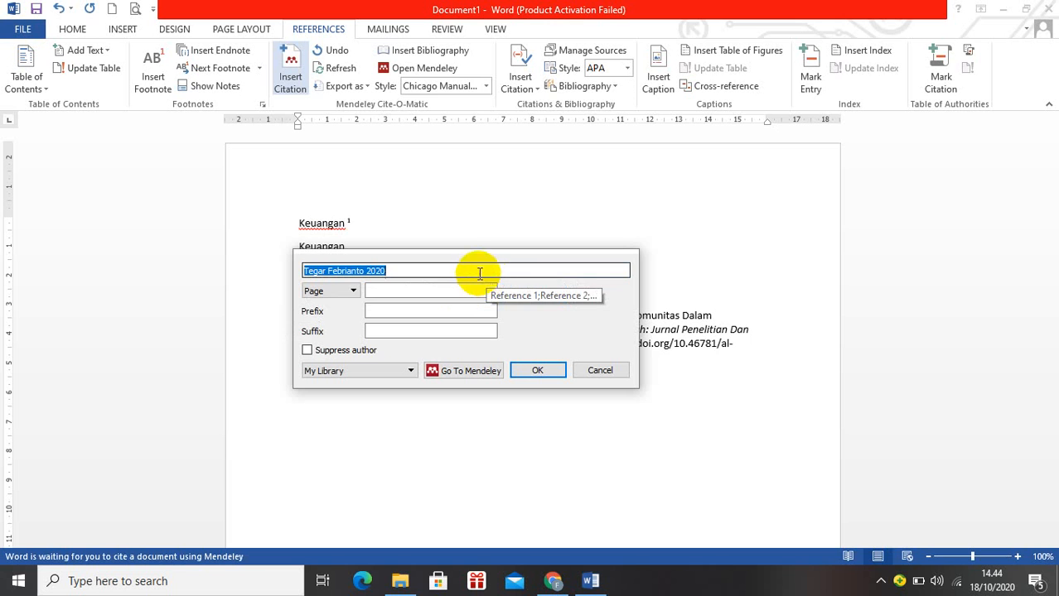
{"action": "left_click", "coordinate": [461, 290]}
{"action": "type", "text": "hl"}
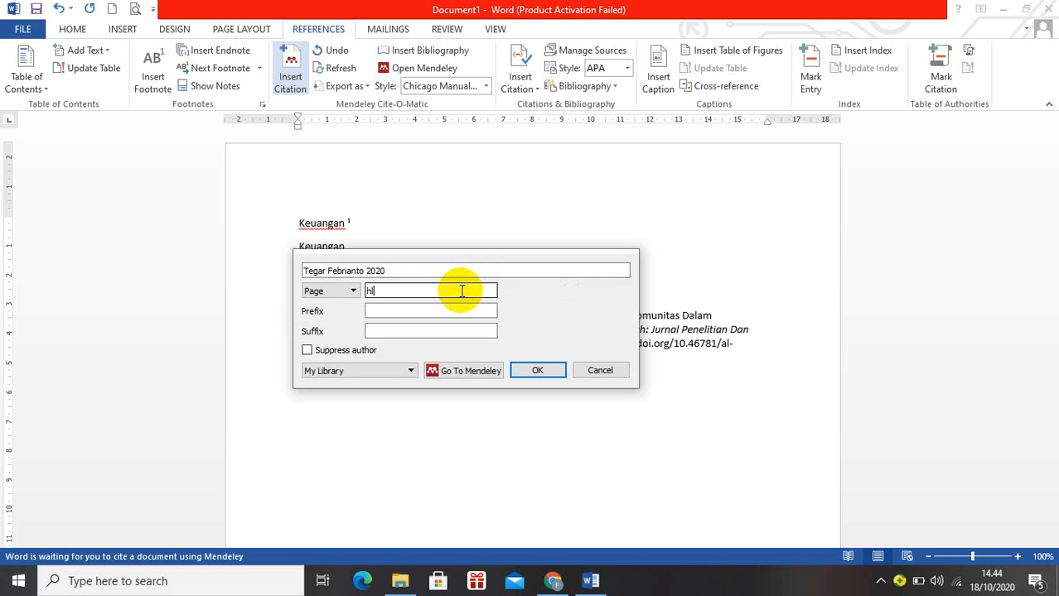
{"action": "type", "text": "m. 25"}
{"action": "left_click", "coordinate": [540, 370]}
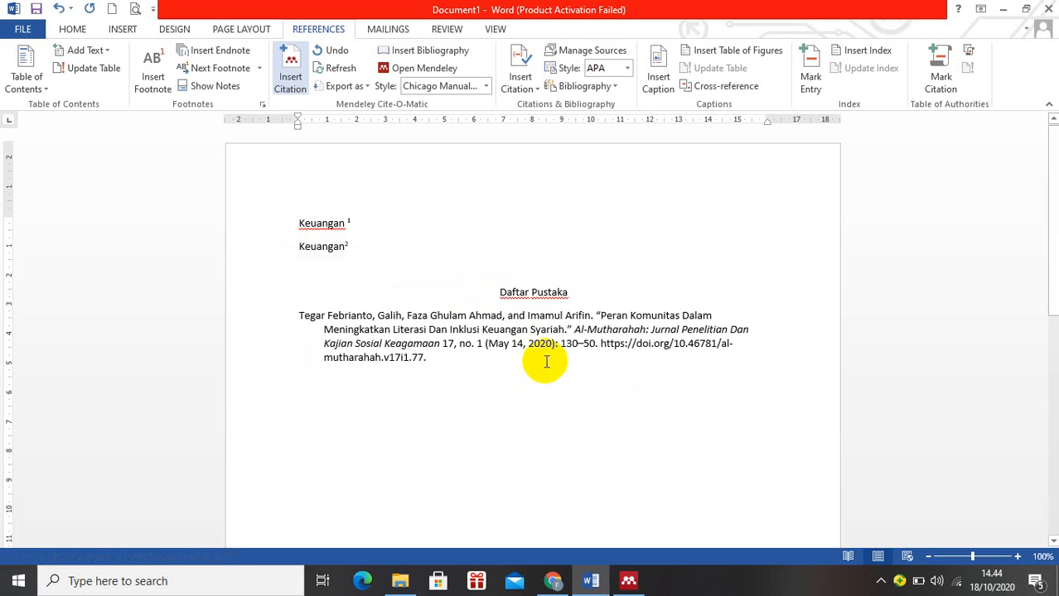
Step: Review the footnote for the second citation and go back to the bibliography
{"action": "scroll", "coordinate": [545, 362], "scroll_direction": "down", "scroll_amount": 5}
{"action": "scroll", "coordinate": [546, 362], "scroll_direction": "down", "scroll_amount": 3}
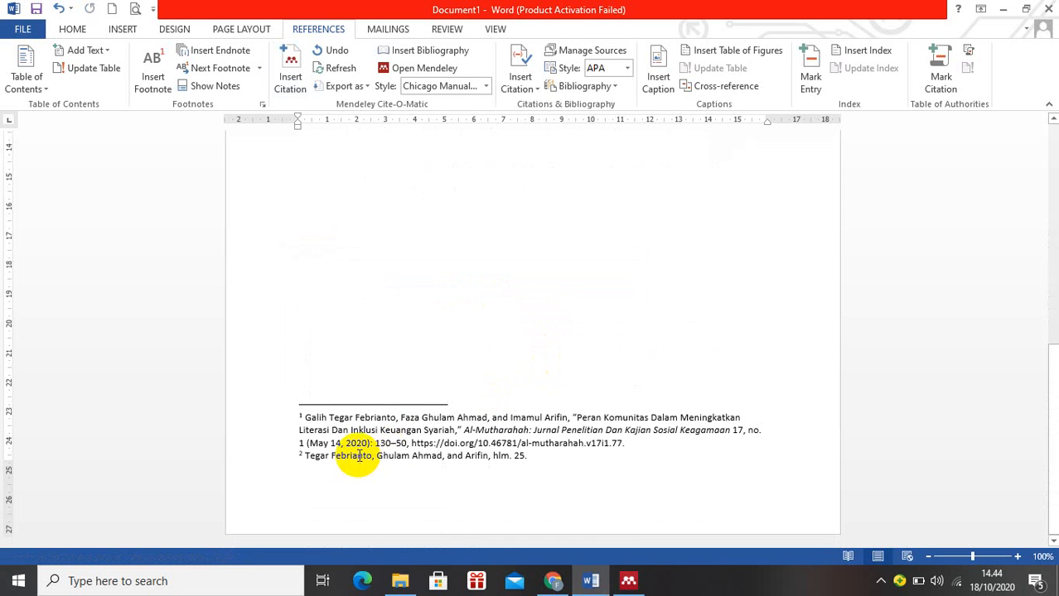
{"action": "left_click", "coordinate": [521, 456]}
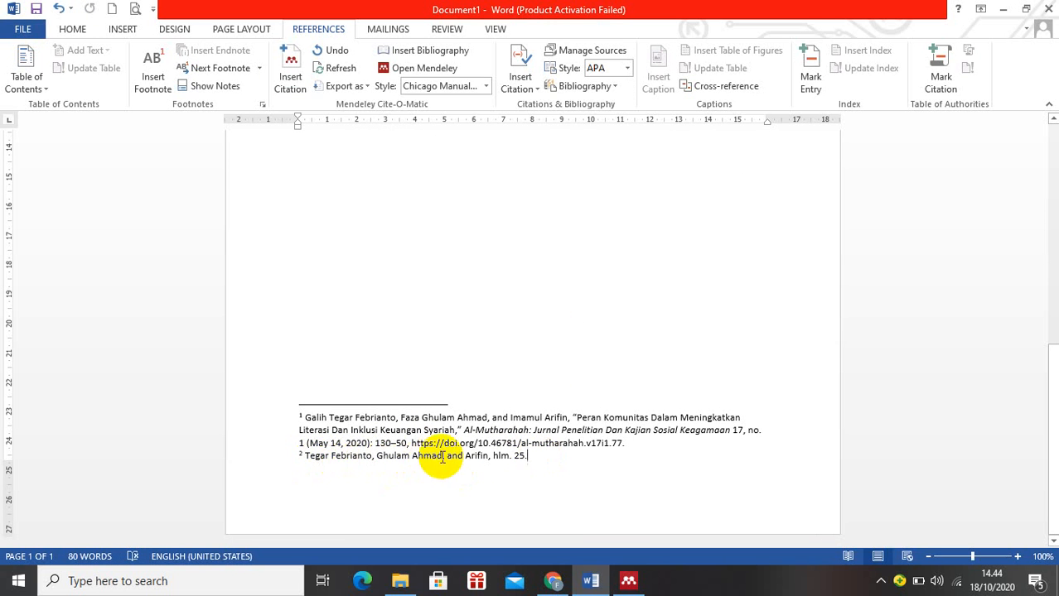
{"action": "scroll", "coordinate": [528, 464], "scroll_direction": "up", "scroll_amount": 10}
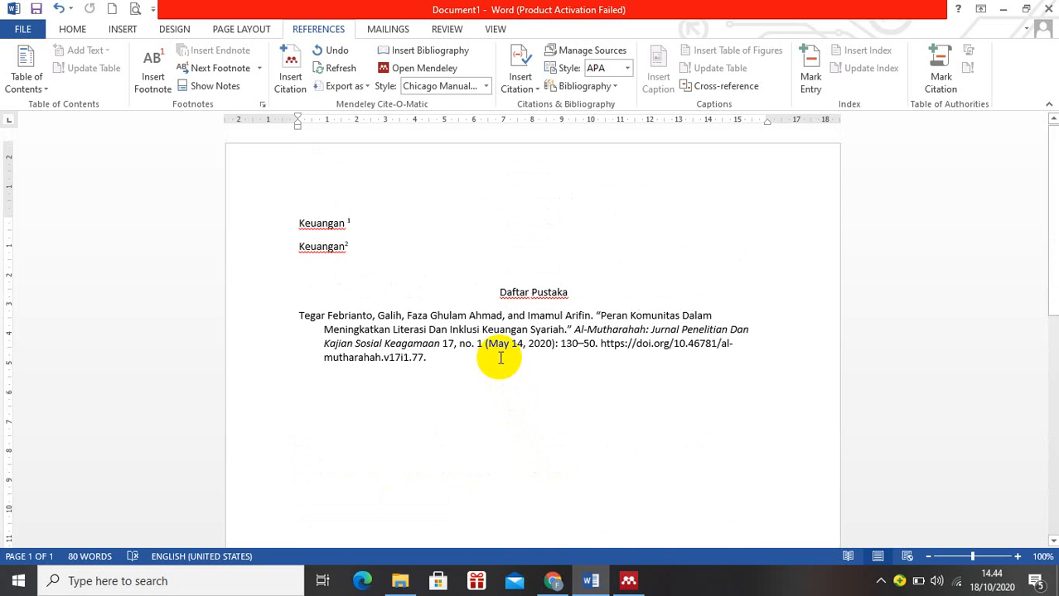
Step: Add a "Media" line below the second "Keuangan" and choose the 2020 article "Media Pembelajaran Ramah Lingkungan" as its Mendeley citation
{"action": "left_click", "coordinate": [472, 269]}
{"action": "type", "text": "Me"}
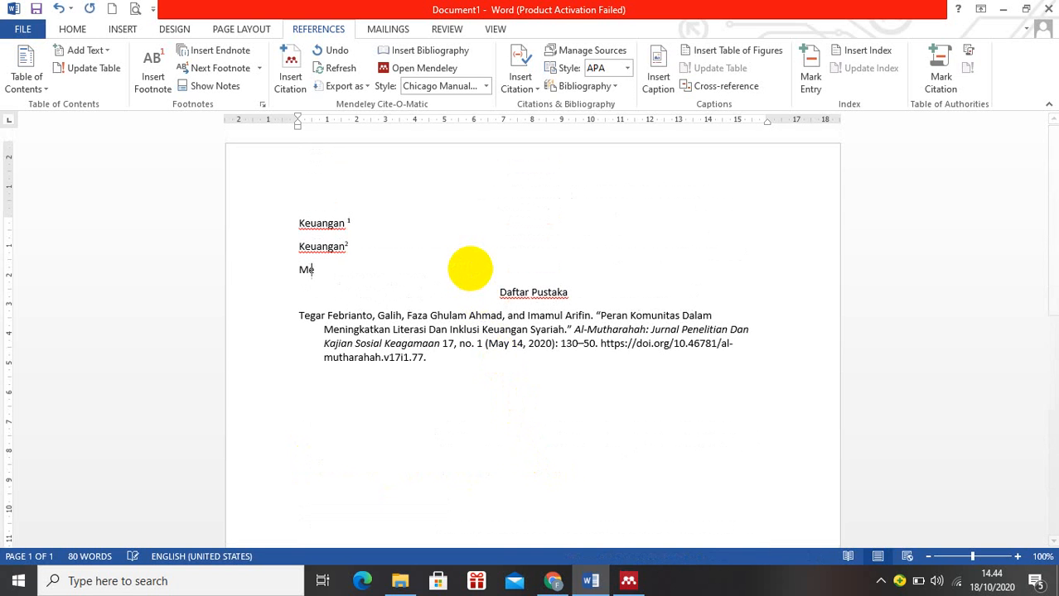
{"action": "type", "text": "dia"}
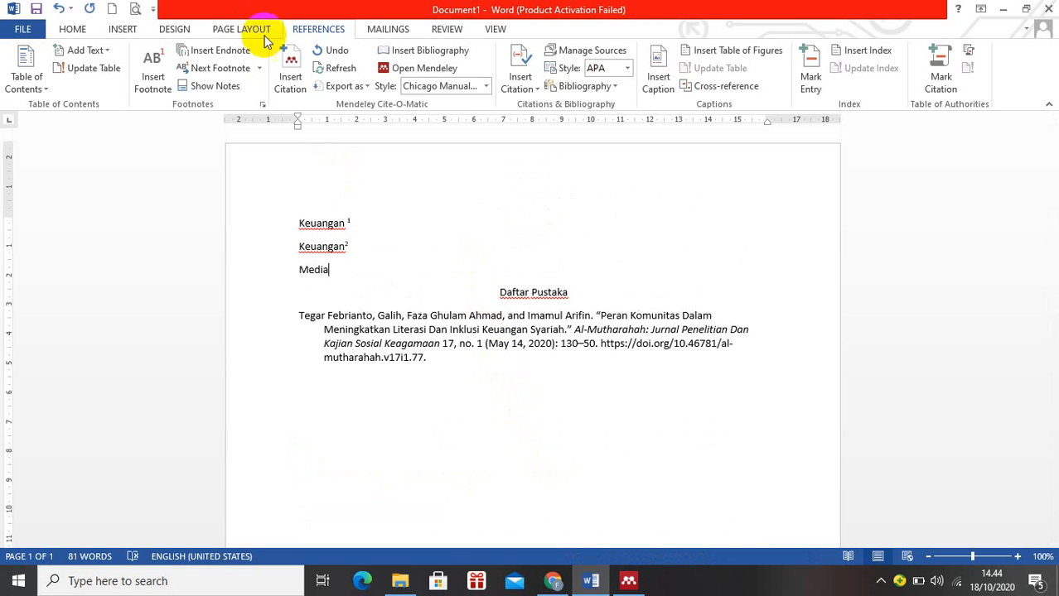
{"action": "left_click", "coordinate": [290, 68]}
{"action": "type", "text": "d"}
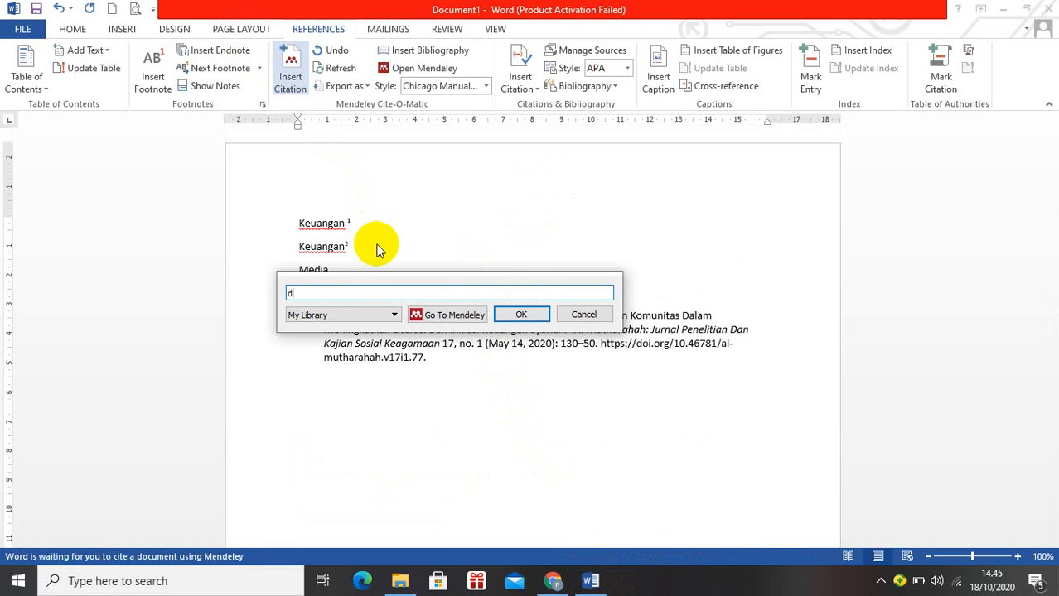
{"action": "type", "text": "eni"}
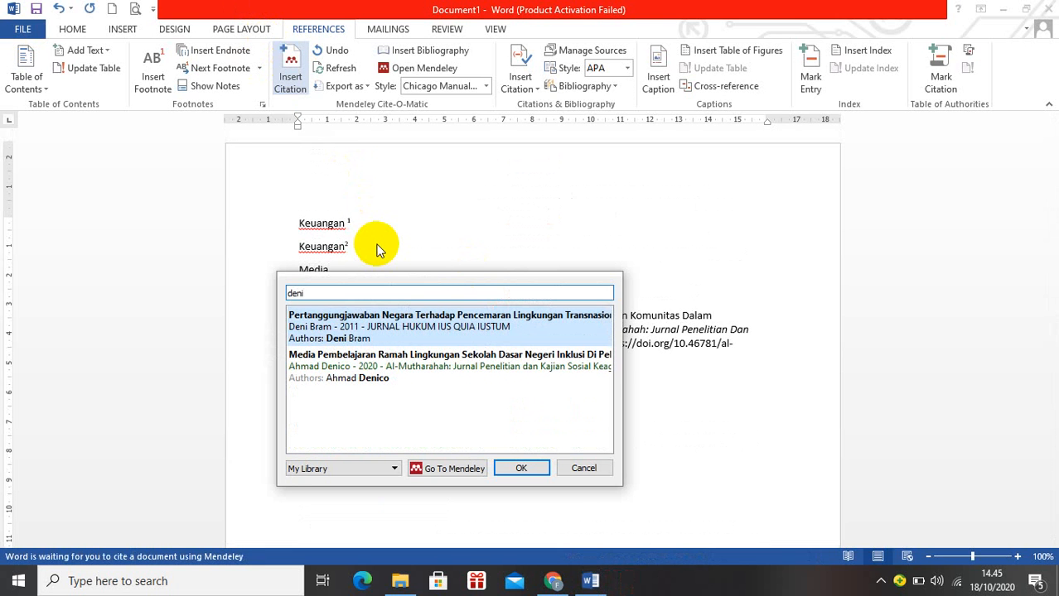
{"action": "left_click", "coordinate": [395, 373]}
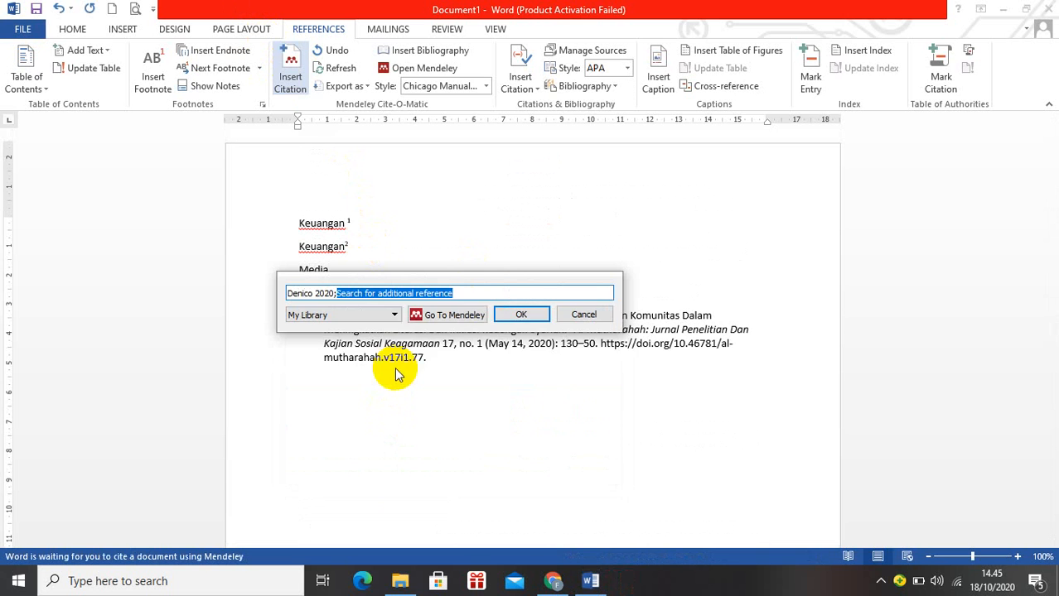
Step: Give the selected citation the page reference "hlm. 76" and insert it after "Media"
{"action": "key", "text": "BackSpace"}
{"action": "key", "text": "BackSpace"}
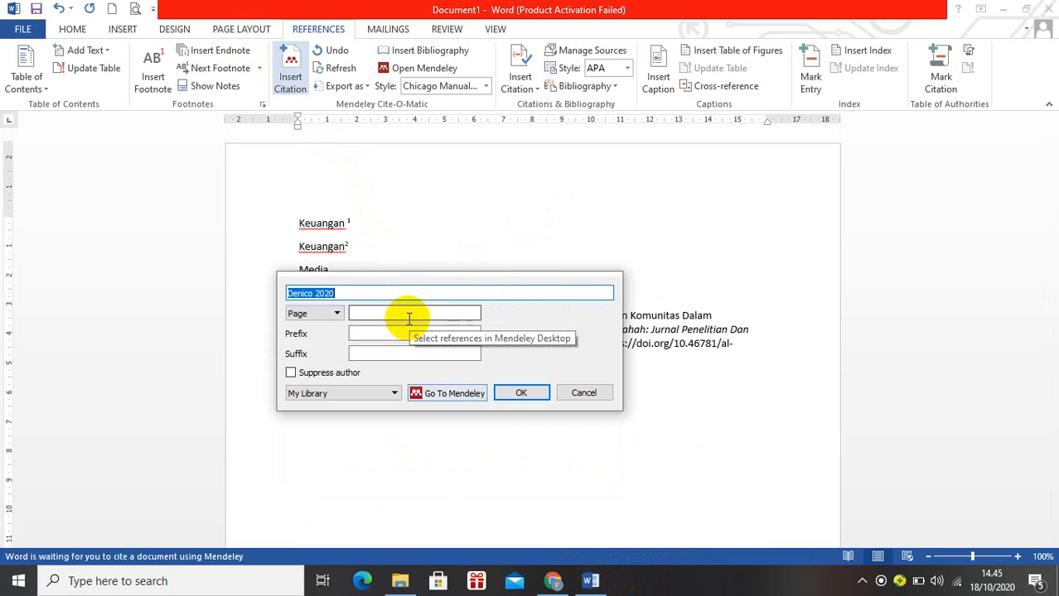
{"action": "left_click", "coordinate": [409, 319]}
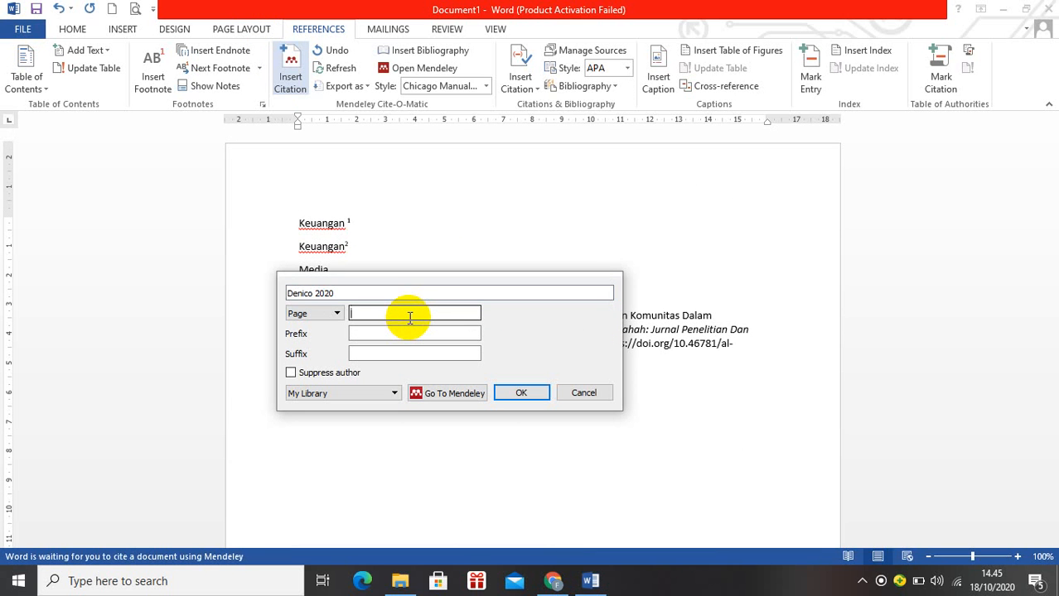
{"action": "type", "text": "hlm. 76"}
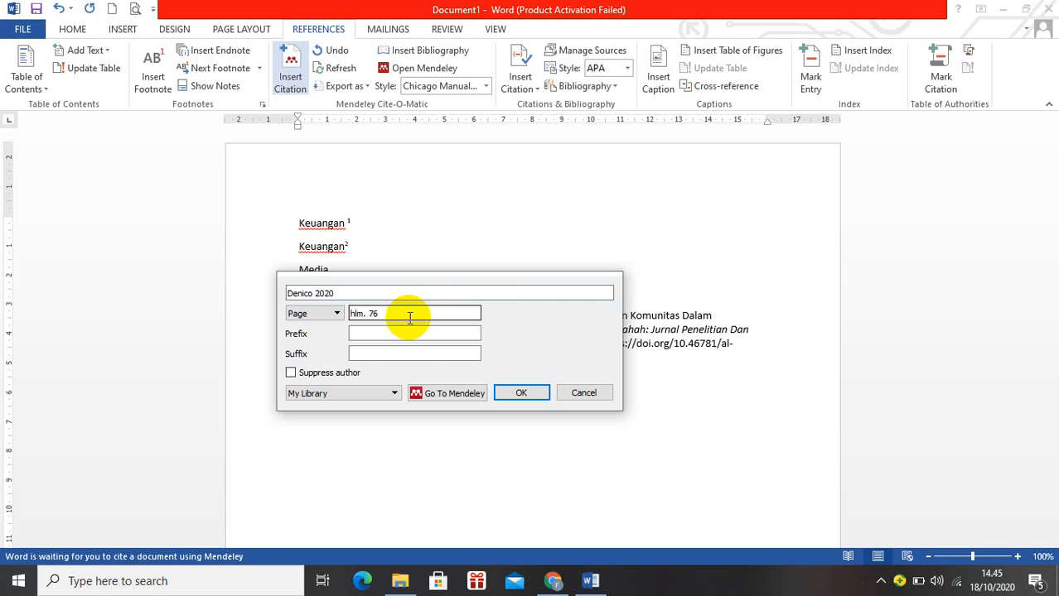
{"action": "left_click", "coordinate": [530, 393]}
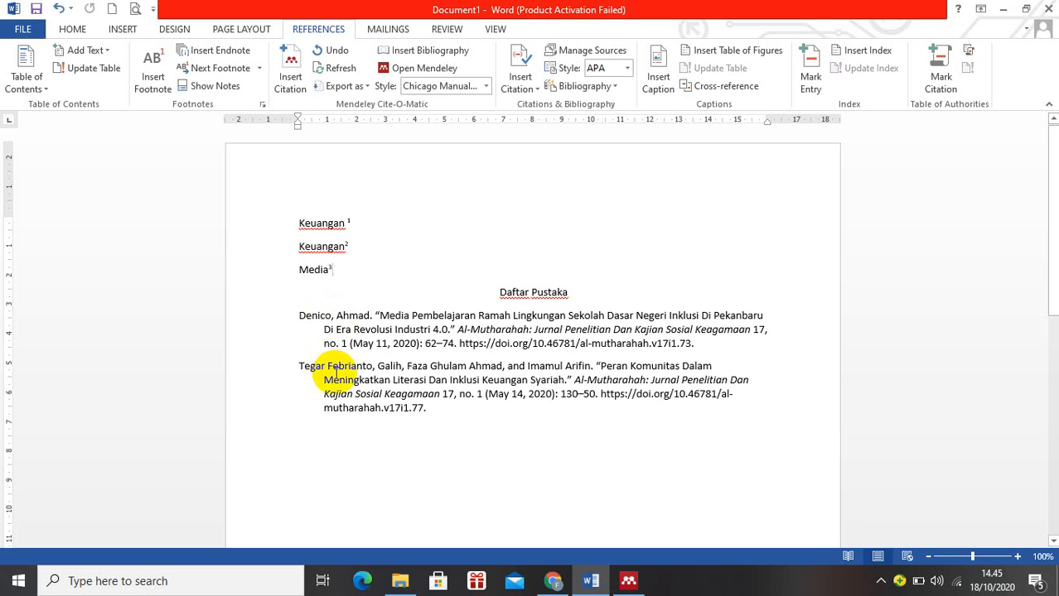
Step: Review the updated bibliography and the third footnote at the end of the page
{"action": "left_click", "coordinate": [329, 323]}
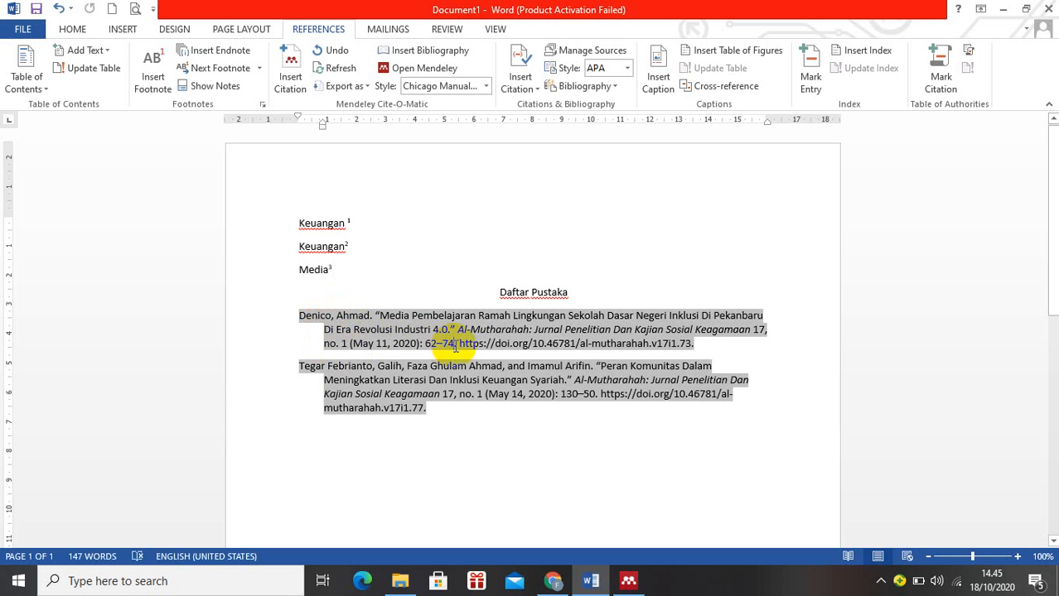
{"action": "scroll", "coordinate": [518, 343], "scroll_direction": "down", "scroll_amount": 6}
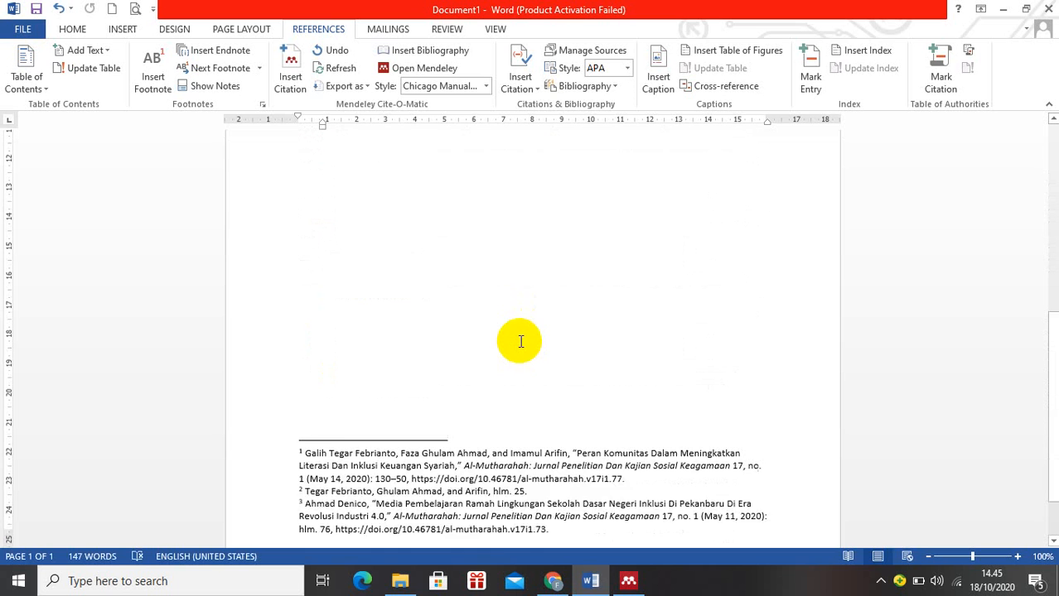
{"action": "scroll", "coordinate": [520, 342], "scroll_direction": "down", "scroll_amount": 2}
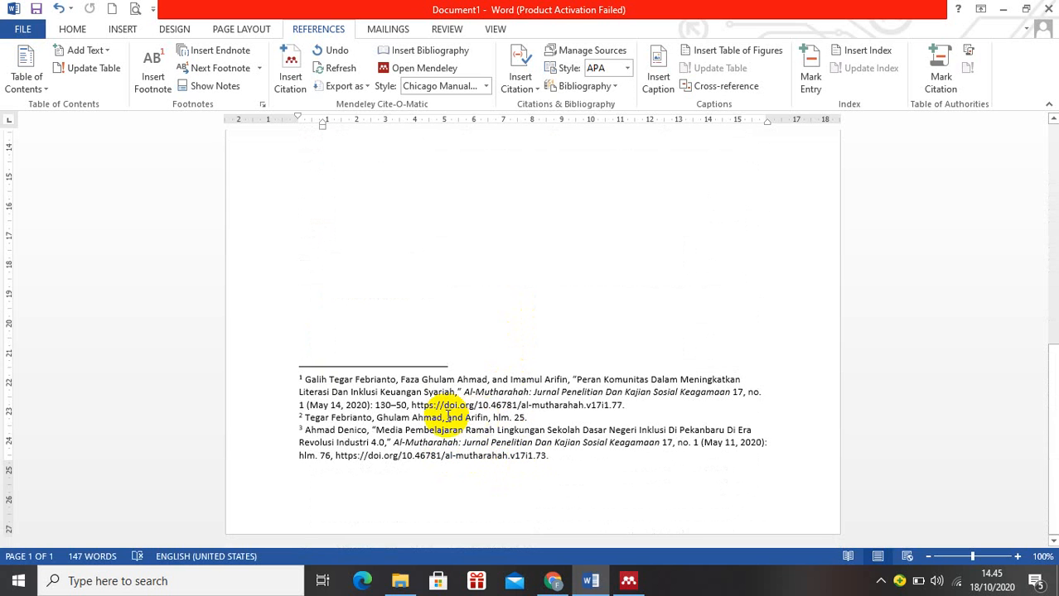
{"action": "triple_click", "coordinate": [369, 430]}
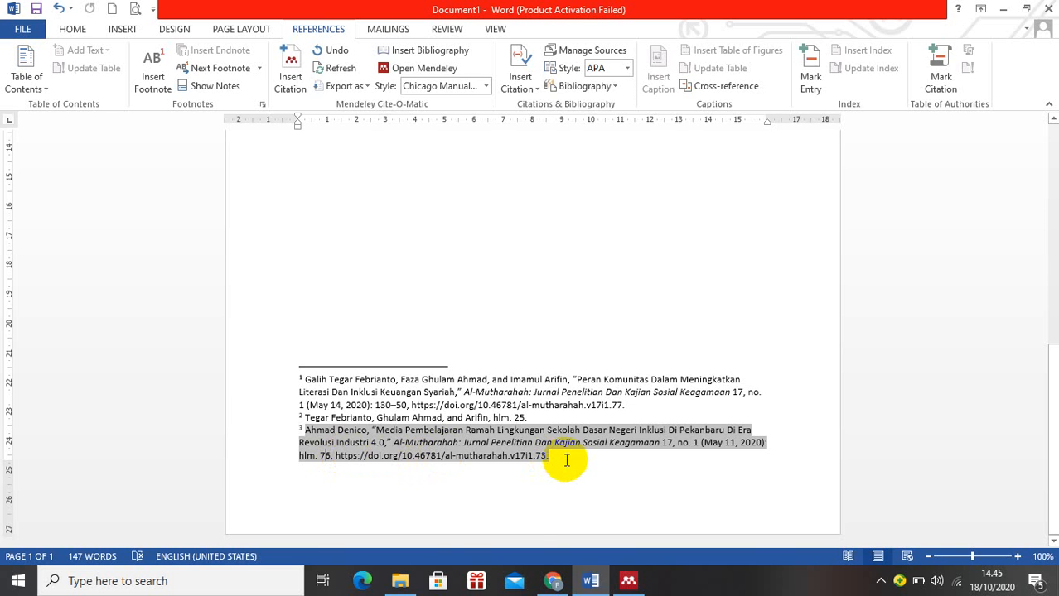
{"action": "scroll", "coordinate": [566, 460], "scroll_direction": "up", "scroll_amount": 10}
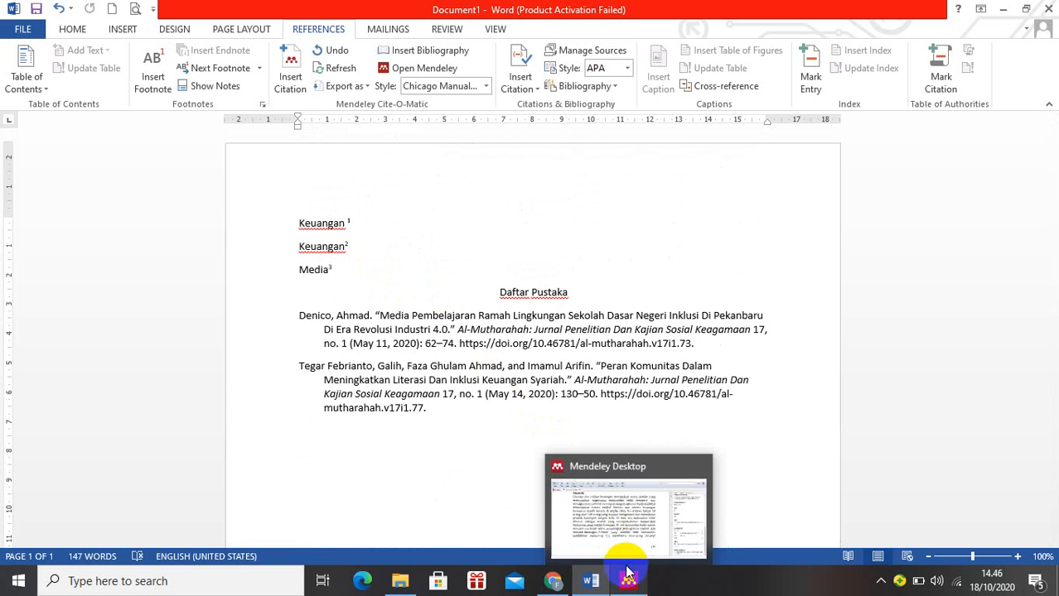
Step: Switch to the Mendeley Desktop library, examine the document types available for a manual entry, and close the new document form without saving
{"action": "left_click", "coordinate": [626, 570]}
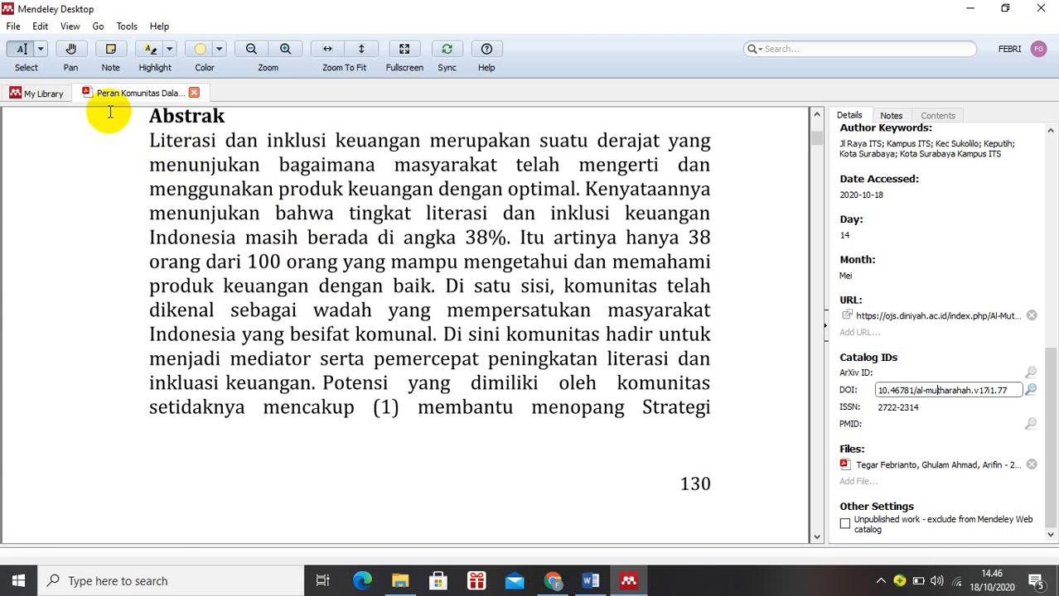
{"action": "left_click", "coordinate": [46, 94]}
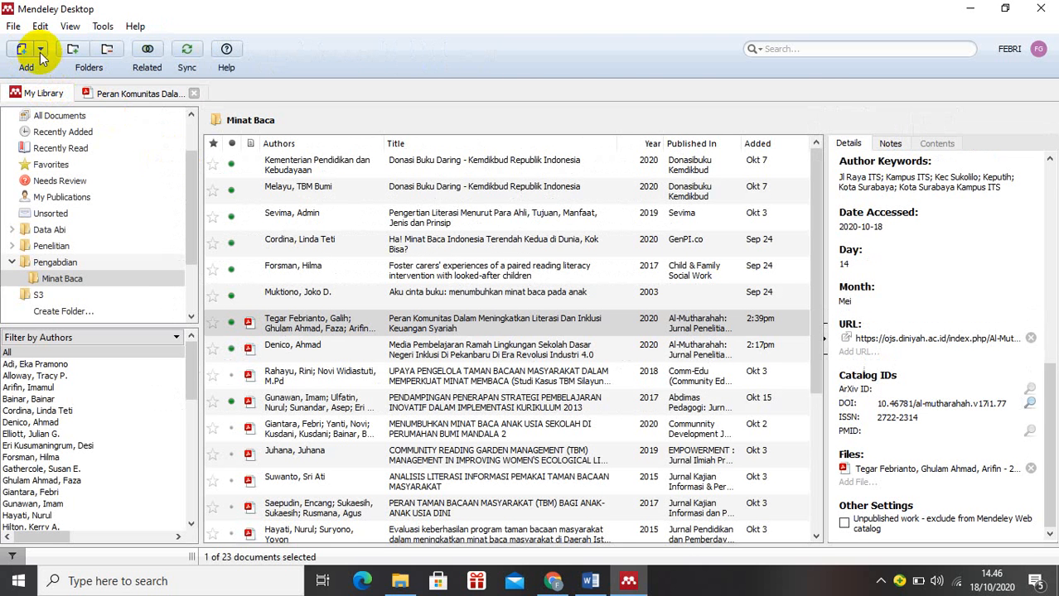
{"action": "left_click", "coordinate": [40, 53]}
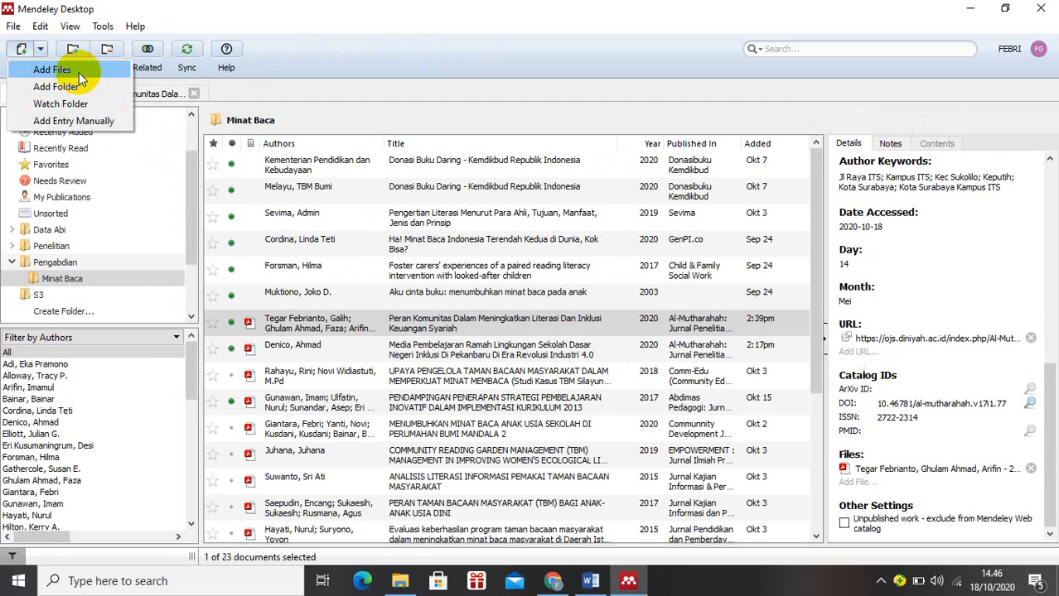
{"action": "left_click", "coordinate": [96, 123]}
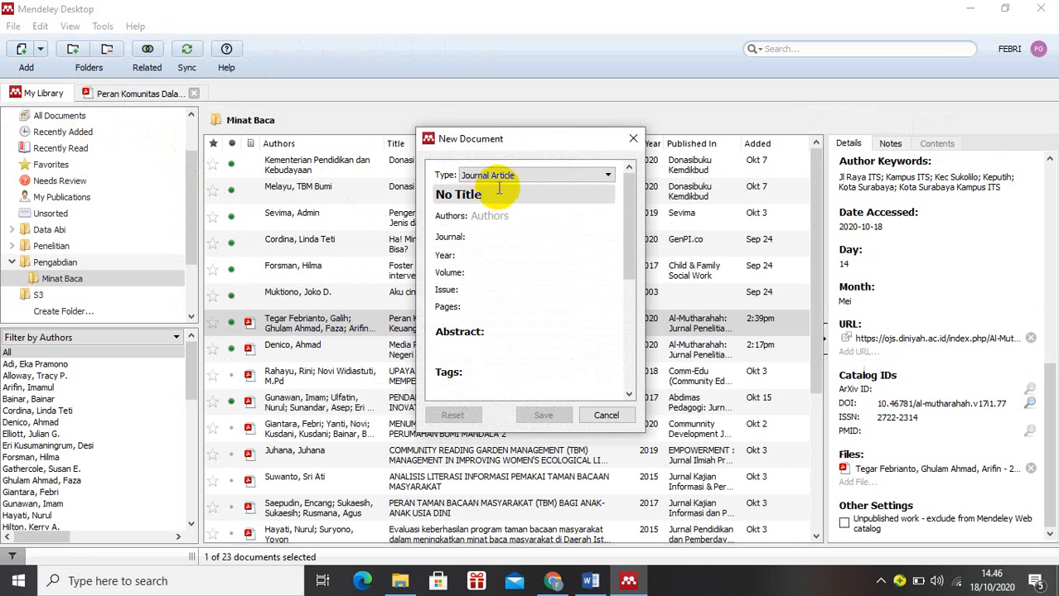
{"action": "left_click", "coordinate": [511, 178]}
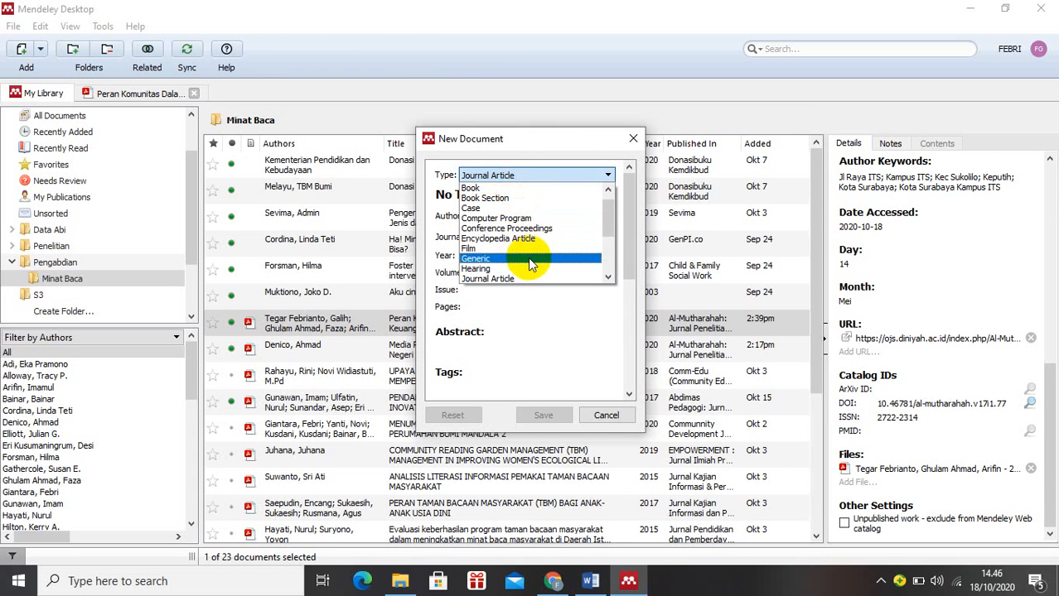
{"action": "scroll", "coordinate": [531, 263], "scroll_direction": "down", "scroll_amount": 3}
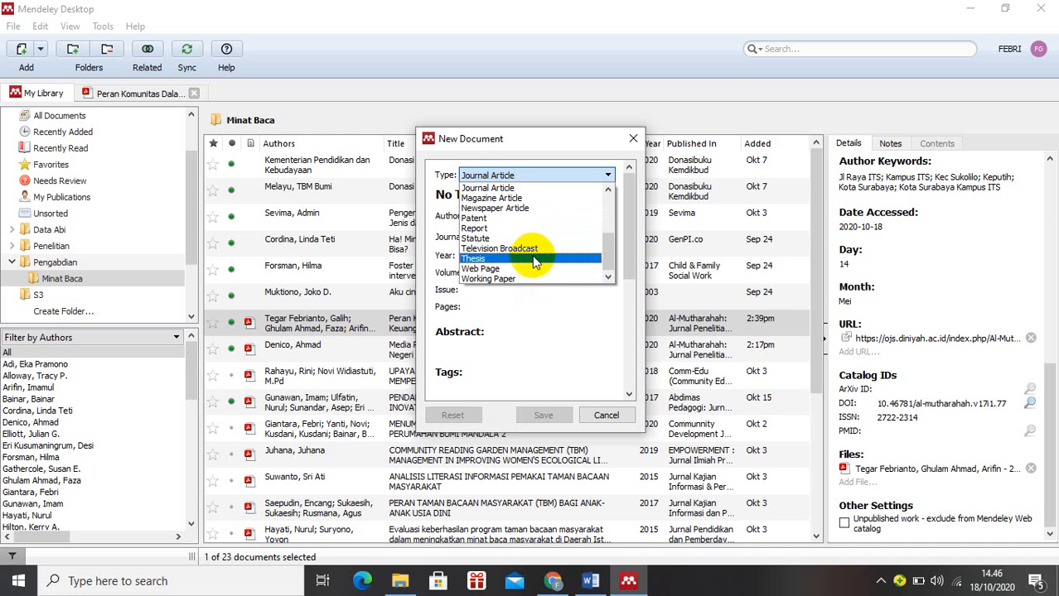
{"action": "left_click", "coordinate": [632, 138]}
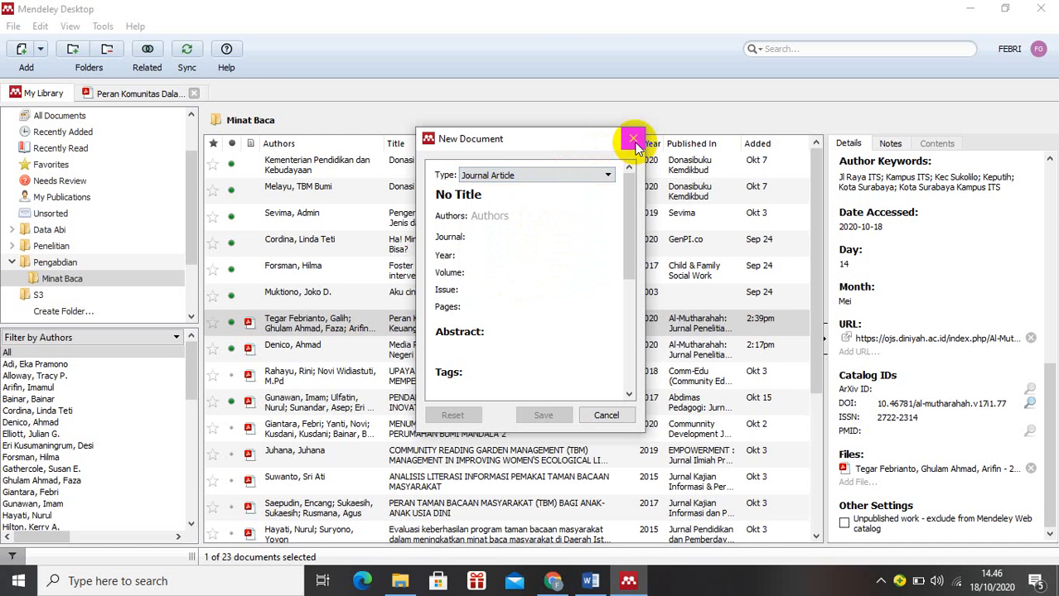
{"action": "left_click", "coordinate": [633, 139]}
{"action": "left_click", "coordinate": [553, 581]}
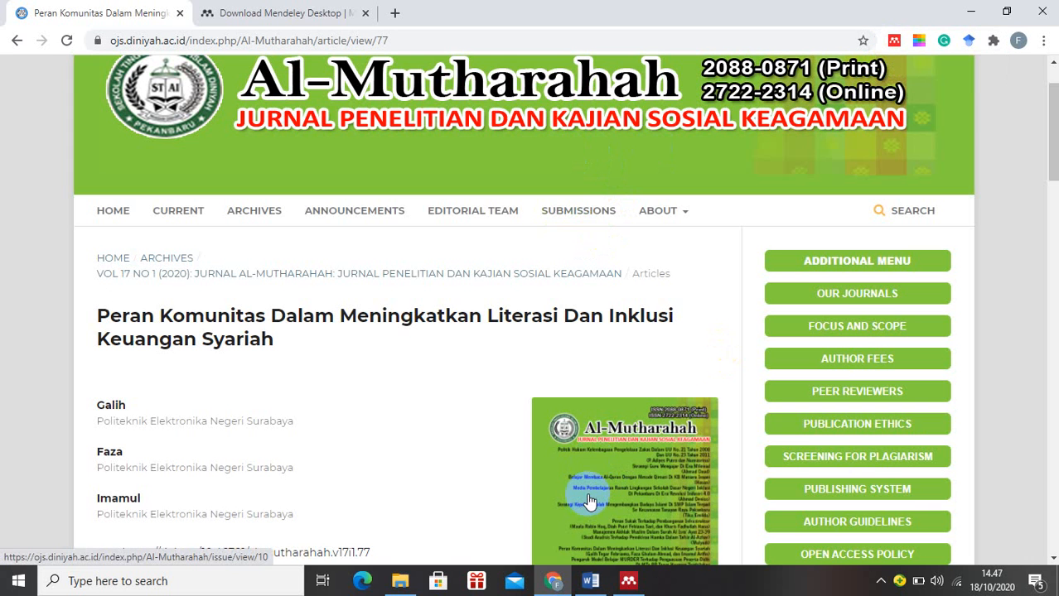
{"action": "mouse_move", "coordinate": [628, 581]}
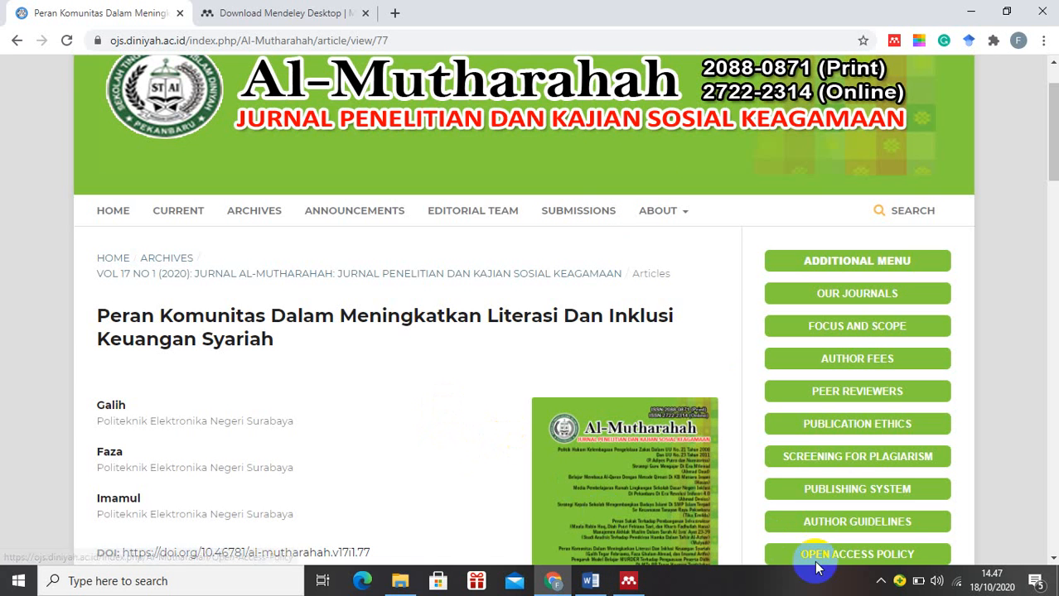
{"action": "left_click", "coordinate": [878, 586]}
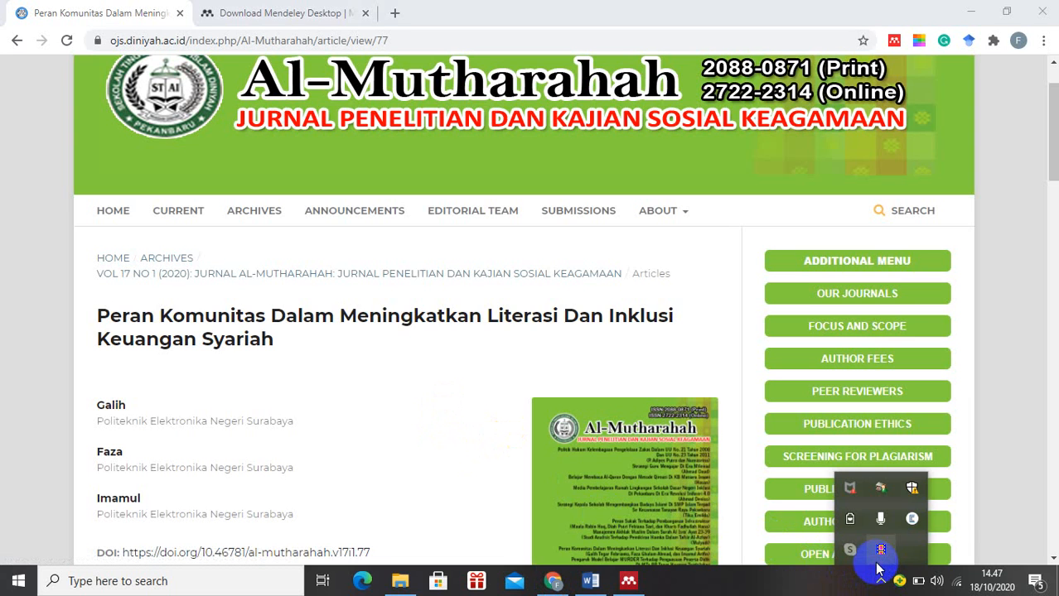